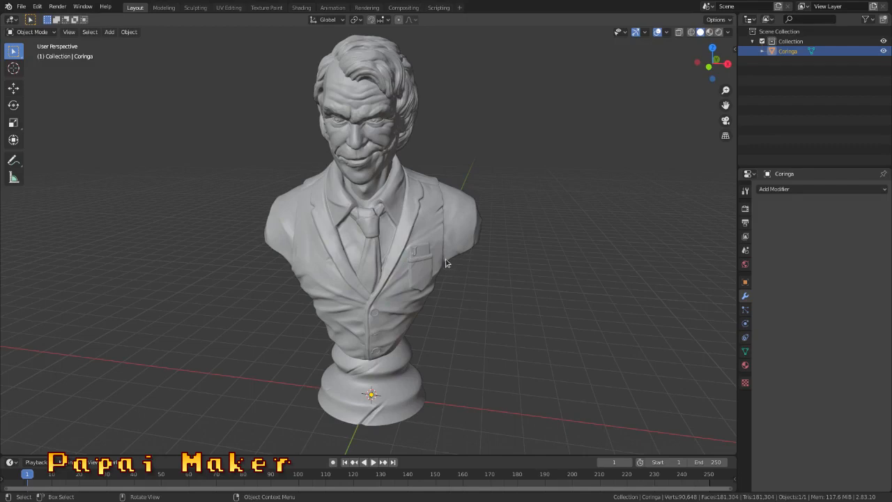
Examine the whole bust from the front and from its side angles
middle_click_drag(438, 256, 368, 127)
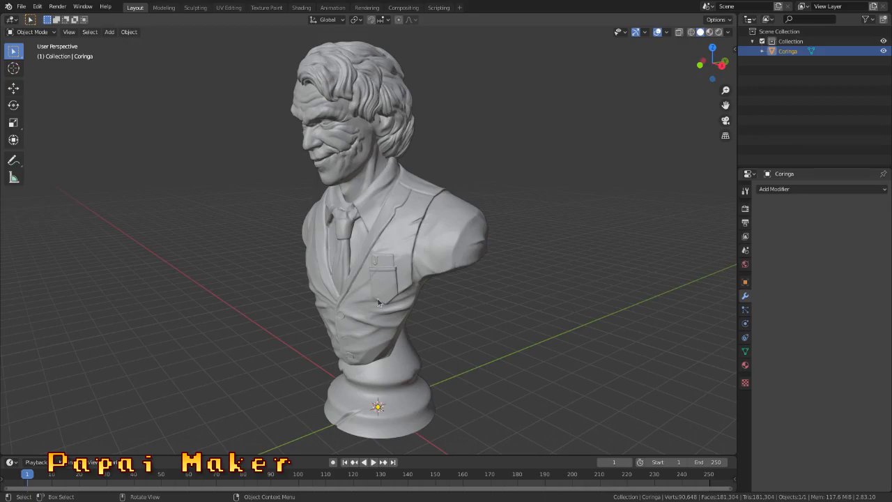
middle_click_drag(461, 294, 440, 283)
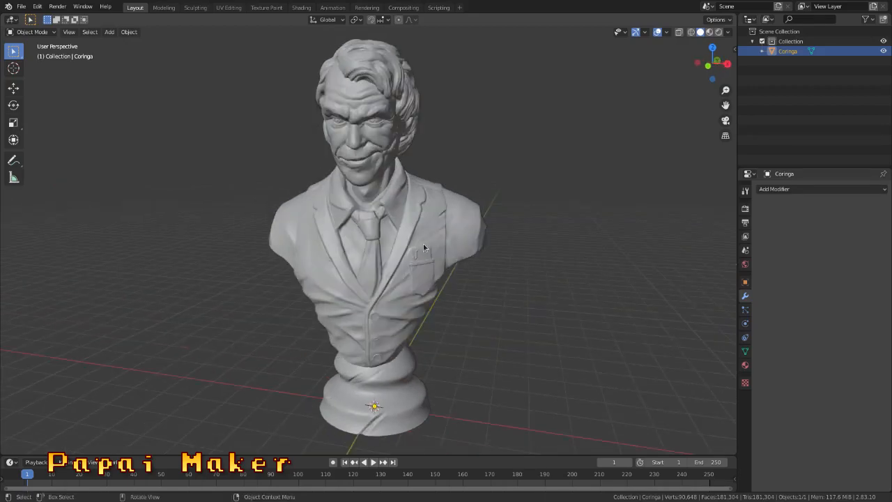
mouse_move(422, 245)
middle_mouse_down()
mouse_move(388, 226)
mouse_move(392, 239)
mouse_move(427, 251)
mouse_move(523, 245)
mouse_move(364, 241)
mouse_move(355, 252)
mouse_move(408, 254)
mouse_move(435, 239)
mouse_move(415, 242)
middle_mouse_up()
scroll(412, 245, "up", 4)
scroll(411, 248, "down", 3)
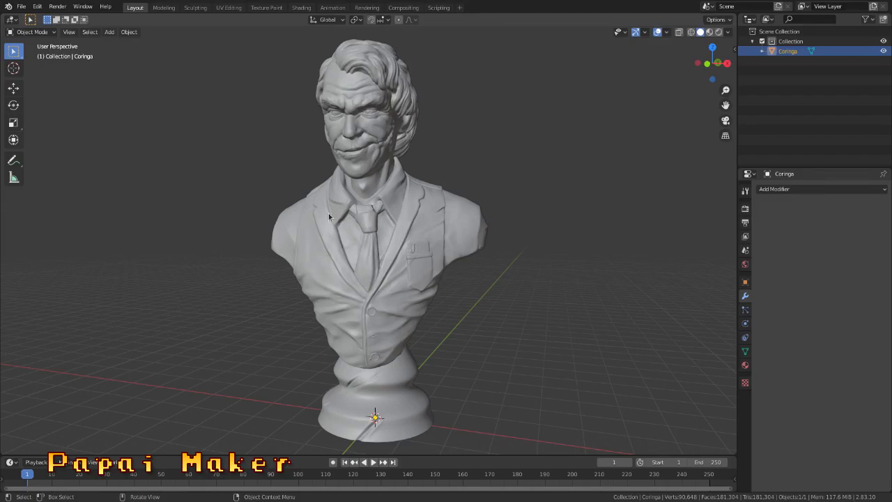
middle_click_drag(328, 213, 304, 213)
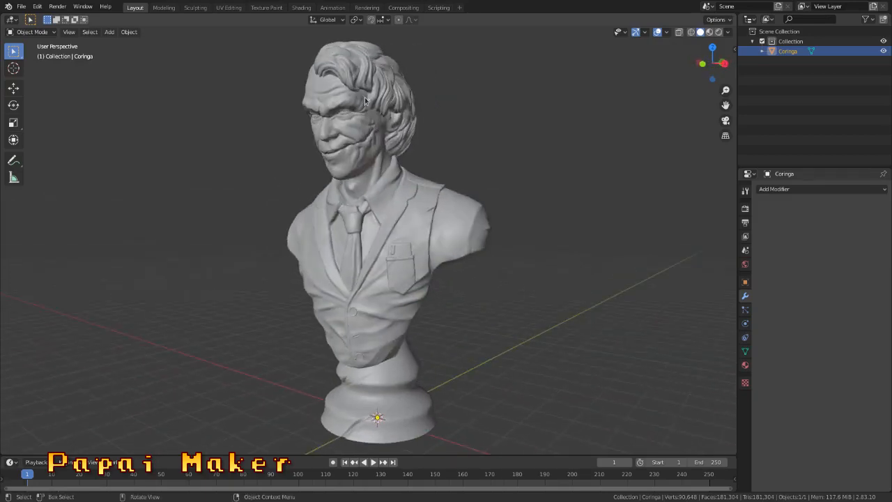
mouse_move(387, 308)
middle_mouse_down()
mouse_move(418, 309)
mouse_move(400, 300)
mouse_move(384, 305)
mouse_move(394, 308)
middle_mouse_up()
middle_click_drag(391, 248, 416, 249)
Examine the bust's jacket, tie, collar and breast pocket details up close
scroll(398, 186, "up", 4)
middle_click_drag(398, 186, 506, 181)
scroll(410, 265, "up", 3)
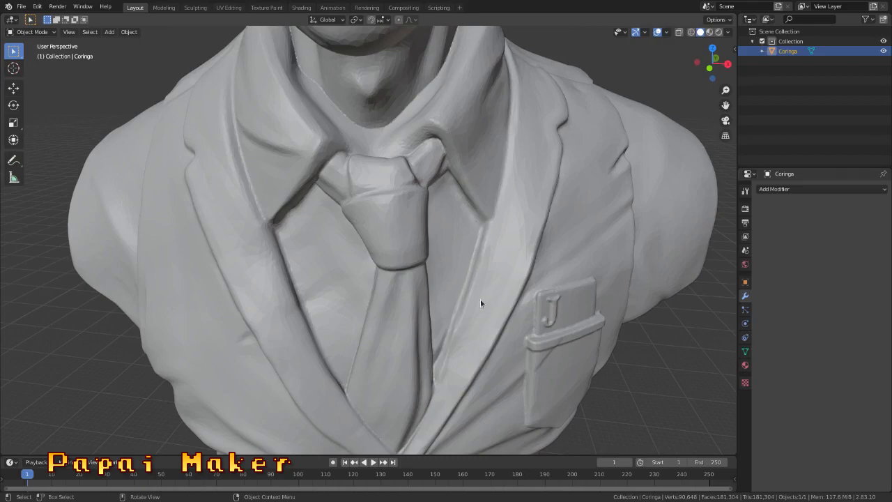
middle_click_drag(547, 207, 487, 162)
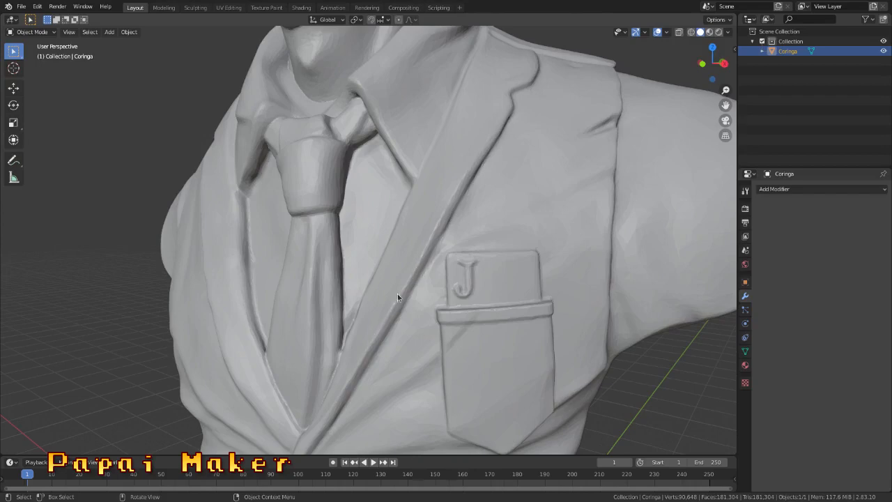
middle_click_drag(498, 110, 522, 121)
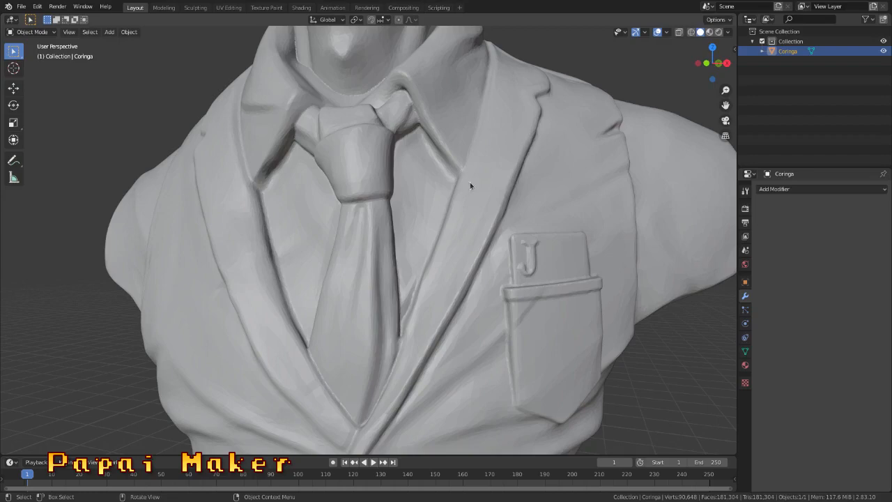
middle_click_drag(469, 185, 498, 199)
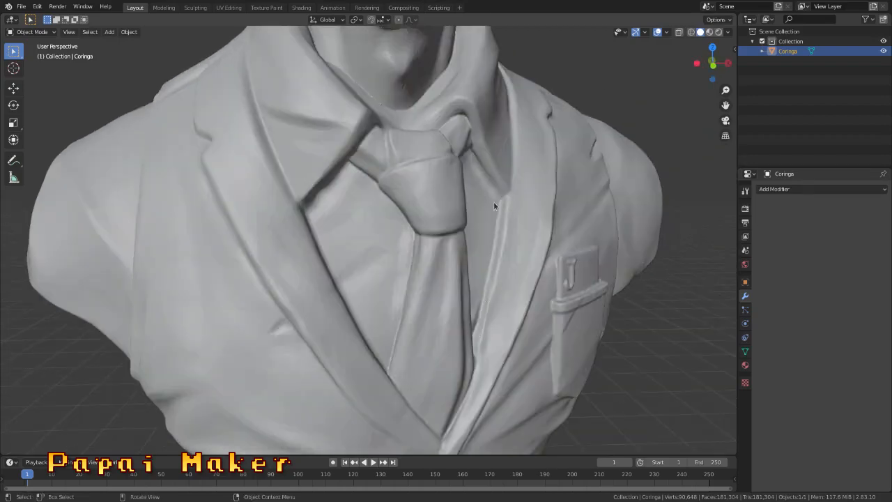
scroll(501, 203, "down", 4)
middle_click_drag(514, 202, 449, 211)
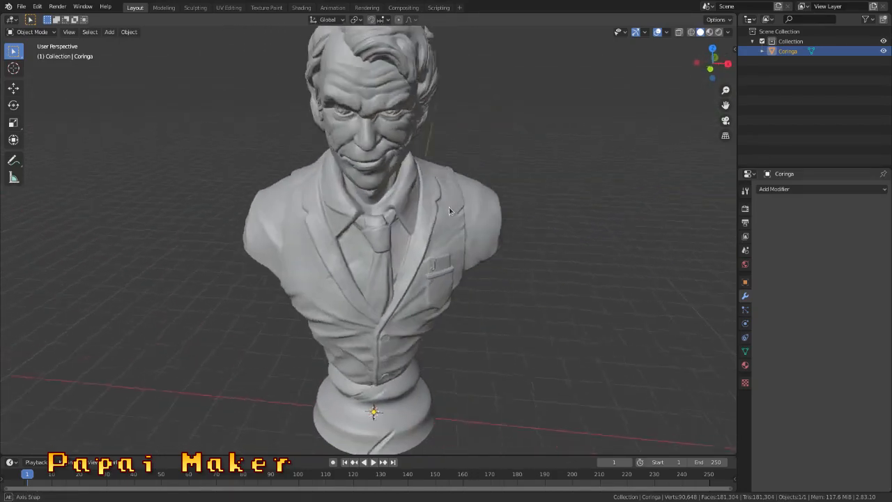
scroll(375, 63, "up", 3)
middle_click_drag(375, 63, 296, 159)
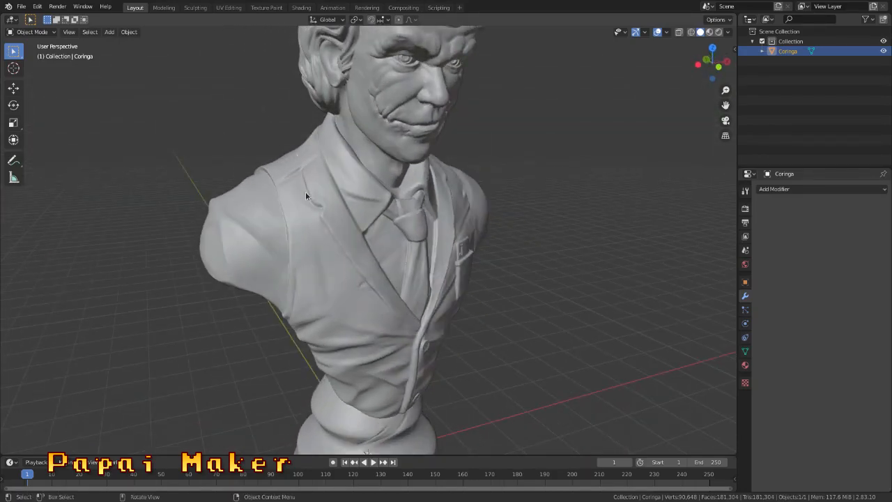
middle_click_drag(427, 291, 371, 247)
scroll(382, 225, "up", 4)
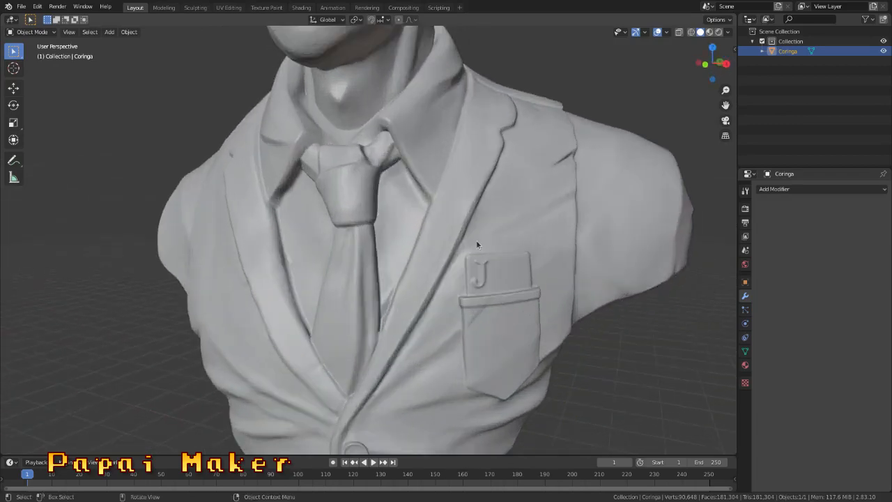
scroll(509, 248, "up", 4)
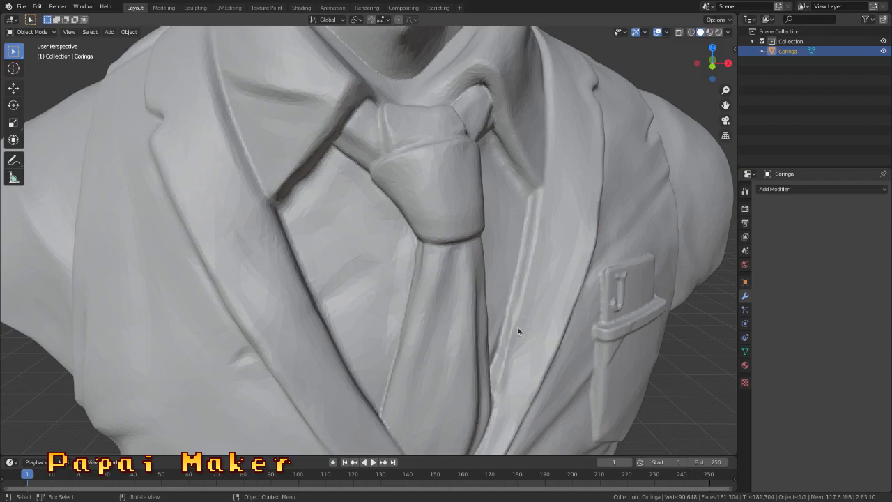
middle_click_drag(517, 326, 376, 155)
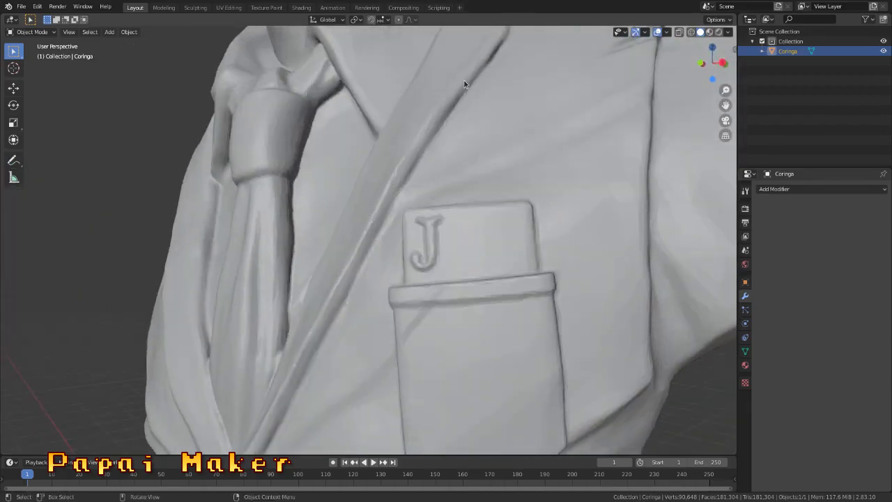
scroll(391, 220, "down", 8)
middle_click_drag(391, 220, 384, 249)
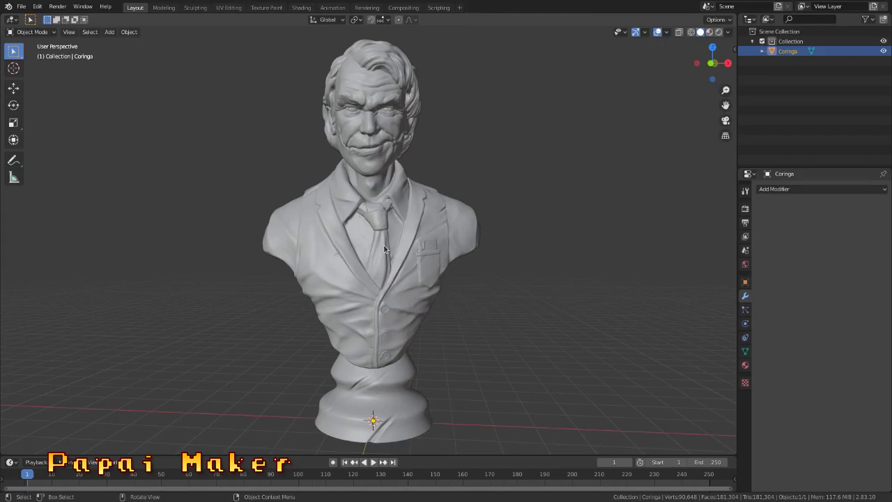
middle_click_drag(486, 263, 458, 273)
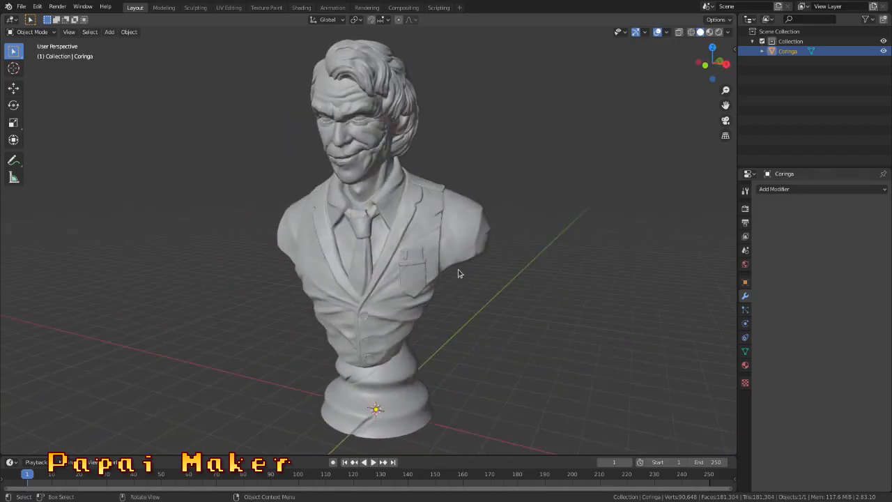
middle_click_drag(458, 272, 474, 262)
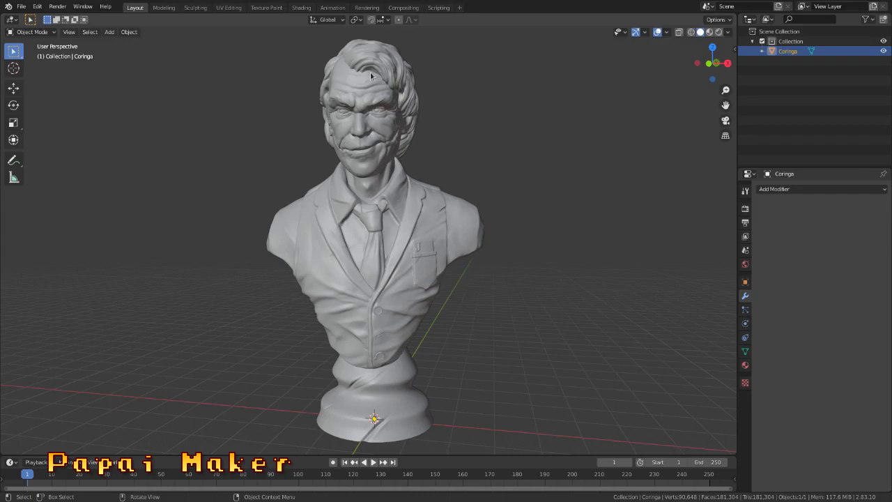
middle_click_drag(447, 174, 427, 186)
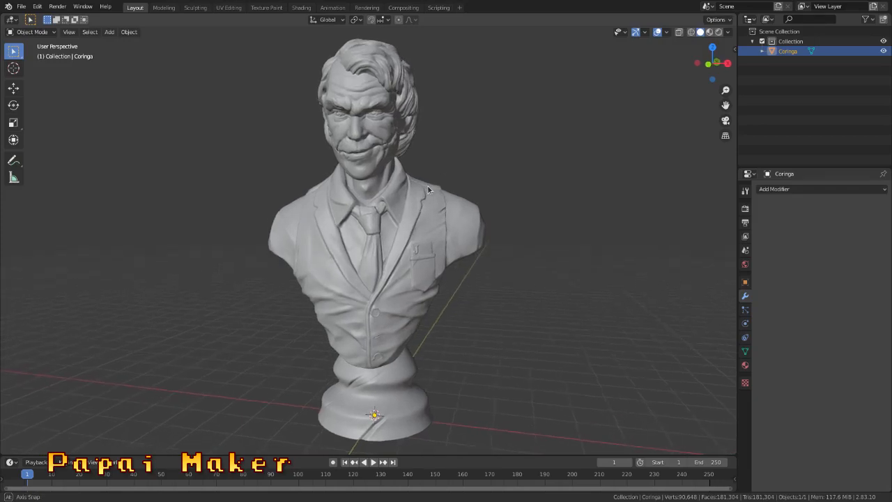
Switch to the UV Editing workspace and examine the bust's mesh alongside its UV area
left_click(230, 10)
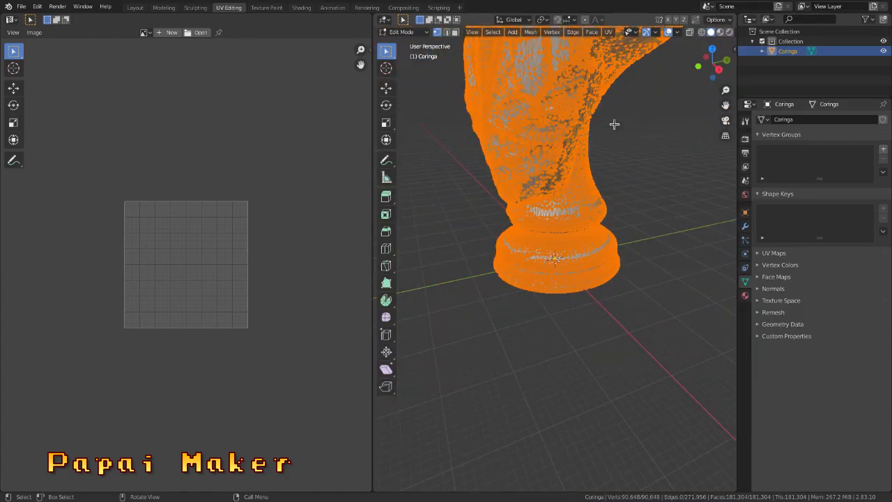
middle_click_drag(620, 105, 654, 320, "shift")
scroll(613, 307, "up", 2)
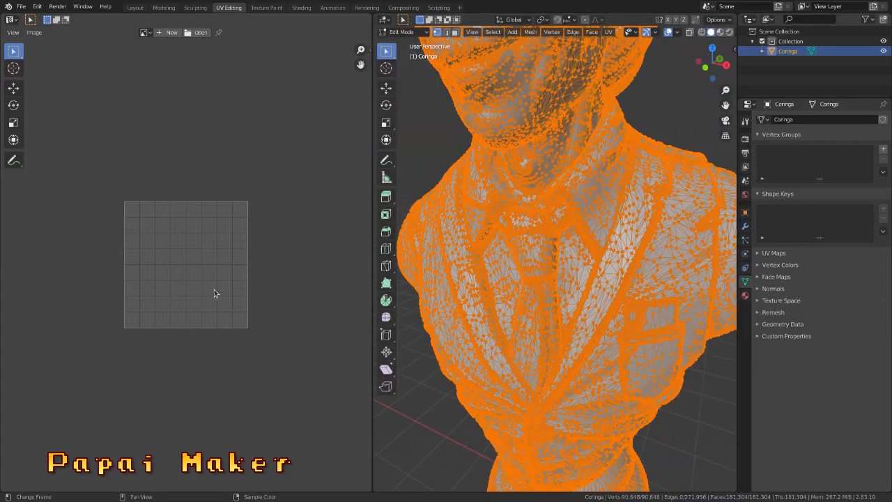
scroll(235, 253, "down", 3)
scroll(519, 218, "down", 4)
middle_click_drag(515, 222, 391, 118)
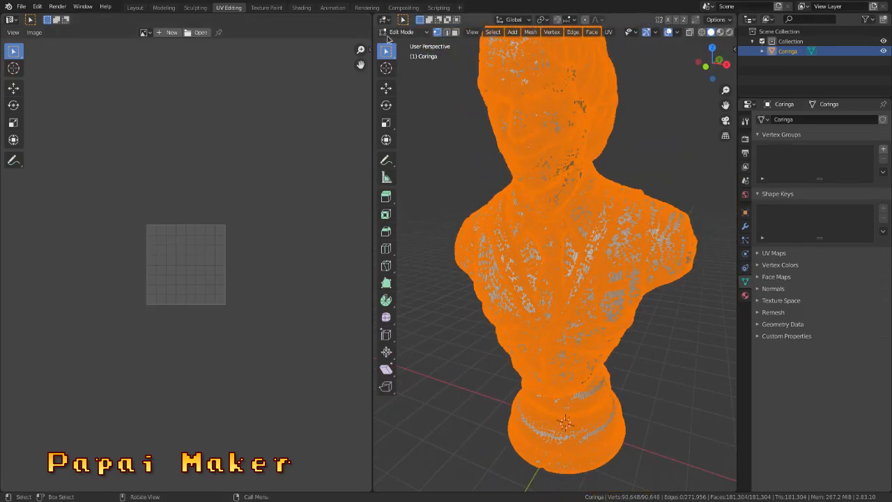
scroll(560, 242, "up", 2)
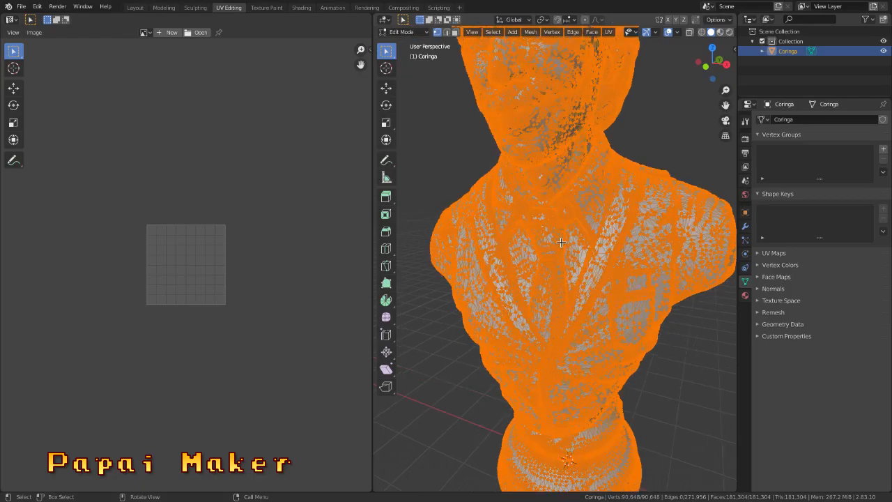
scroll(561, 241, "up", 5)
scroll(561, 242, "down", 5)
scroll(208, 257, "up", 1)
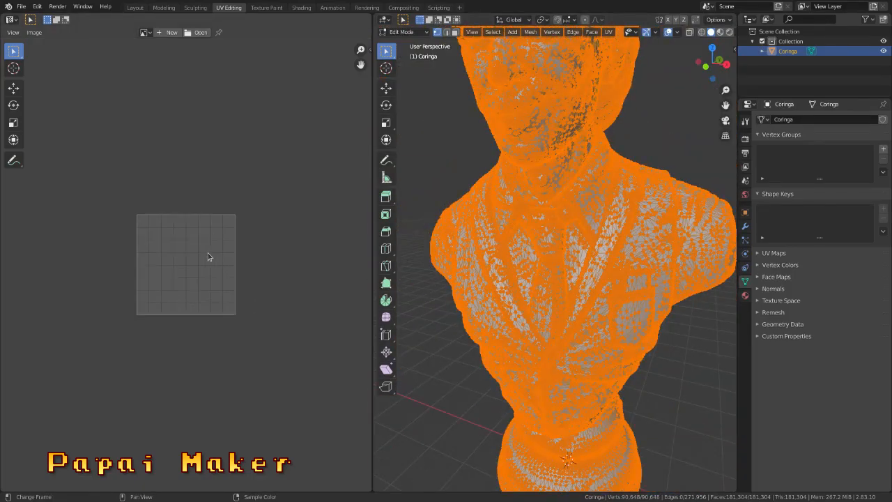
scroll(208, 257, "up", 3)
left_click(134, 7)
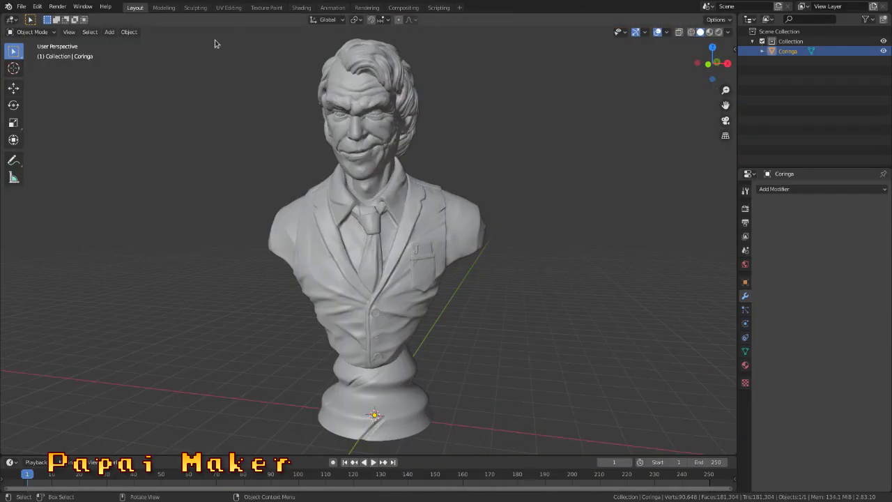
left_click(229, 7)
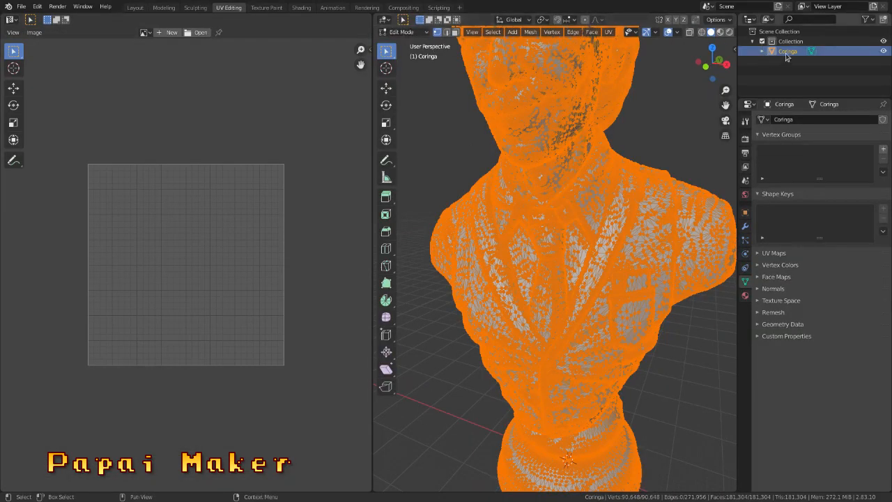
Unwrap the whole bust mesh with Smart UV Project, using an angle limit of 89 and an island margin of 0.12
key("KP_Decimal")
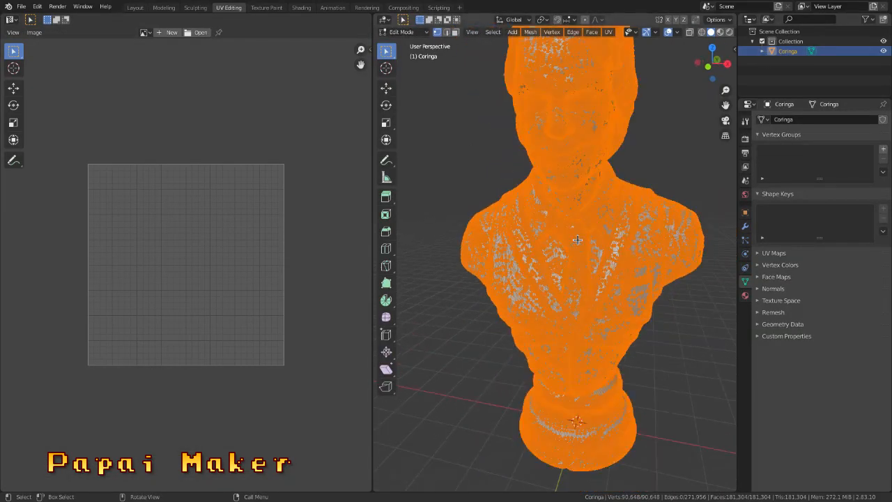
key("u")
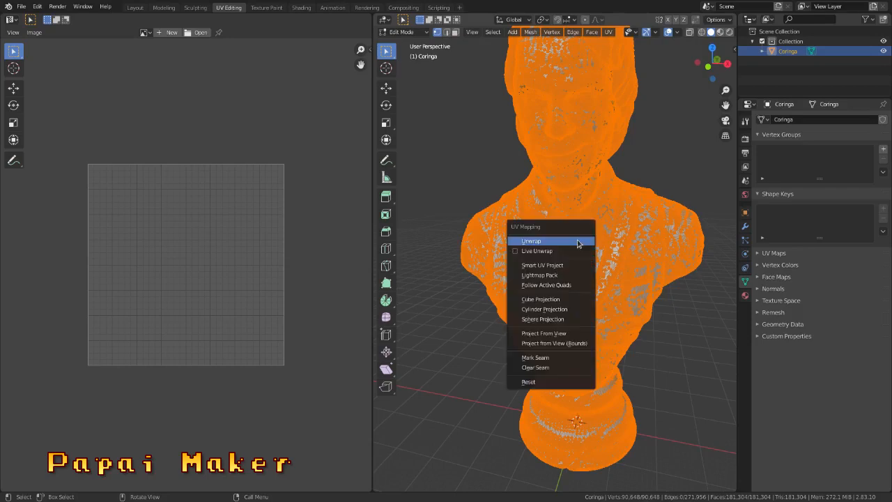
left_click(547, 265)
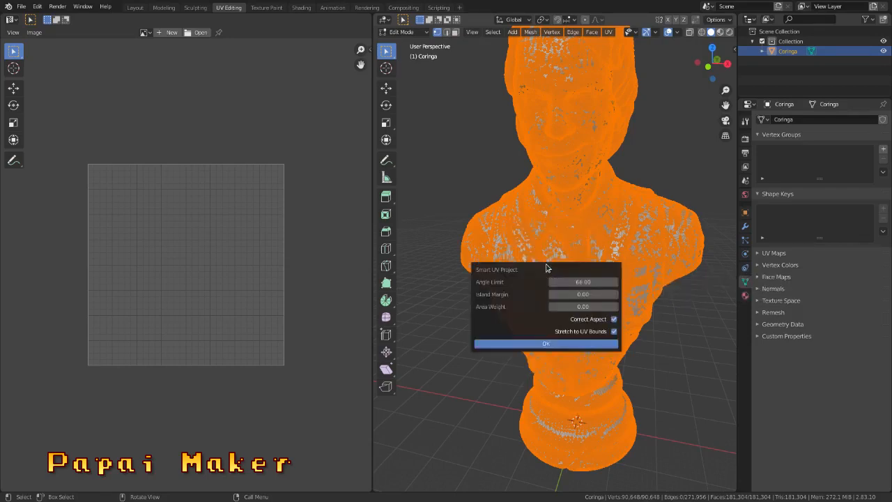
left_click_drag(605, 282, 613, 281)
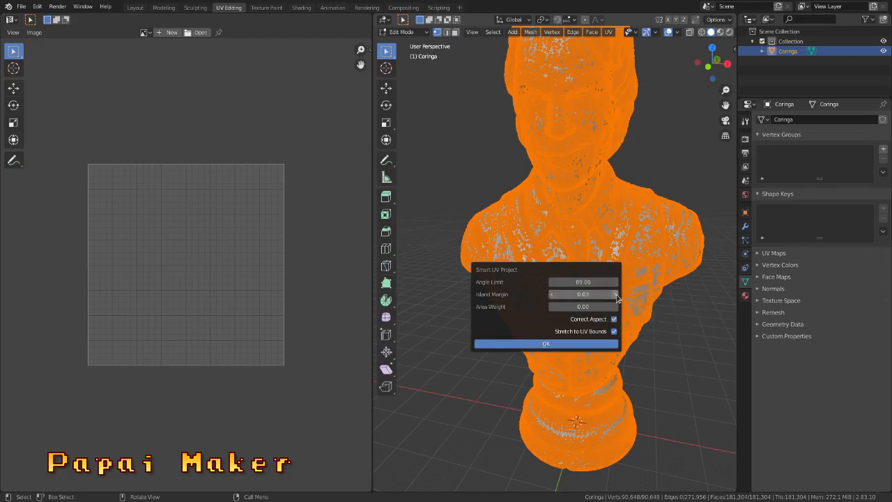
left_click(616, 295)
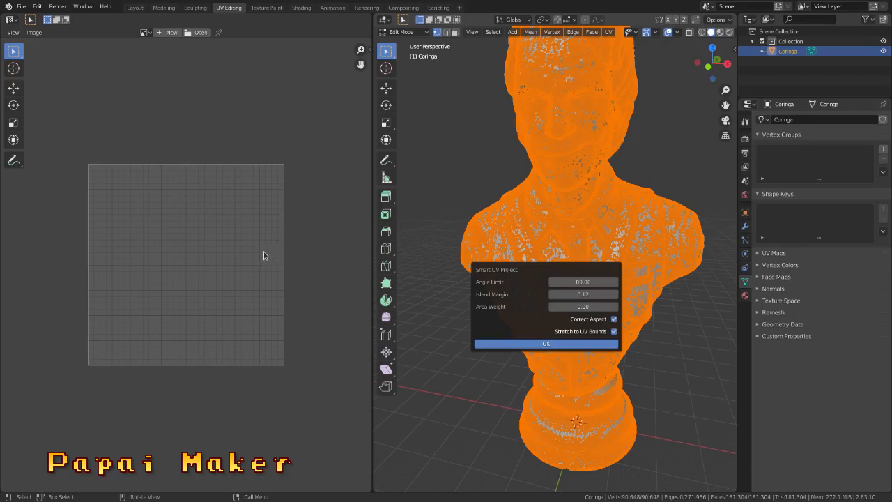
key("Return")
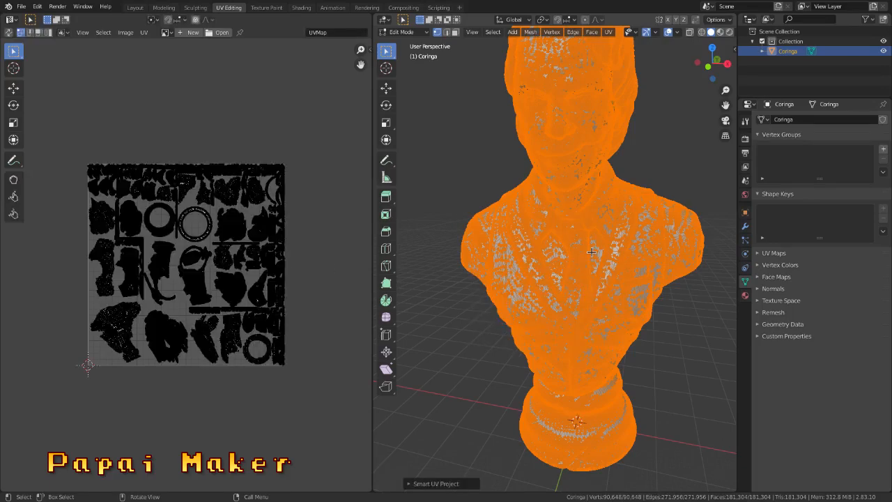
Examine the bust's unwrapped UV islands up close, comparing them with the 3D mesh
scroll(235, 213, "up", 6)
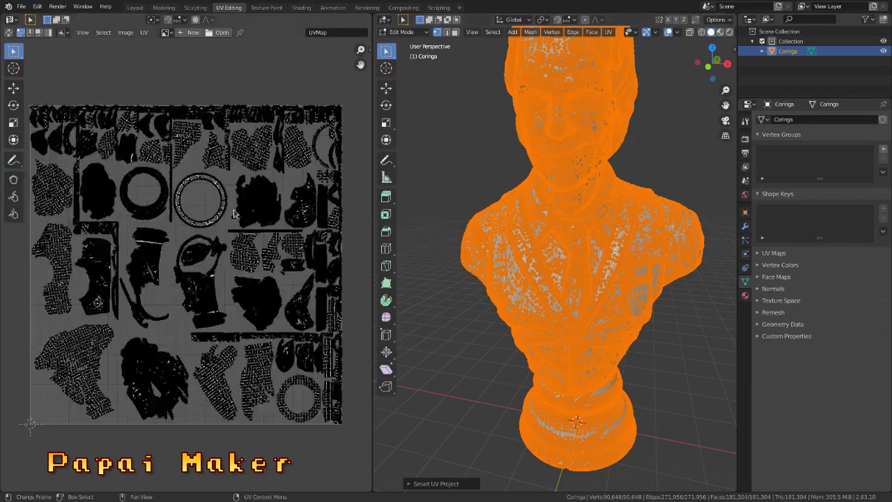
scroll(235, 212, "up", 2)
scroll(319, 174, "up", 4)
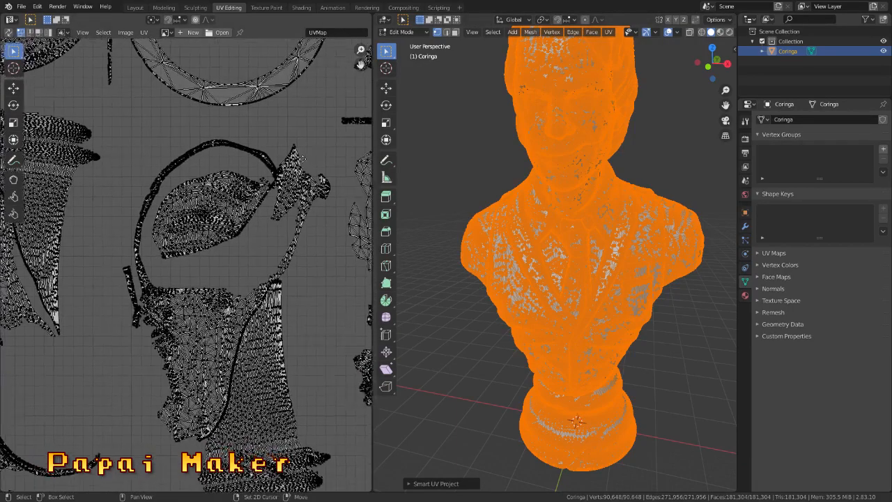
scroll(143, 287, "up", 1)
scroll(143, 287, "up", 1)
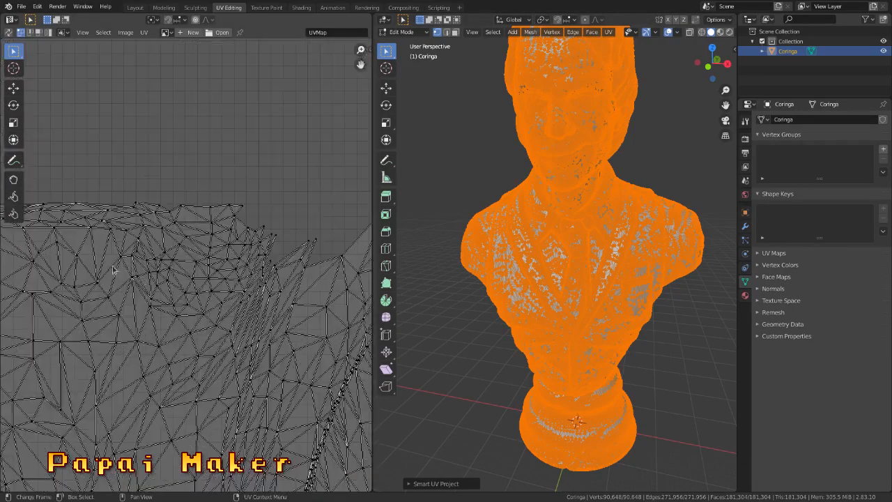
mouse_move(608, 270)
middle_mouse_down()
mouse_move(572, 279)
mouse_move(603, 279)
middle_mouse_up()
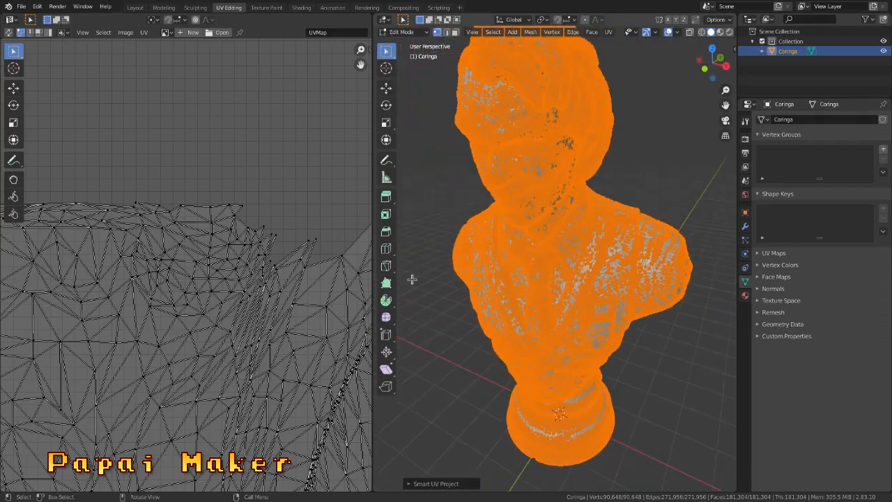
scroll(324, 282, "down", 8)
middle_click_drag(197, 271, 178, 445)
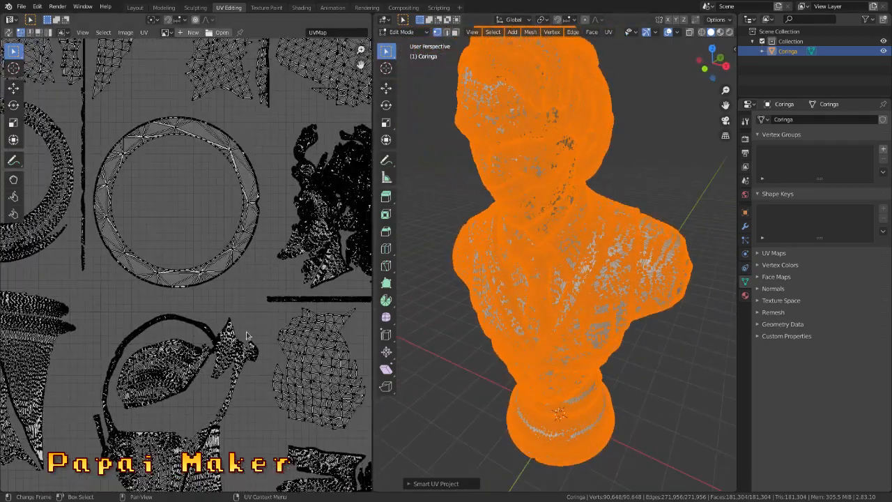
Inspect the ring-shaped base islands and surrounding pieces in the UV layout, along with the layout as a whole
middle_click_drag(264, 299, 199, 229)
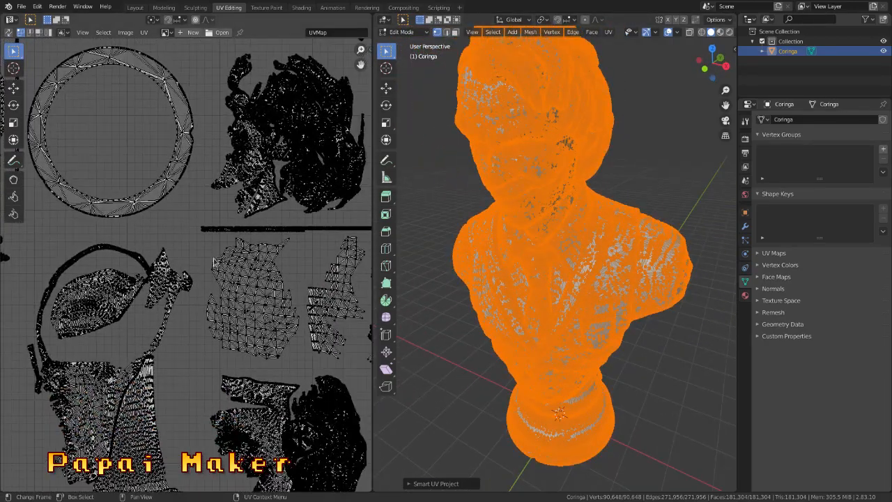
scroll(264, 293, "up", 5)
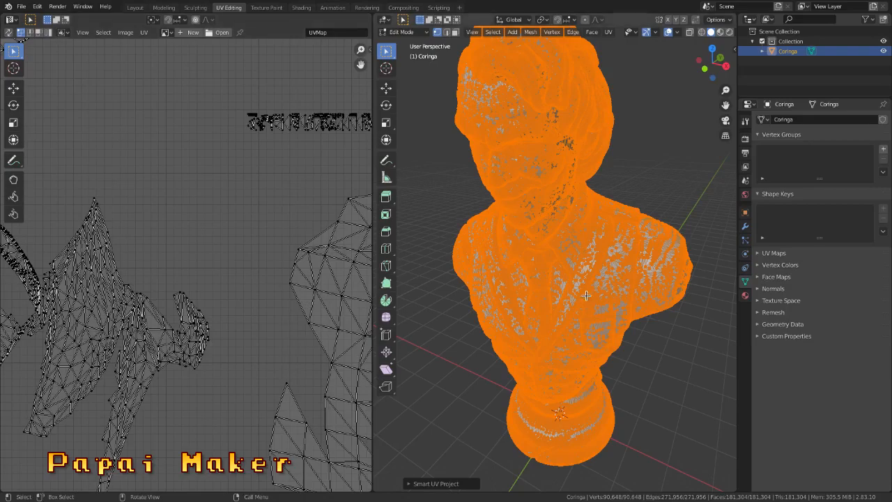
scroll(304, 299, "down", 7)
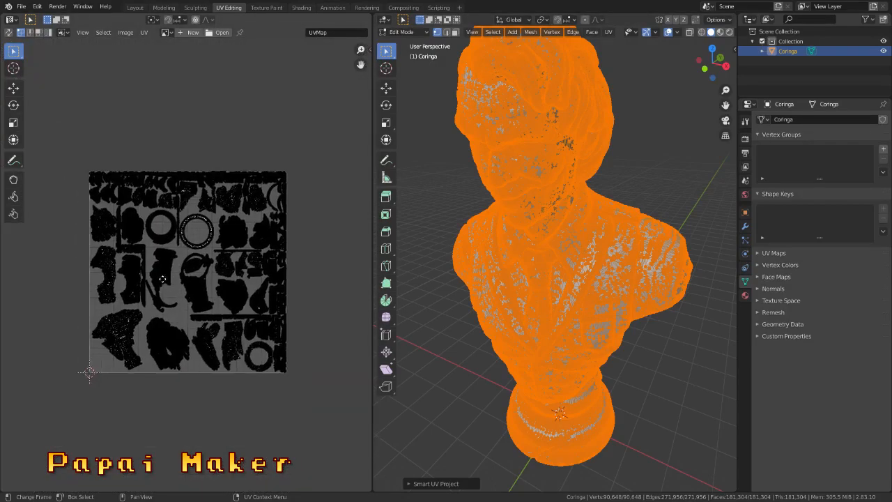
scroll(162, 282, "up", 5)
middle_click_drag(155, 278, 272, 403)
scroll(221, 155, "up", 3)
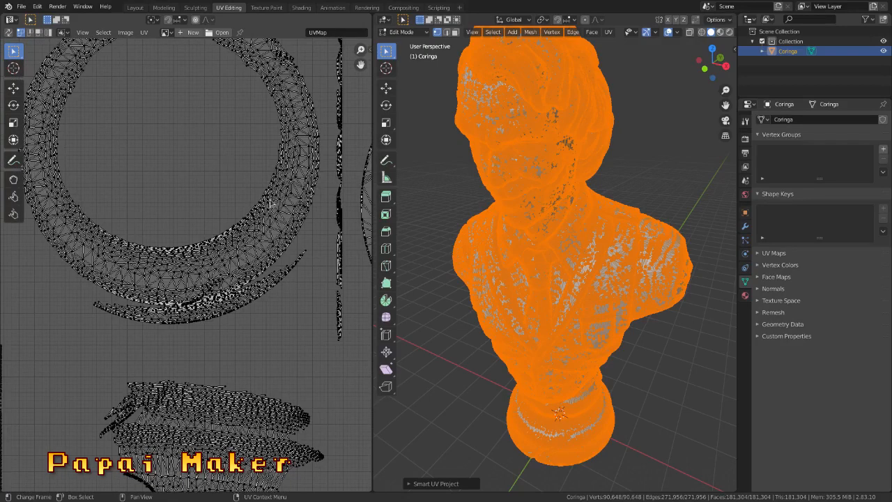
scroll(176, 213, "down", 6)
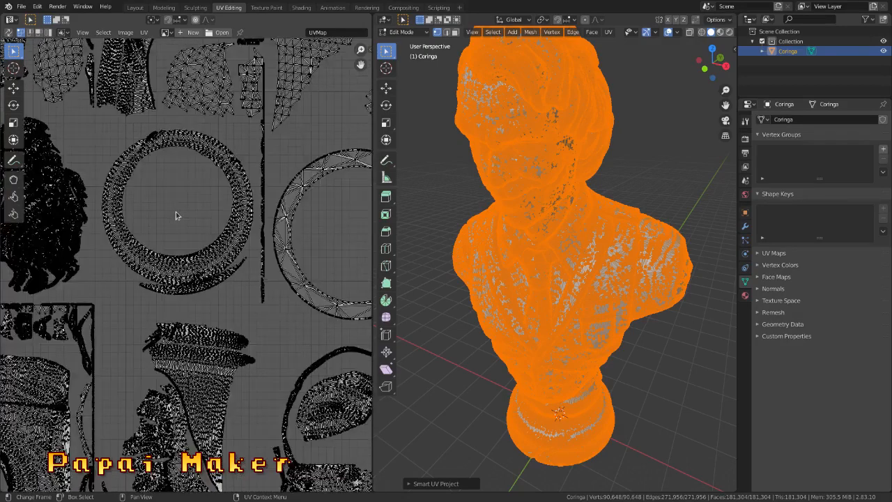
middle_click_drag(550, 230, 570, 224)
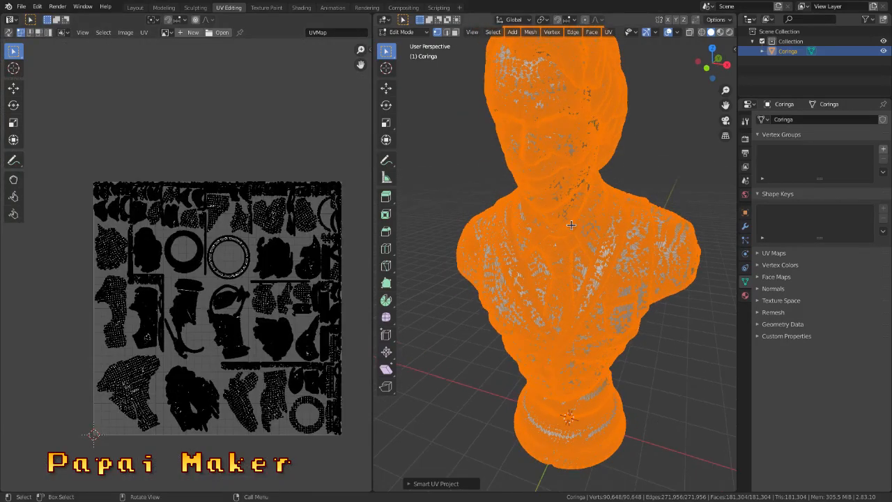
Switch to the Shading workspace and view the untextured bust from several angles and distances
left_click(305, 9)
middle_click_drag(460, 175, 467, 239)
scroll(445, 192, "down", 3)
middle_click_drag(446, 192, 467, 197)
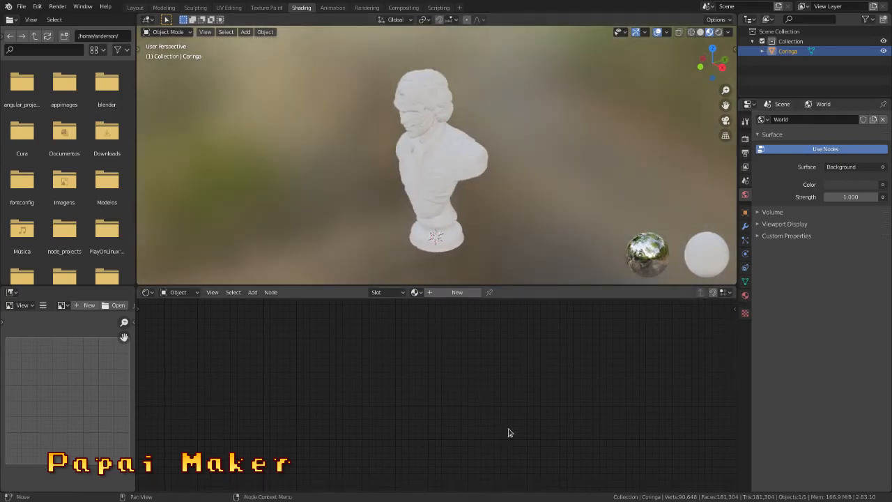
scroll(424, 173, "up", 3)
mouse_move(426, 174)
middle_mouse_down()
mouse_move(490, 169)
mouse_move(444, 139)
mouse_move(433, 172)
middle_mouse_up()
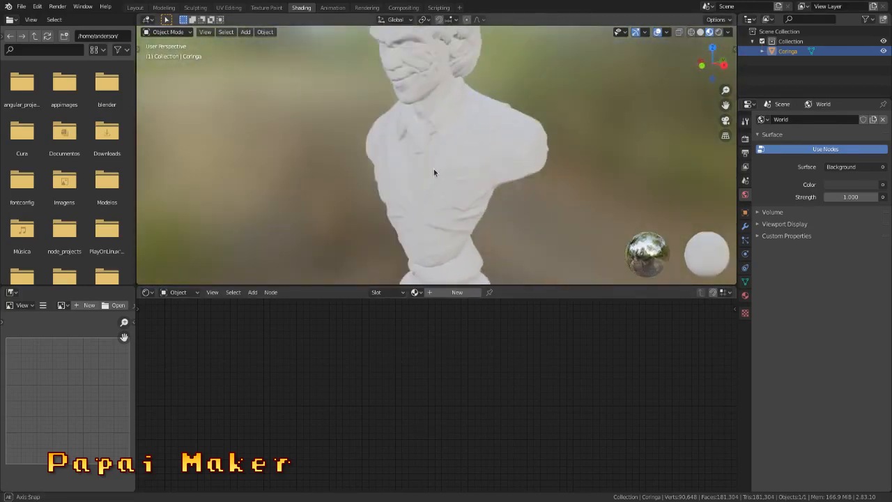
scroll(433, 172, "down", 3)
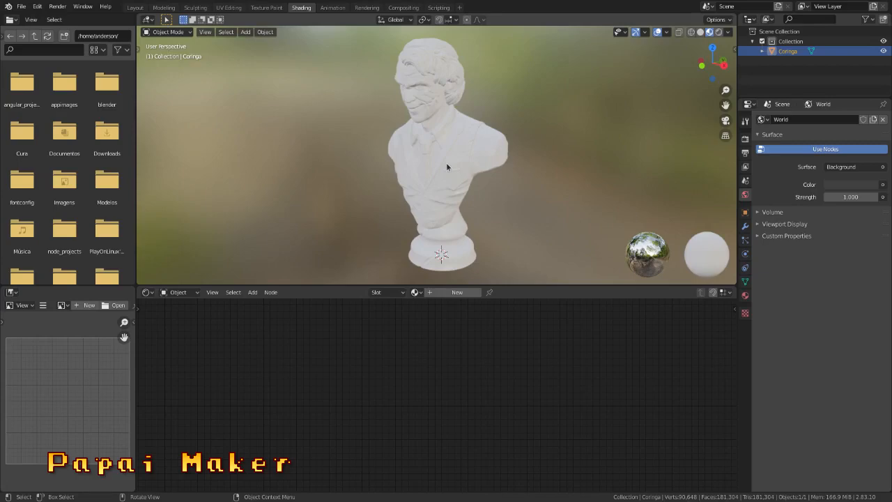
scroll(446, 161, "up", 2)
middle_click_drag(446, 162, 468, 142)
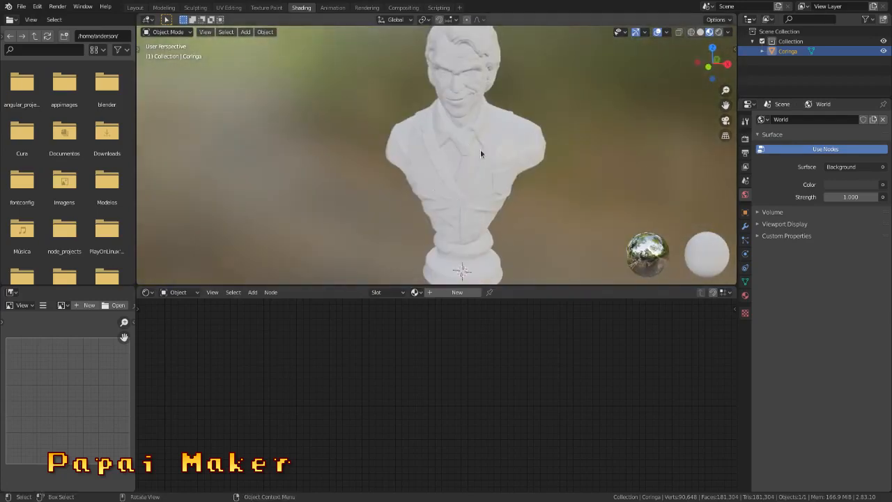
scroll(478, 151, "down", 2)
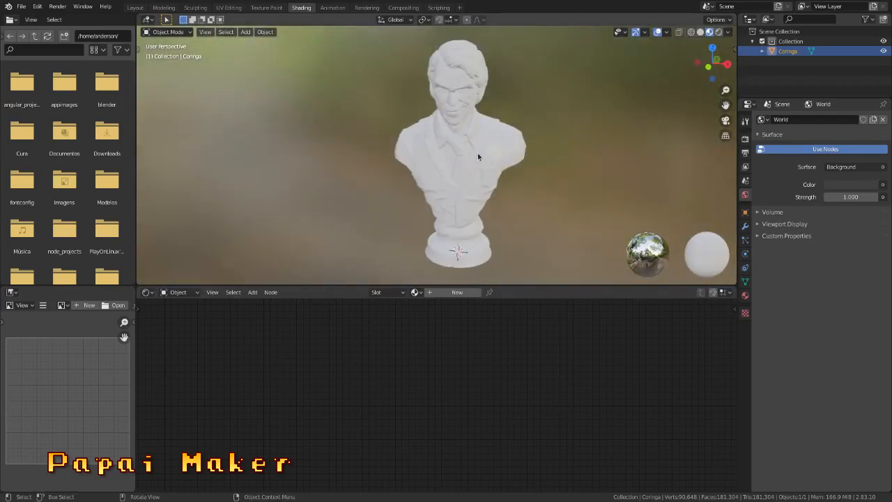
Assign the existing material named Material to the Coringa bust
left_click(746, 297)
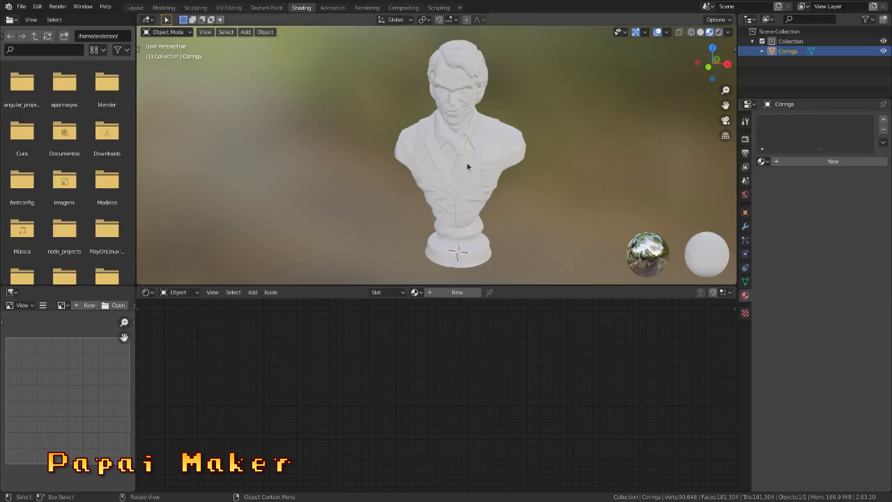
left_click(762, 162)
left_click(680, 178)
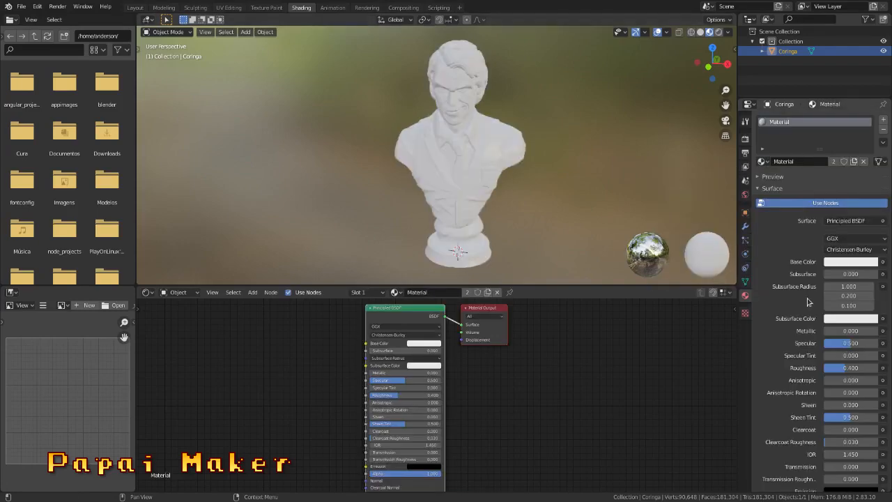
Rename the bust's material as coringa_material
double_click(792, 123)
double_click(792, 122)
type("C")
type("oringa_")
type("material")
key("Return")
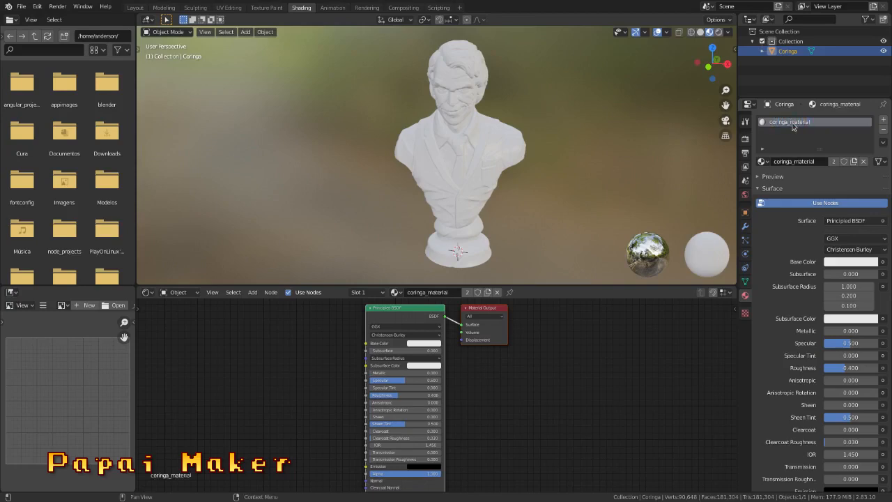
scroll(533, 352, "down", 2)
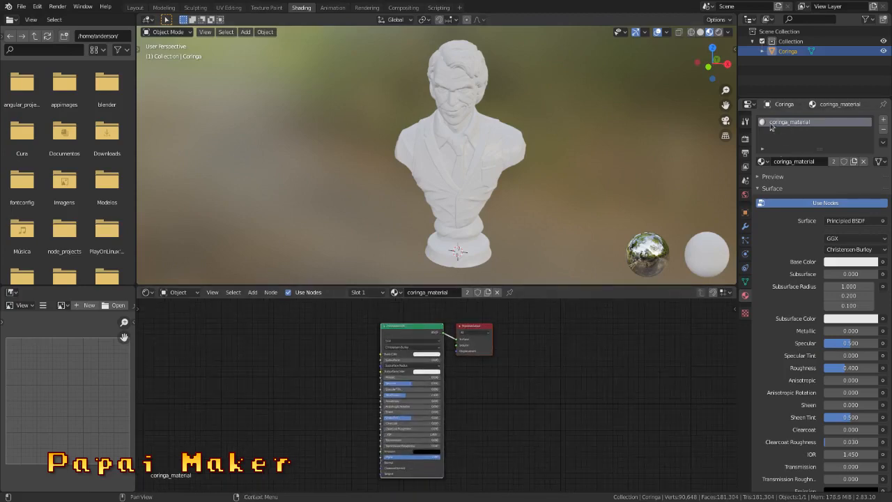
Spread the Principled BSDF and Material Output nodes apart, leaving free space around them in the node graph
middle_click_drag(494, 203, 459, 192)
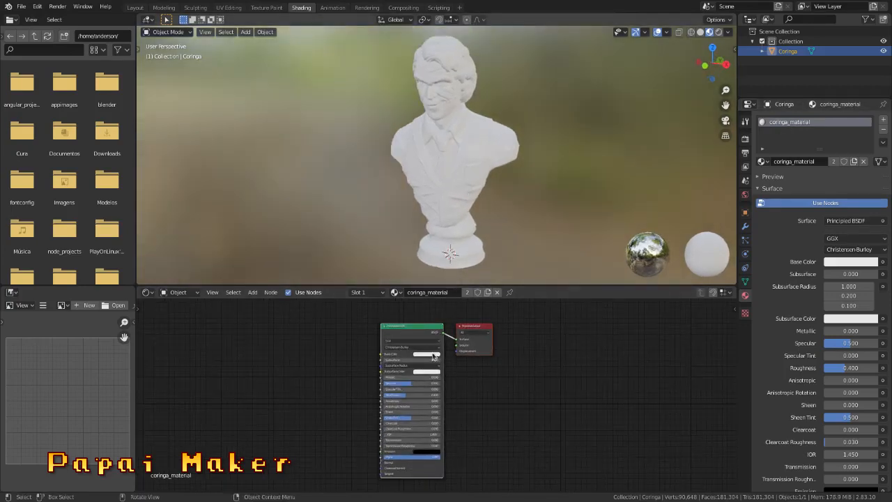
left_click_drag(413, 332, 415, 382)
left_click(479, 344)
left_click_drag(471, 377, 491, 354)
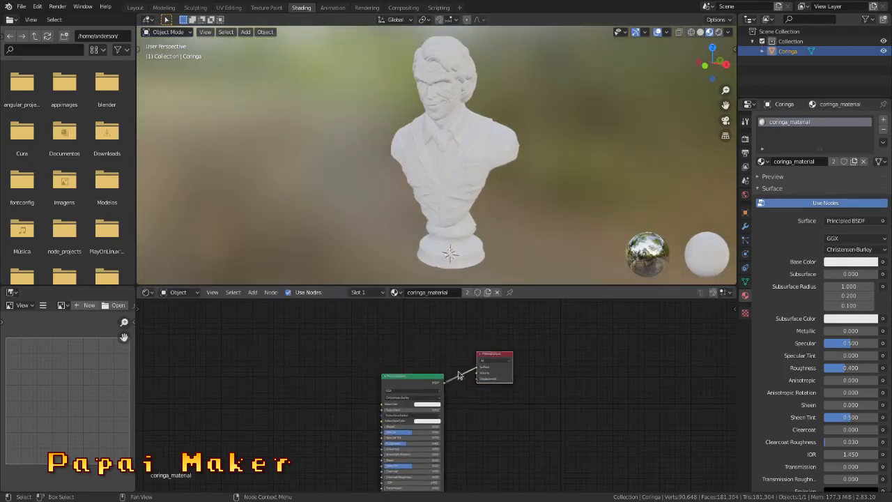
left_click_drag(434, 382, 439, 397)
left_click_drag(499, 357, 503, 368)
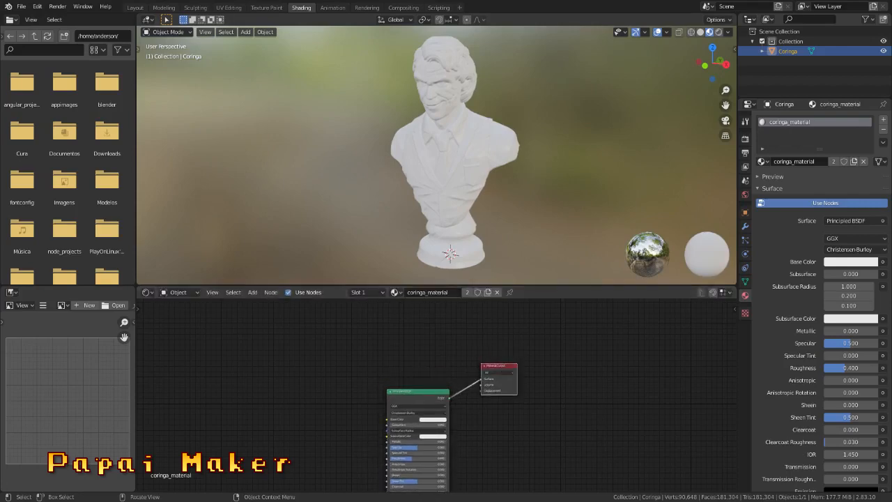
scroll(415, 394, "up", 2)
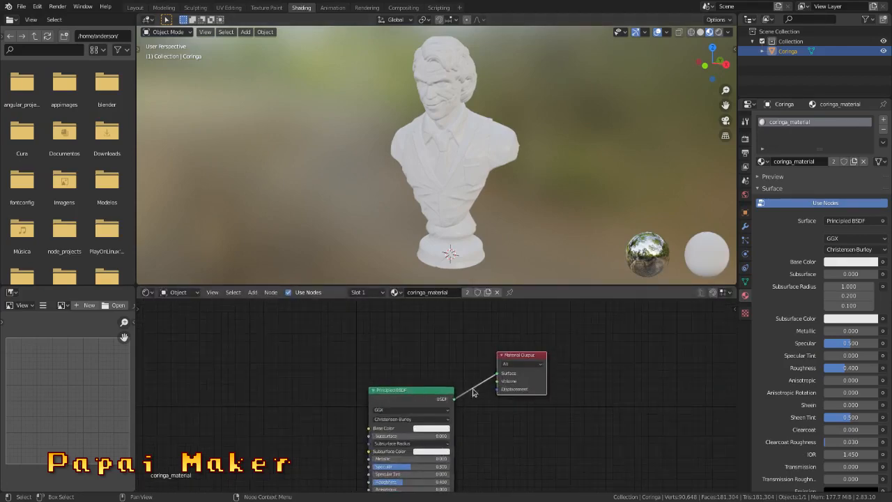
left_click_drag(414, 394, 413, 400)
left_click_drag(533, 355, 566, 350)
scroll(424, 357, "down", 2)
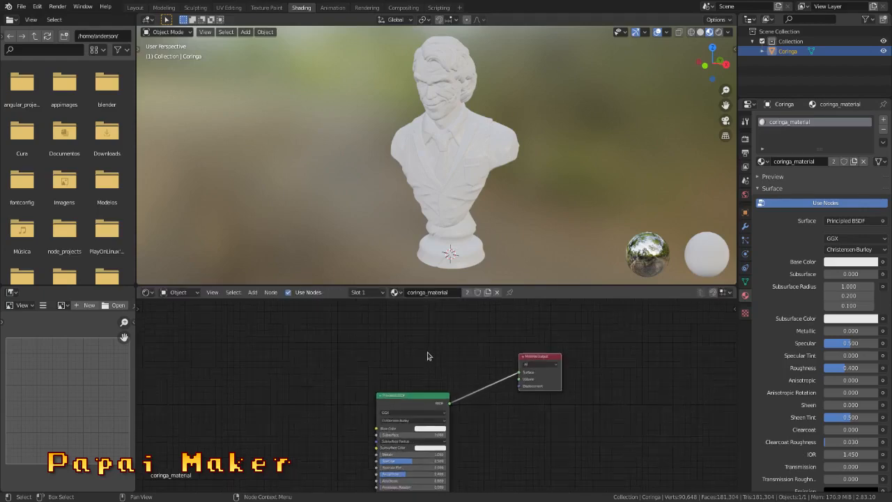
middle_click_drag(421, 358, 468, 361)
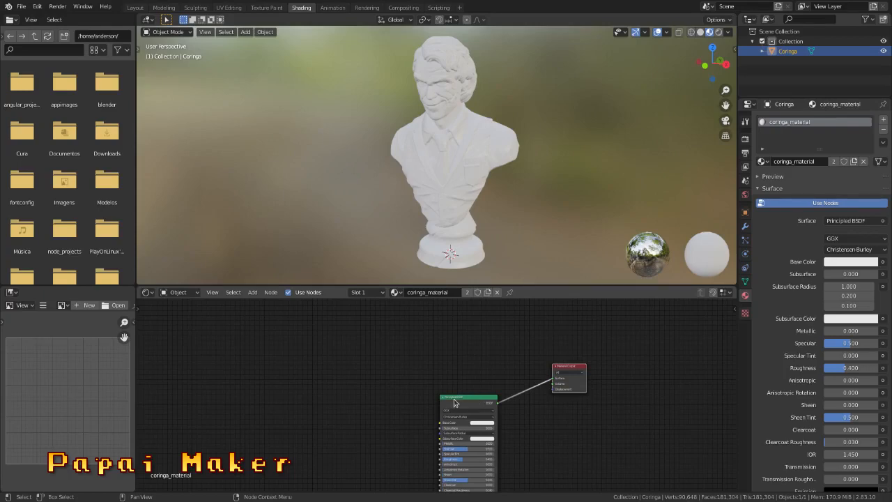
Examine the edges and creases of the bust's jacket, lapels and tie up close from several angles
scroll(501, 160, "up", 8)
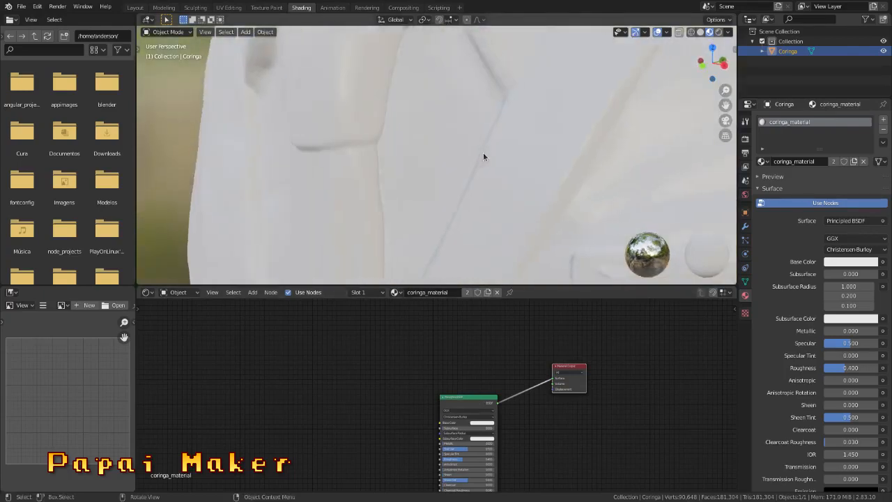
scroll(483, 152, "down", 5)
middle_click_drag(477, 151, 443, 147)
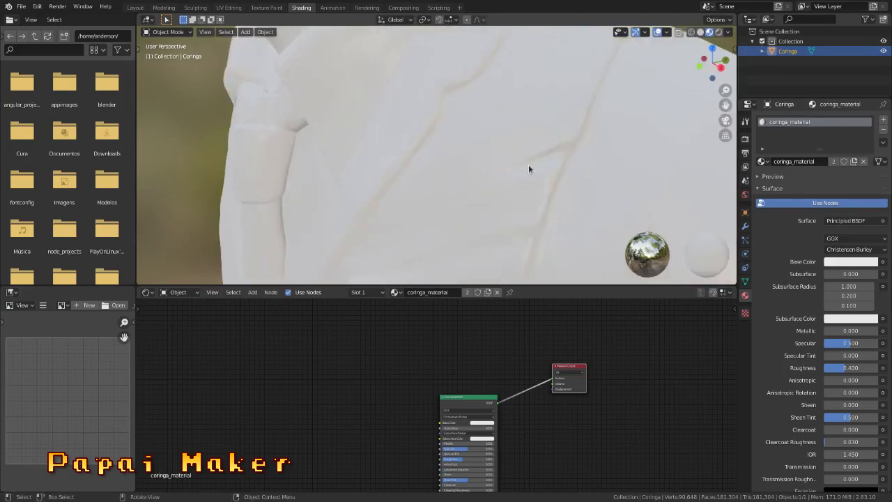
middle_click_drag(561, 173, 537, 163)
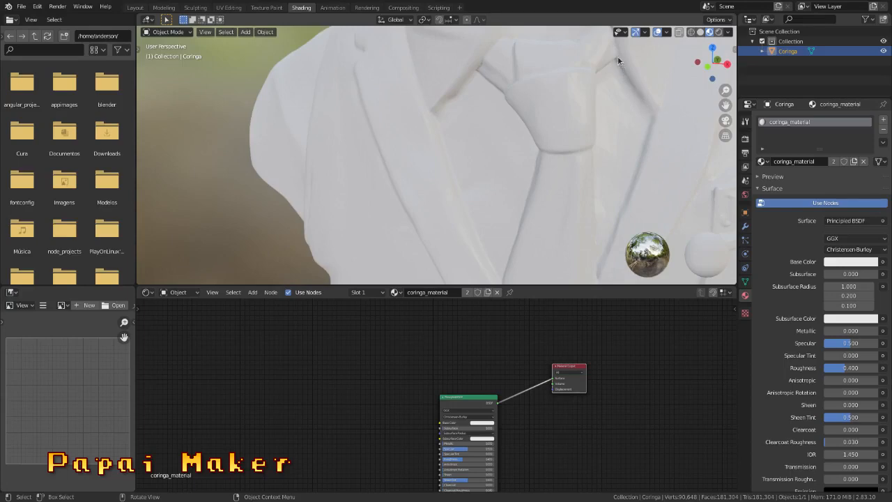
scroll(619, 91, "down", 2)
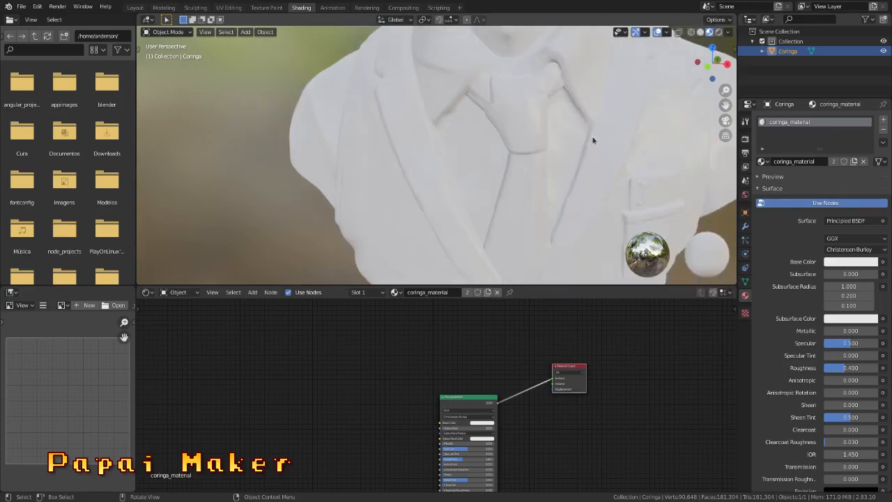
middle_click_drag(385, 138, 485, 106)
scroll(555, 129, "down", 4)
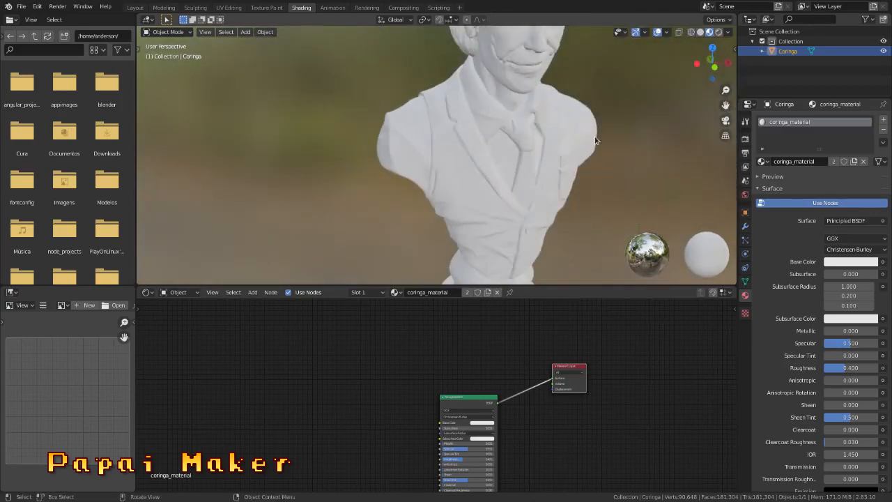
middle_click_drag(596, 141, 447, 87)
scroll(520, 139, "down", 1)
scroll(520, 139, "up", 5)
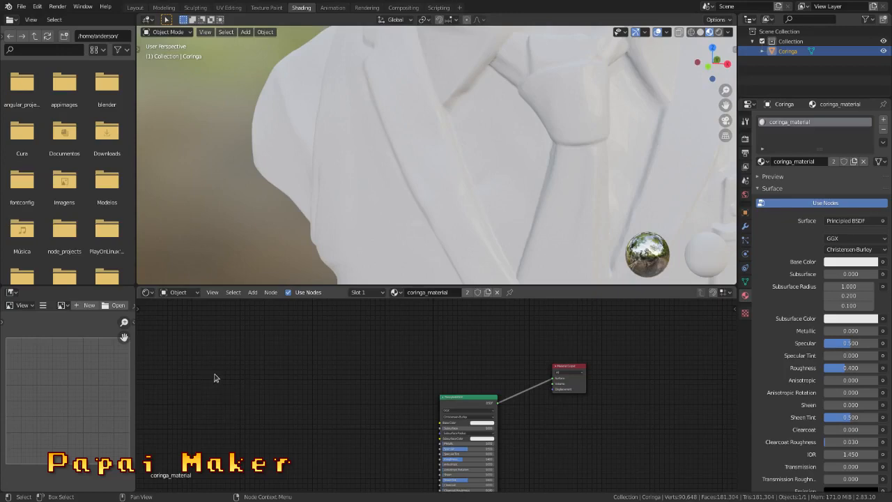
Add a Geometry node to coringa_material, placed well ahead of the Principled BSDF node
key("shift+a")
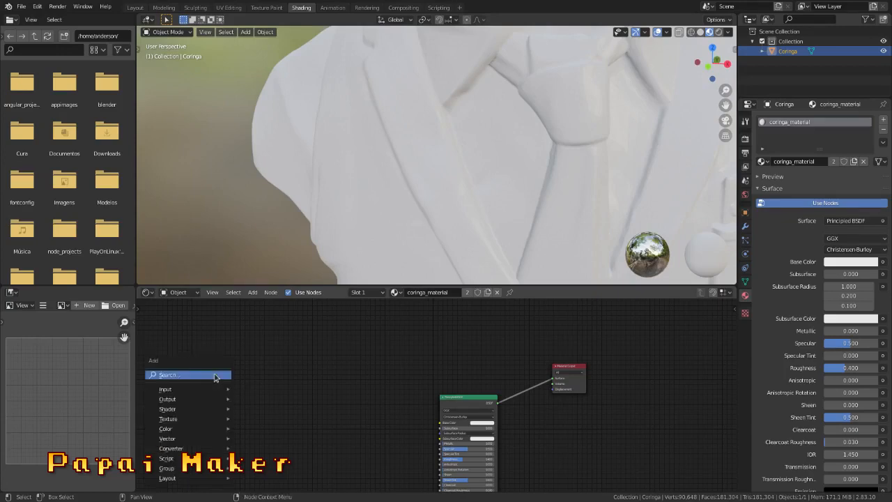
left_click(215, 376)
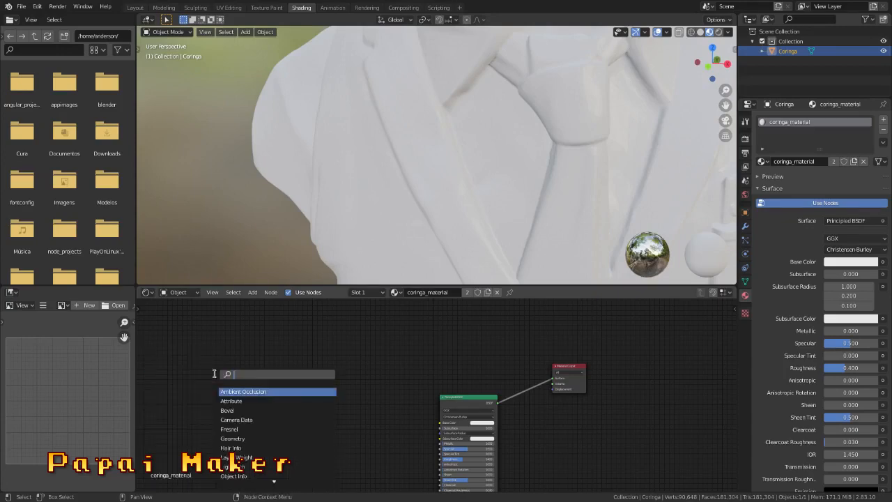
type("geo")
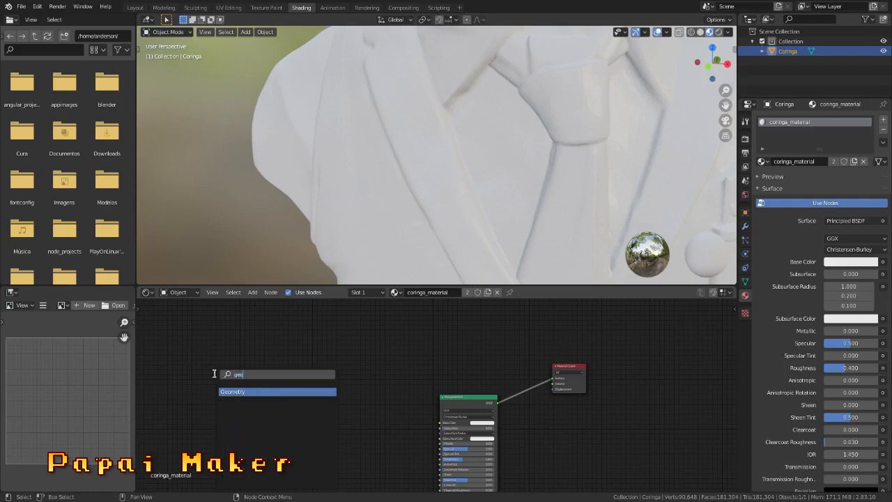
left_click(240, 392)
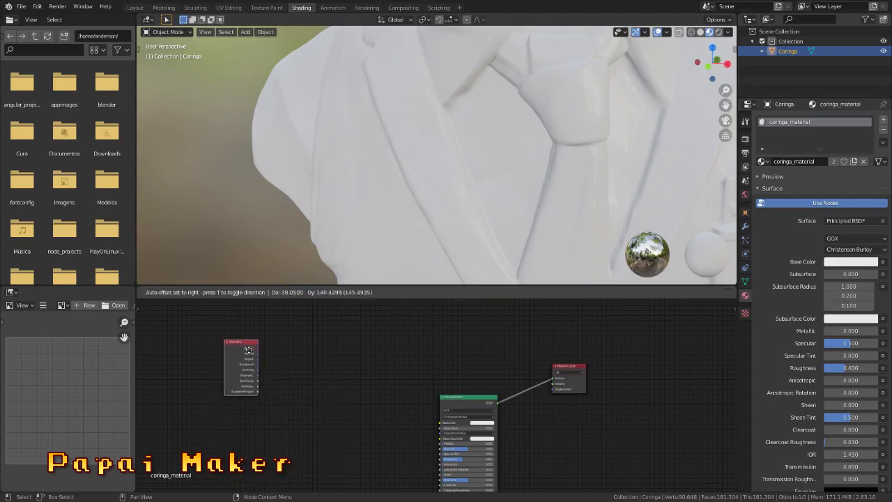
left_click(248, 352)
scroll(249, 352, "up", 2)
middle_click_drag(249, 352, 426, 413)
scroll(417, 411, "up", 4)
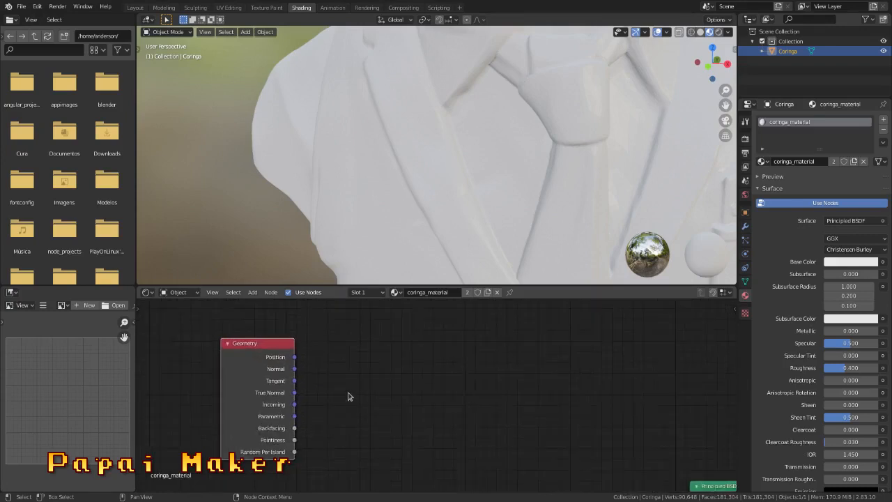
middle_click_drag(343, 382, 333, 368)
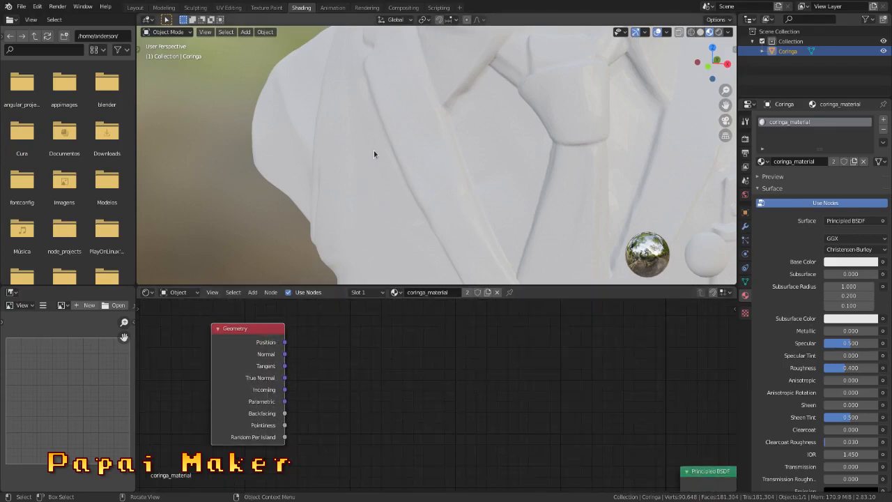
scroll(362, 366, "down", 2)
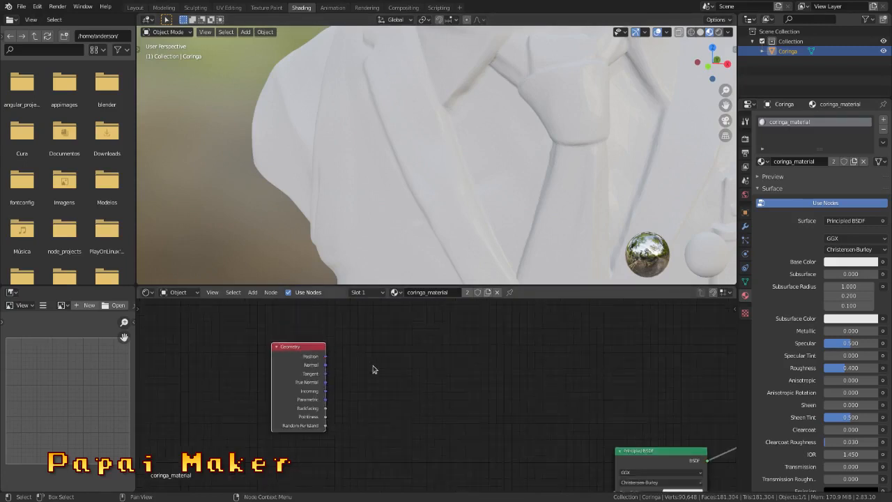
middle_click_drag(361, 361, 252, 356)
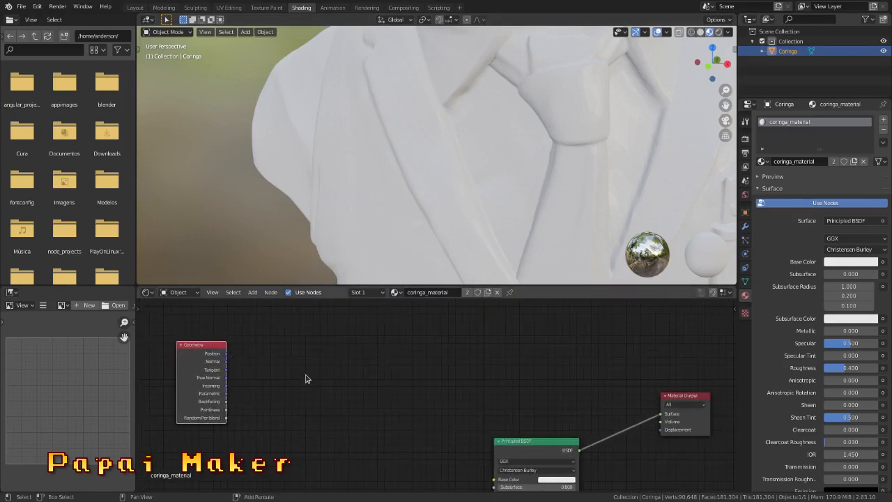
Add a ColorRamp node between the Geometry node and the Principled BSDF node
key("shift+a")
left_click(306, 375)
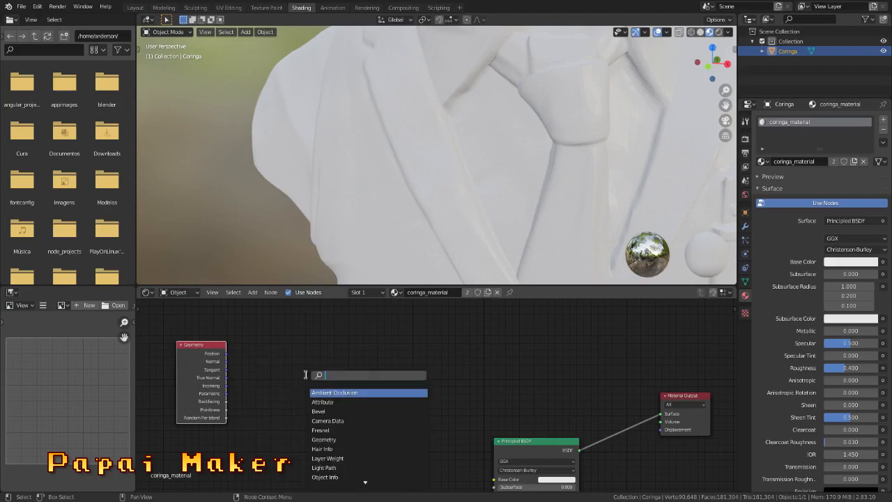
type("colo")
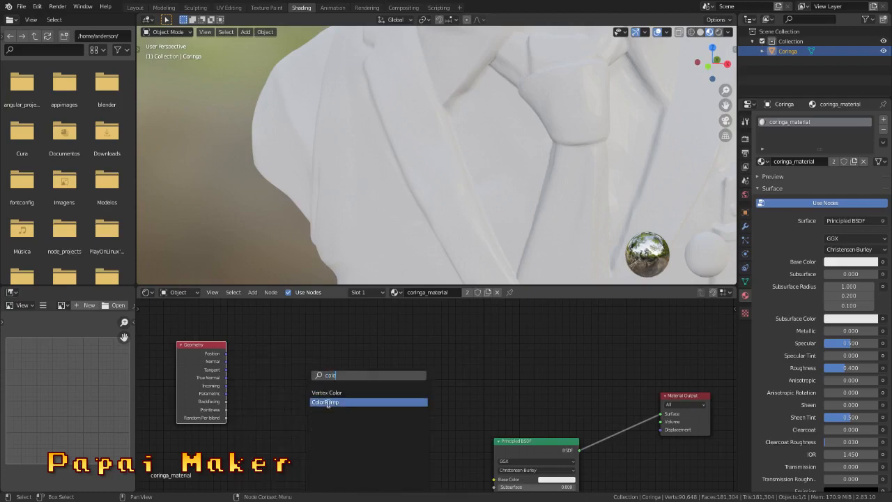
left_click(326, 402)
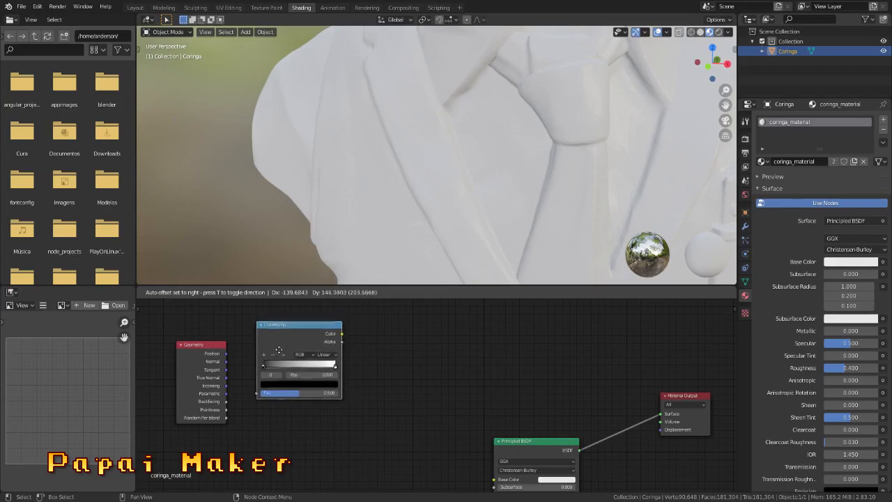
left_click(284, 349)
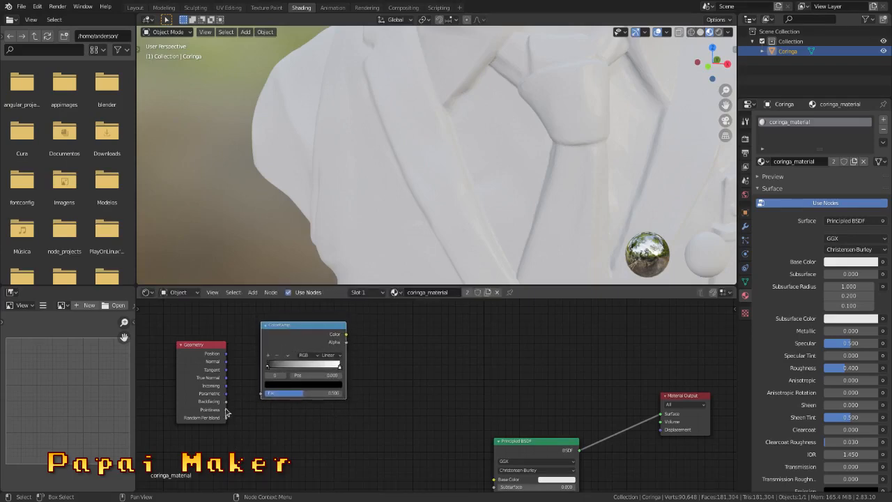
Connect the Geometry node's Pointiness output to the ColorRamp's Fac input and shift both nodes slightly to free up space
left_click_drag(226, 410, 262, 394)
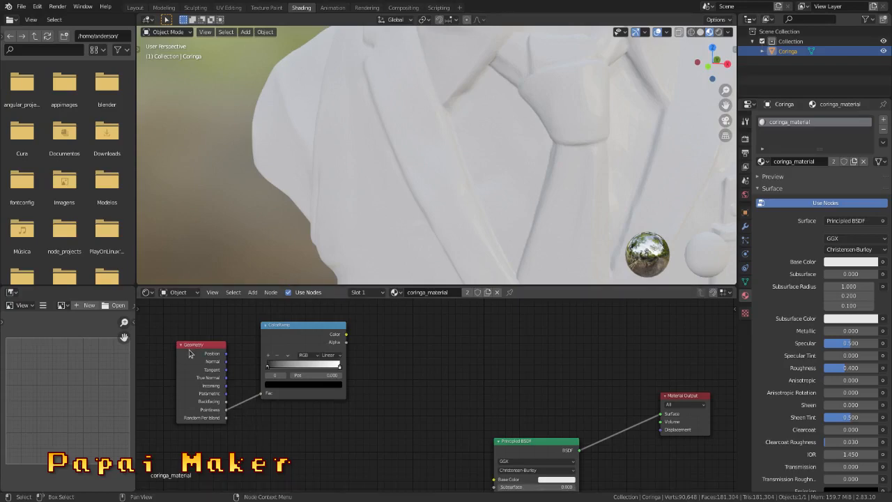
left_click_drag(197, 345, 185, 335)
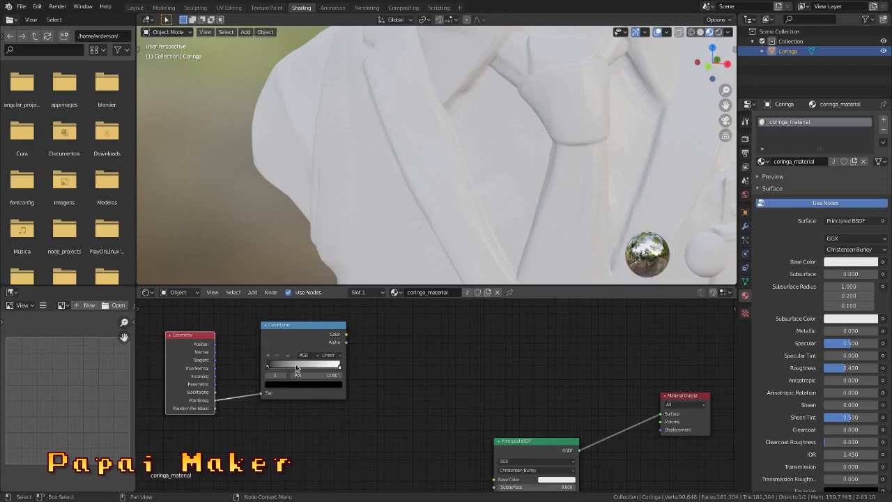
left_click_drag(321, 325, 312, 322)
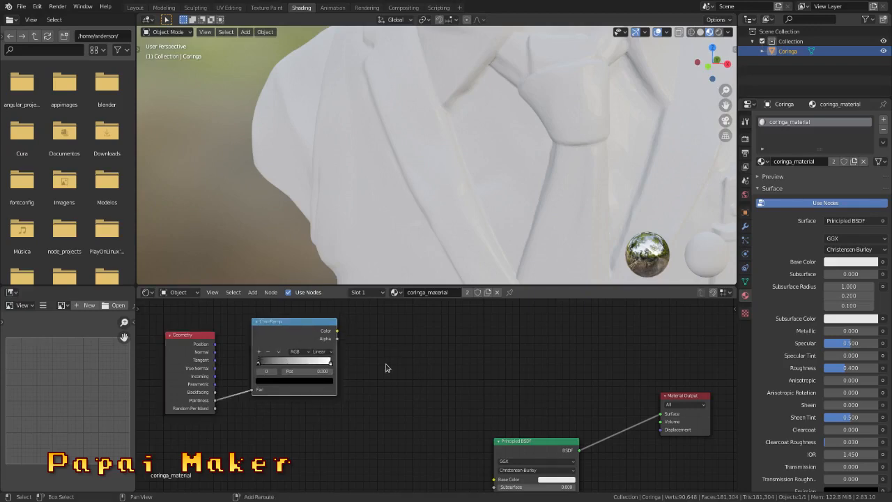
Add a Math node after the ColorRamp and link the ramp's Color output to its first Value input
key("shift+a")
left_click(385, 363)
type("mat")
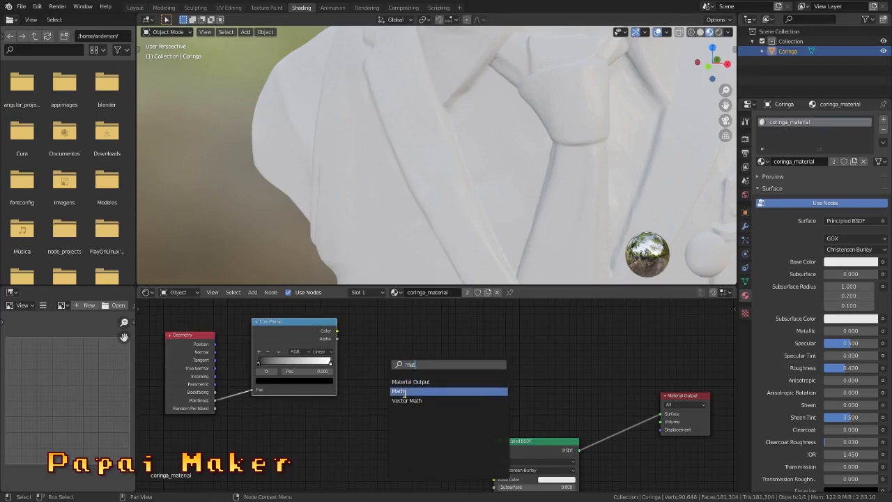
left_click(410, 390)
left_click(420, 351)
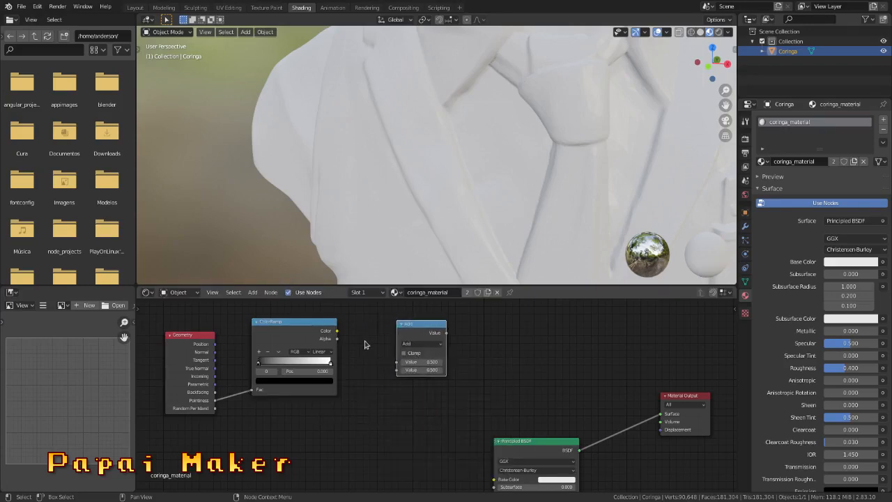
left_click_drag(337, 330, 397, 361)
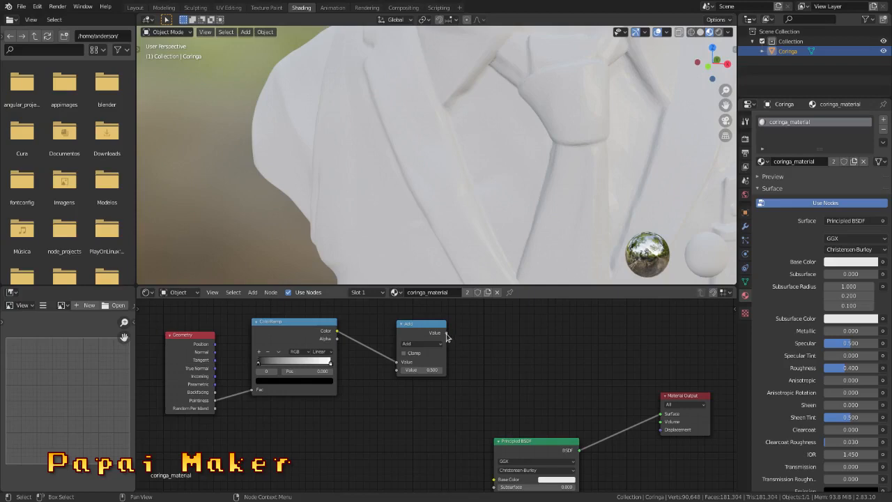
Link the Math node's Value output to the Material Output's Surface input, replacing the Principled BSDF link
left_click_drag(446, 332, 685, 372)
scroll(489, 183, "down", 8)
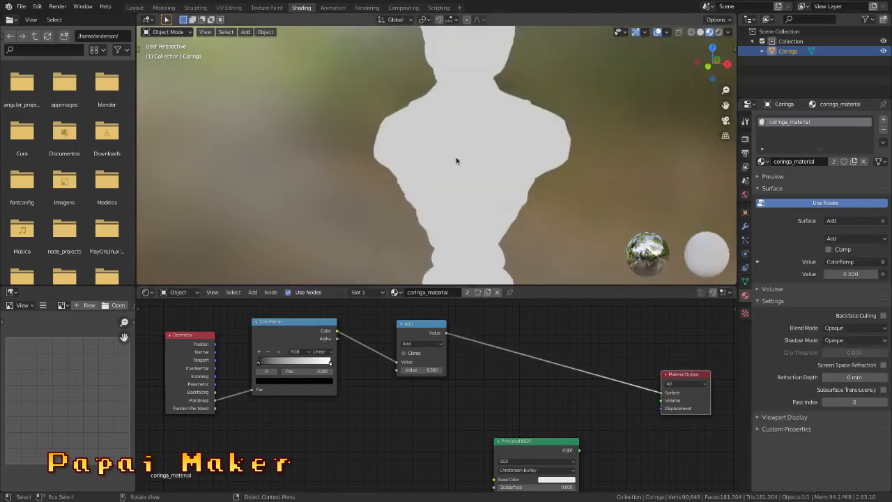
middle_click_drag(475, 174, 449, 170)
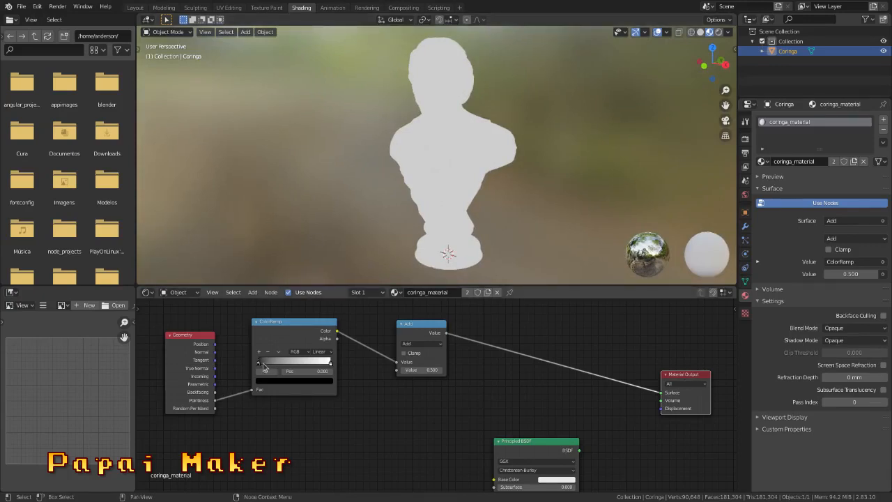
Move the ColorRamp's black and white stops inward, placing the white stop at 0.700
left_click_drag(259, 365, 318, 368)
key("g")
left_click(289, 366)
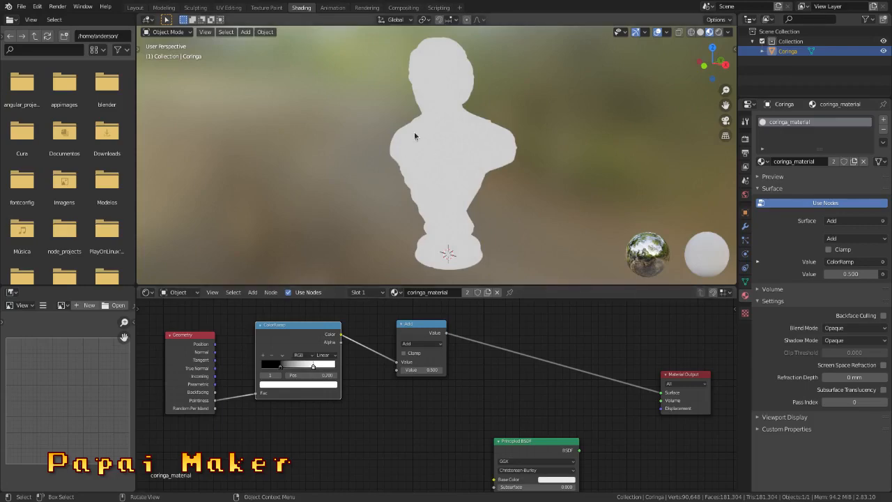
scroll(414, 131, "up", 2)
scroll(393, 182, "up", 2)
mouse_move(393, 181)
middle_mouse_down()
mouse_move(424, 171)
mouse_move(383, 167)
middle_mouse_up()
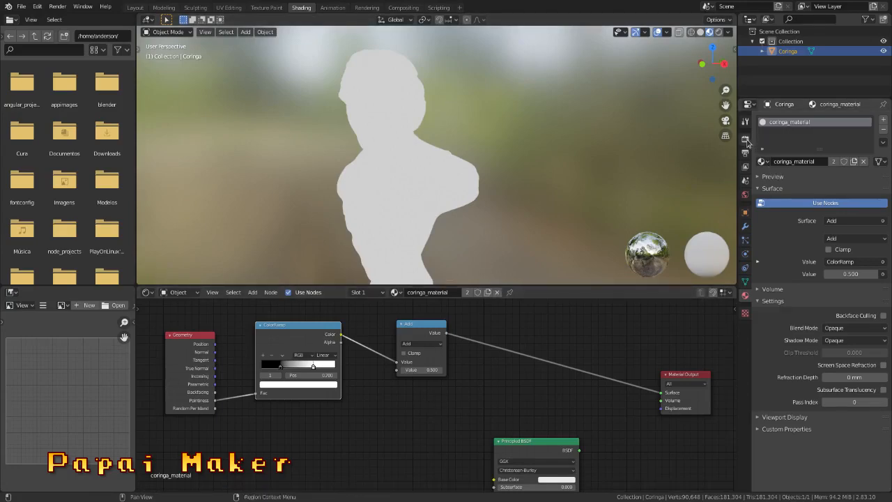
Switch the render engine to Cycles and display the bust in the viewport with Rendered shading
left_click(745, 142)
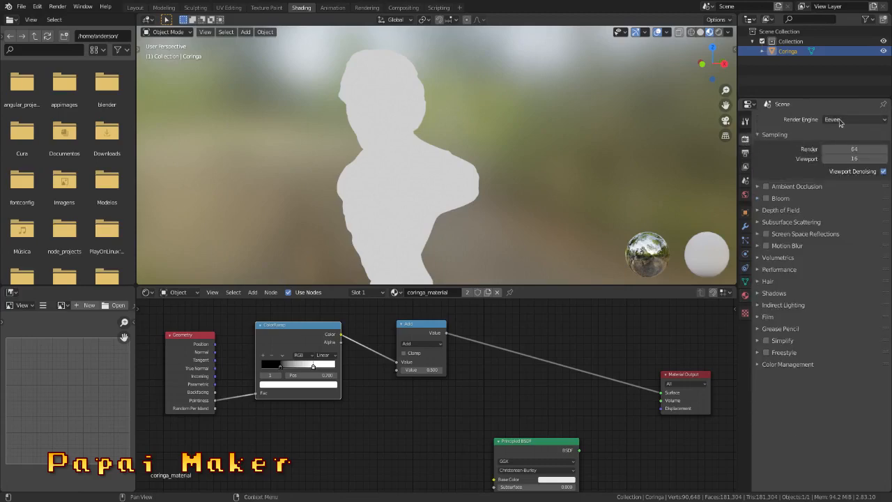
left_click(840, 121)
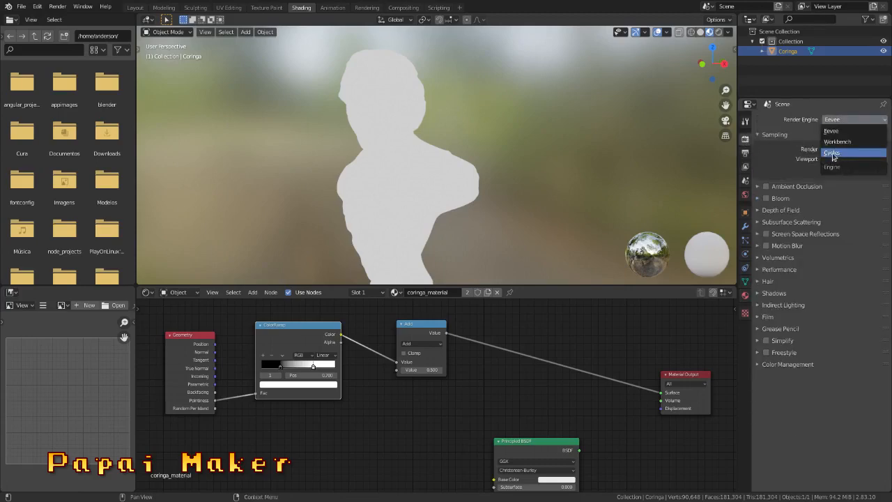
left_click(832, 155)
middle_click_drag(429, 179, 487, 208)
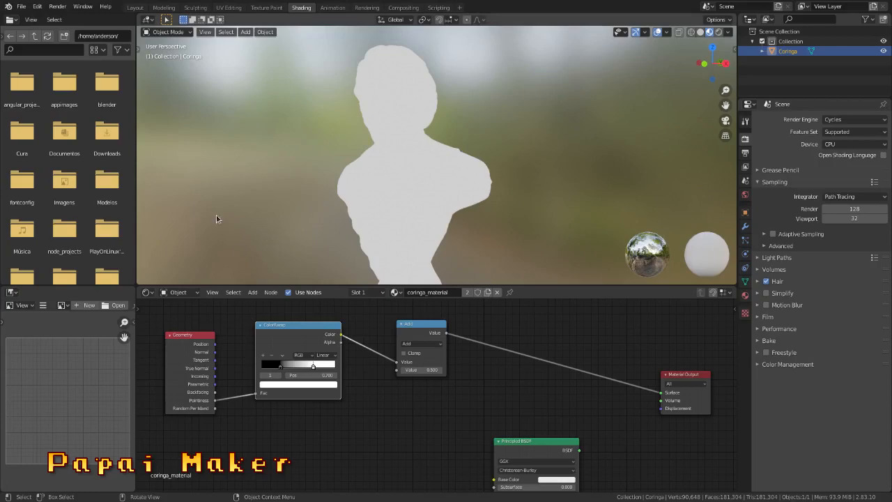
left_click(719, 33)
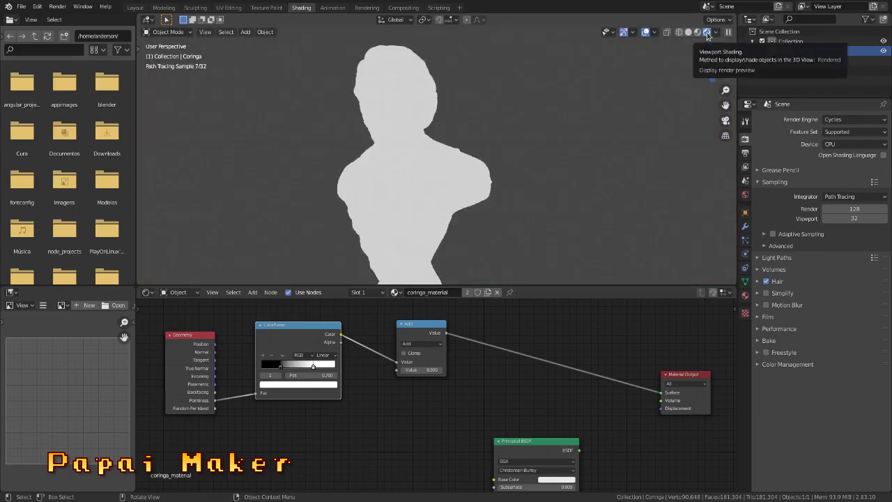
scroll(398, 130, "up", 4)
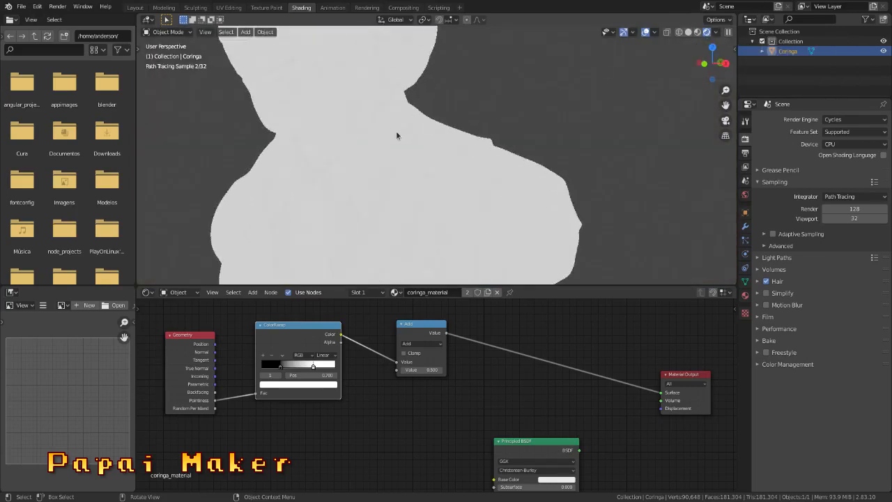
mouse_move(396, 135)
middle_mouse_down()
mouse_move(423, 137)
mouse_move(380, 131)
middle_mouse_up()
scroll(380, 131, "up", 2)
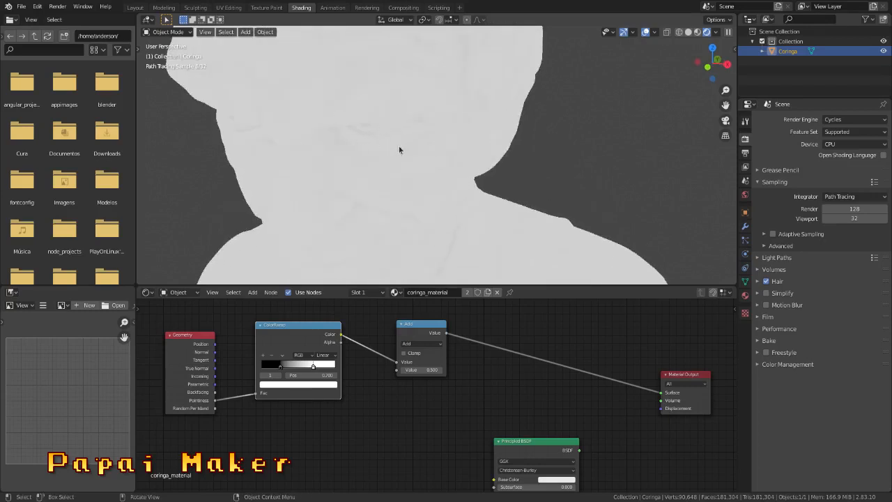
Bring the ColorRamp's two stops close together near the middle, with the white stop at 0.564
middle_click_drag(323, 359, 411, 369)
scroll(411, 370, "up", 4)
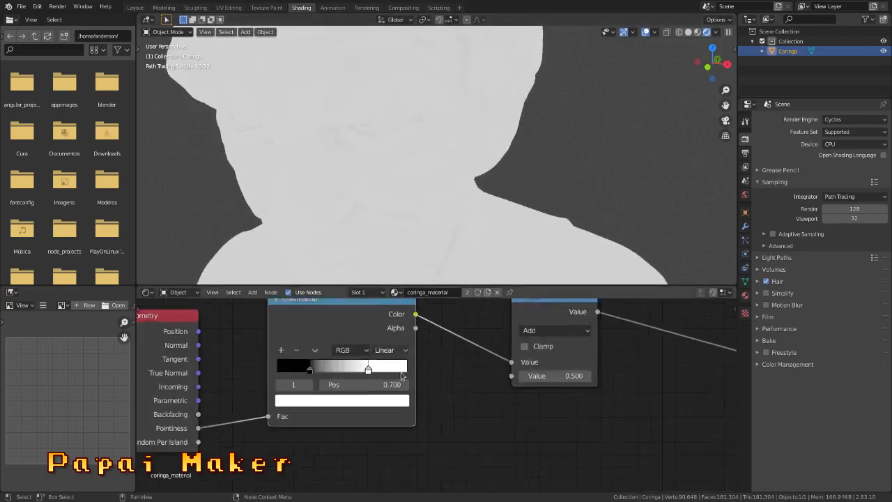
mouse_move(342, 383)
left_mouse_down()
mouse_move(397, 383)
mouse_move(370, 385)
mouse_move(387, 382)
left_mouse_up()
scroll(417, 168, "down", 5)
scroll(436, 189, "up", 8)
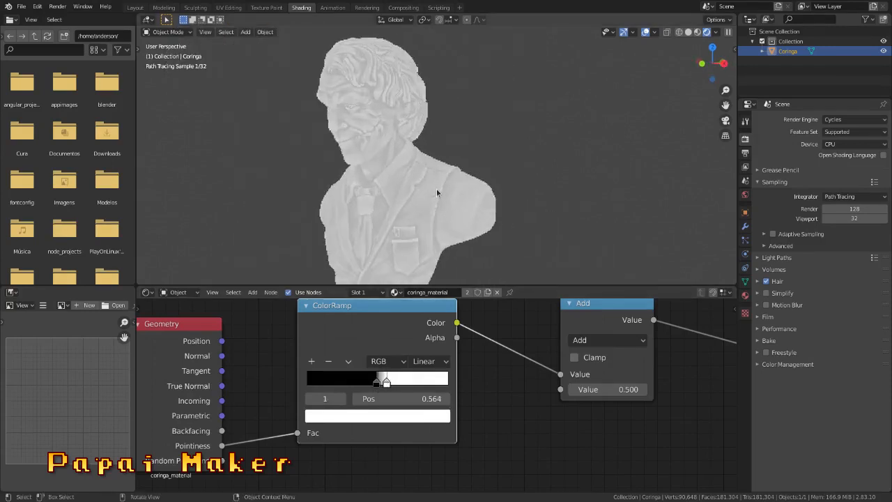
scroll(447, 179, "down", 2)
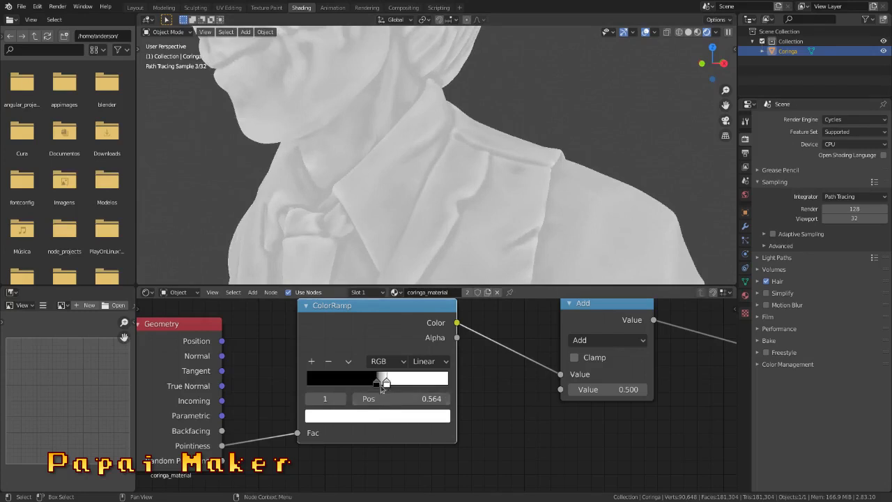
scroll(452, 205, "down", 4)
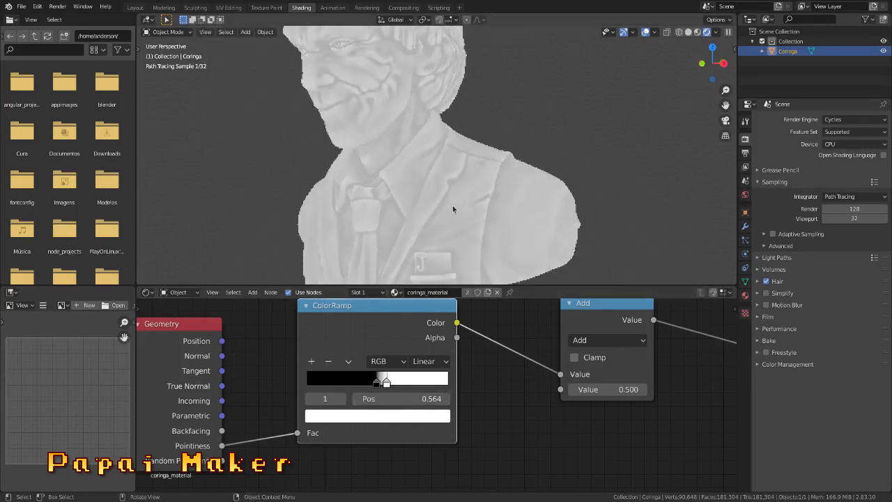
Set the second Value of the Math node to 0.100, keeping the Add operation
left_click(612, 389)
type("2.2")
key("Return")
left_click_drag(613, 390, 612, 390)
scroll(430, 159, "down", 3)
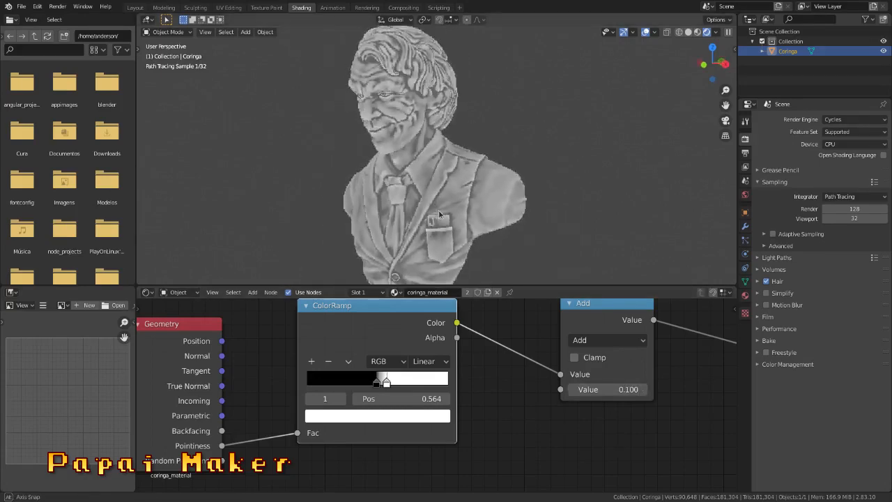
middle_click_drag(426, 119, 454, 149)
scroll(453, 150, "up", 5)
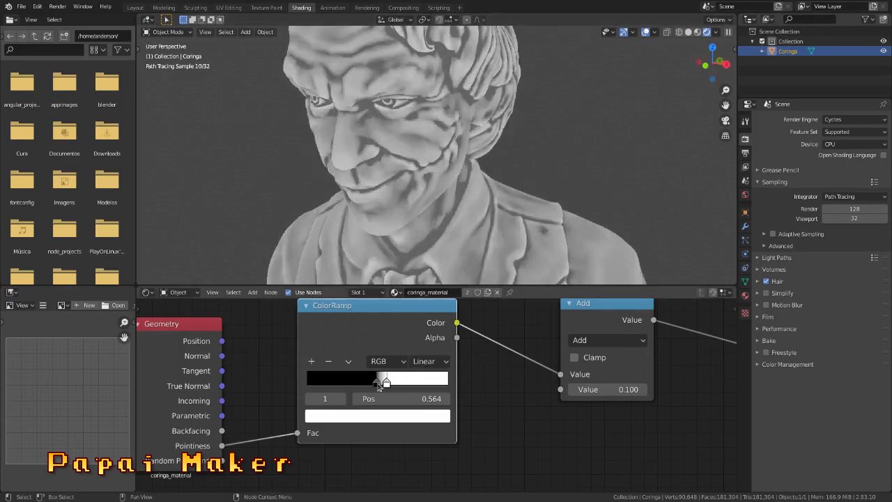
Spread the ramp's stops slightly, with white at 0.568, and add a darker grey stop between them at 0.507
left_click_drag(377, 383, 370, 383)
left_click(389, 385)
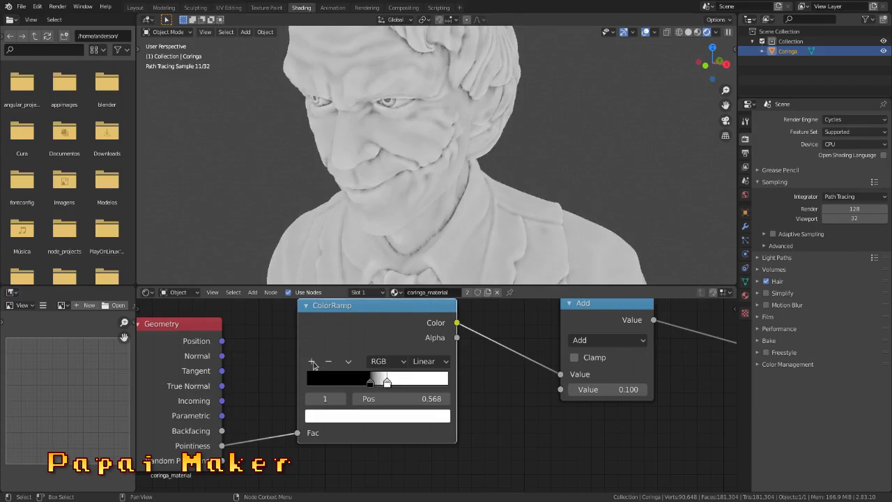
left_click(312, 362)
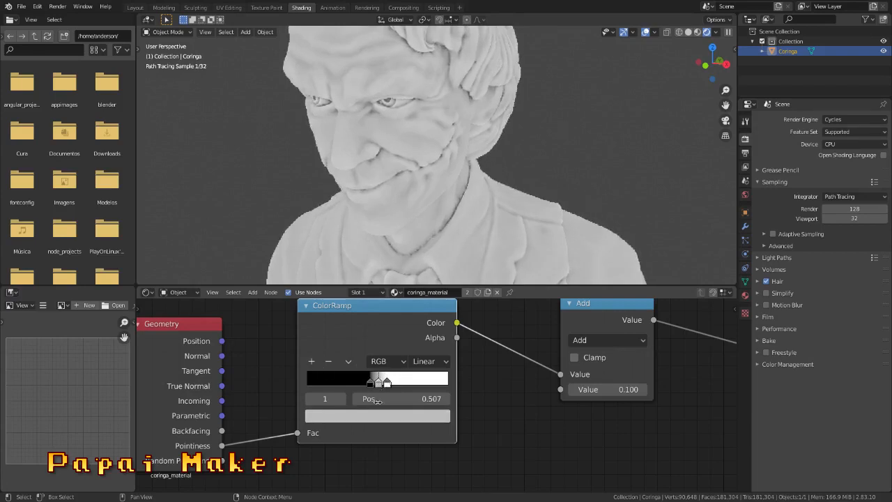
left_click(378, 417)
left_click_drag(423, 254, 419, 276)
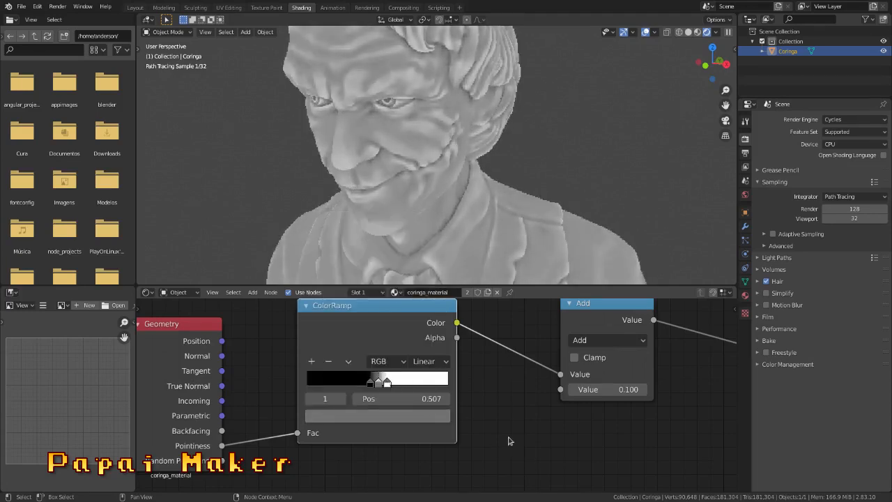
Tighten the ColorRamp's stops around the grey one, placing the white stop at 0.523
scroll(448, 389, "up", 3)
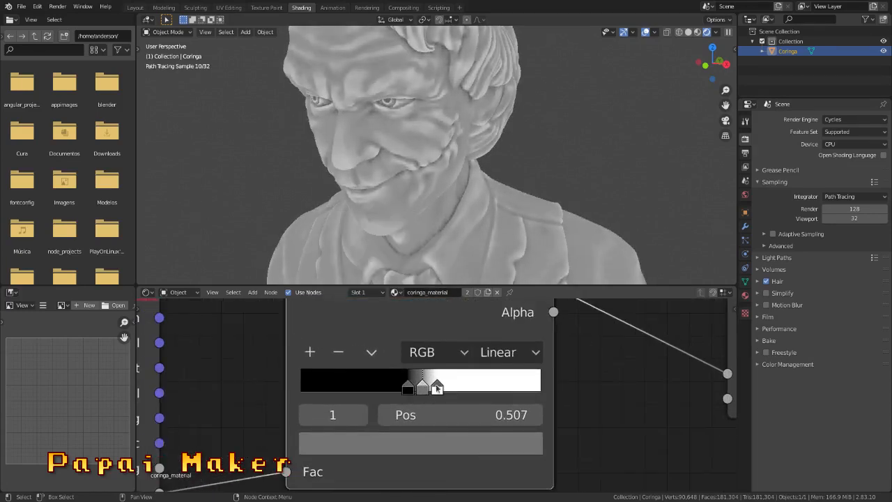
mouse_move(407, 388)
left_mouse_down()
mouse_move(436, 389)
mouse_move(426, 392)
left_mouse_up()
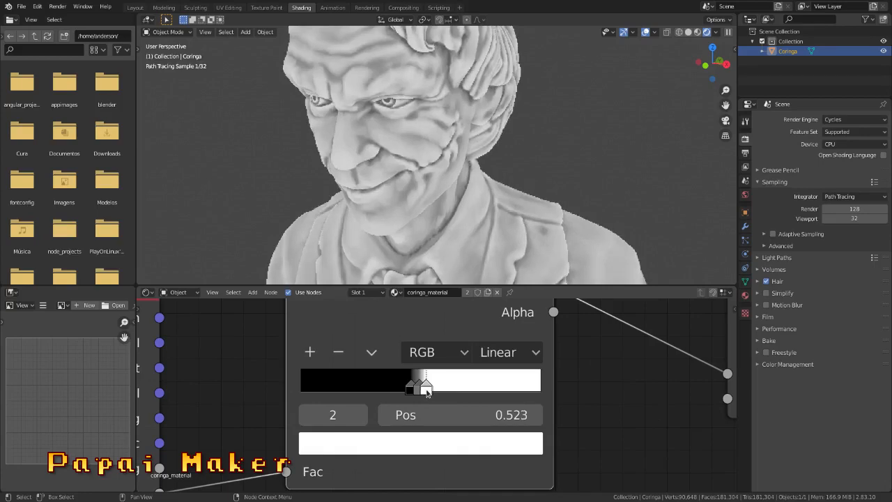
scroll(425, 186, "down", 7)
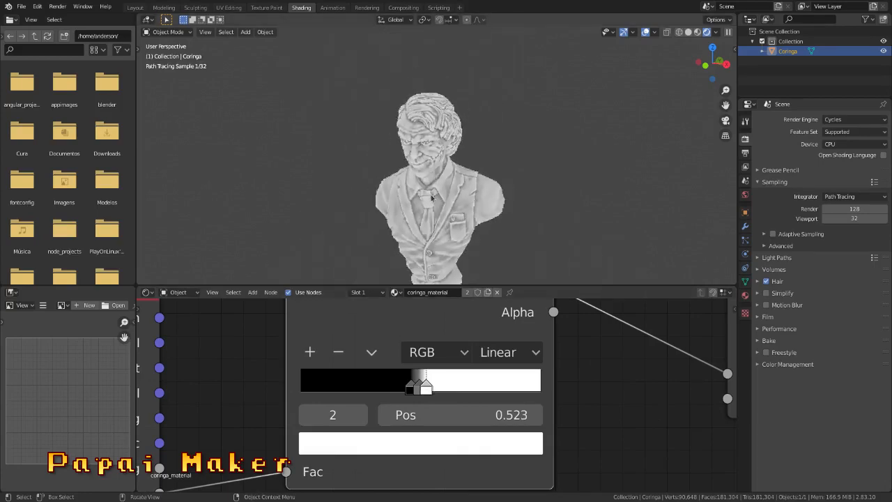
middle_click_drag(447, 199, 424, 187)
scroll(424, 187, "up", 4)
scroll(423, 187, "up", 2)
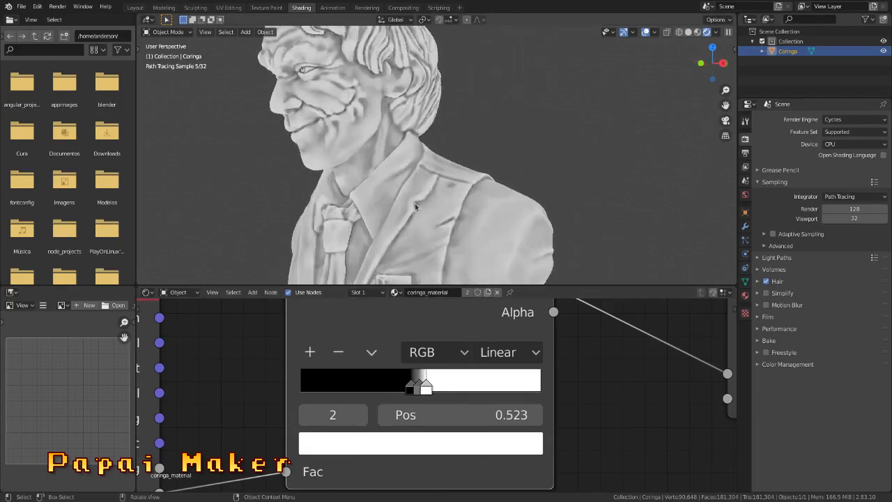
middle_click_drag(402, 224, 426, 179)
scroll(432, 179, "up", 4)
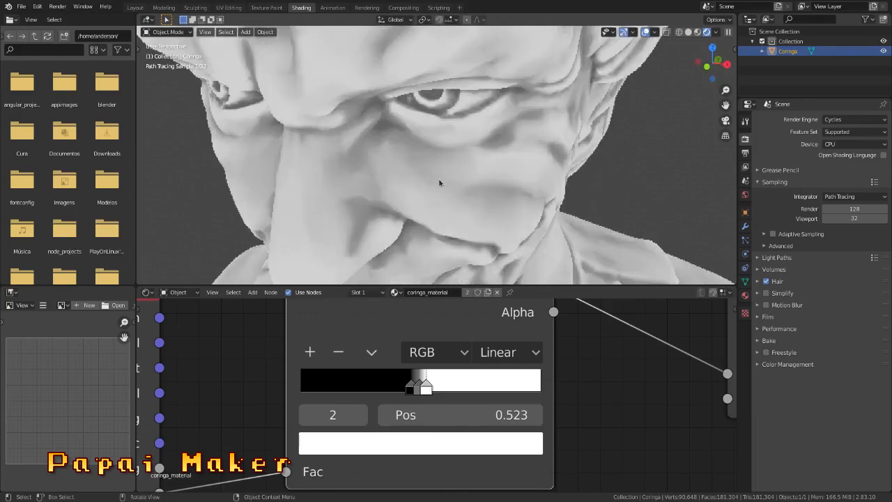
scroll(454, 214, "down", 5)
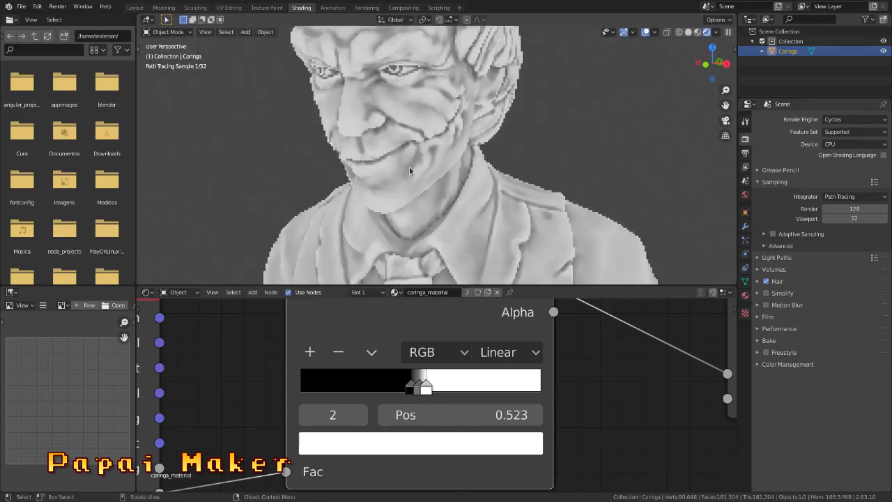
Move the ColorRamp's black stop to 0.468, closer to the grey and white stops
middle_click_drag(408, 166, 408, 193)
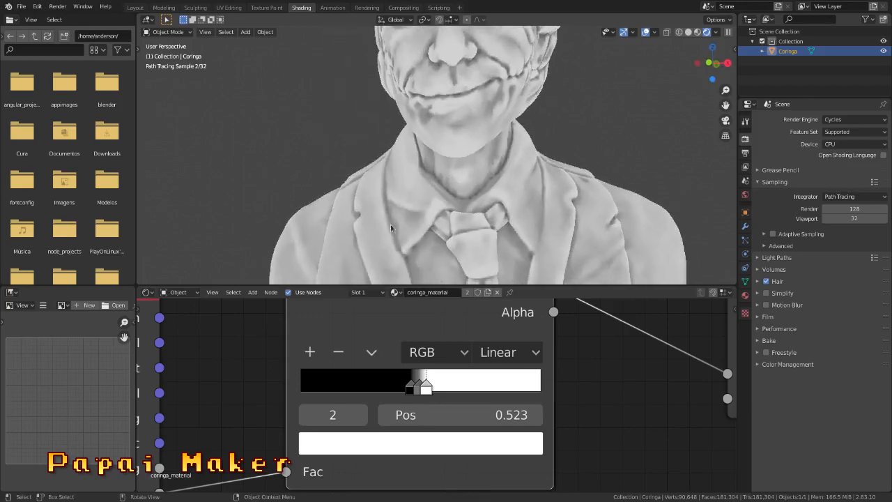
scroll(510, 203, "down", 5)
middle_click_drag(510, 204, 478, 207)
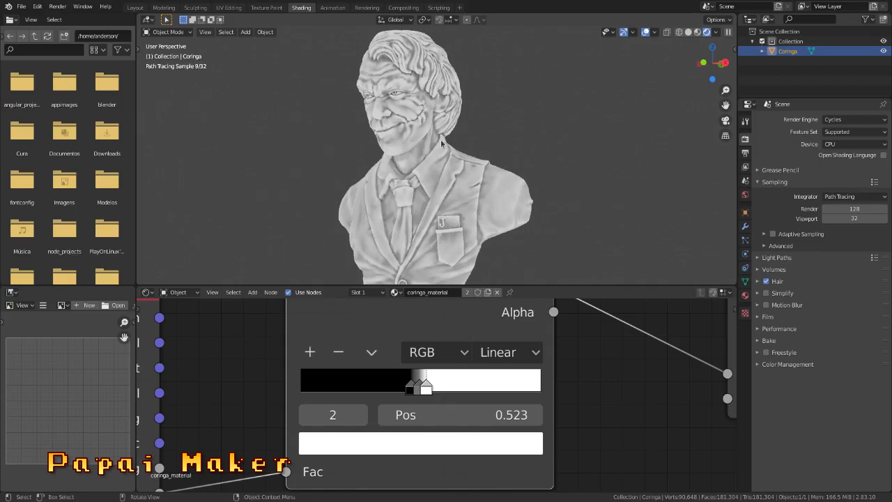
scroll(466, 141, "up", 2)
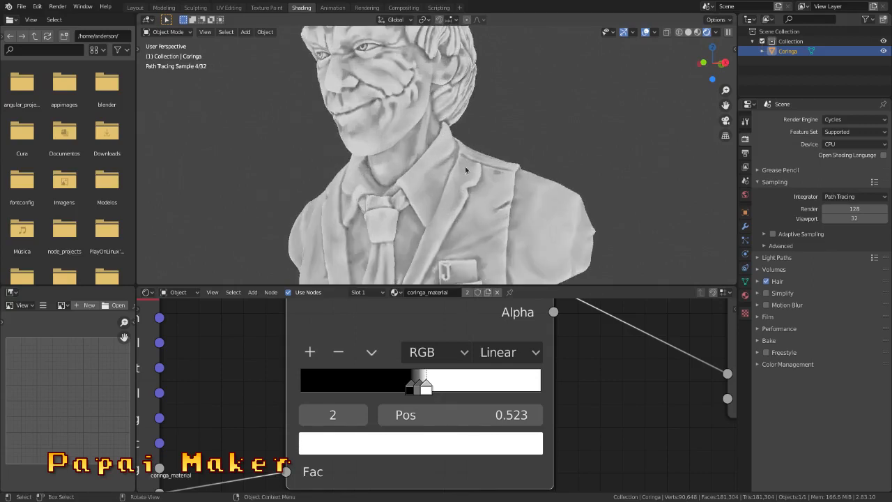
scroll(474, 186, "up", 3)
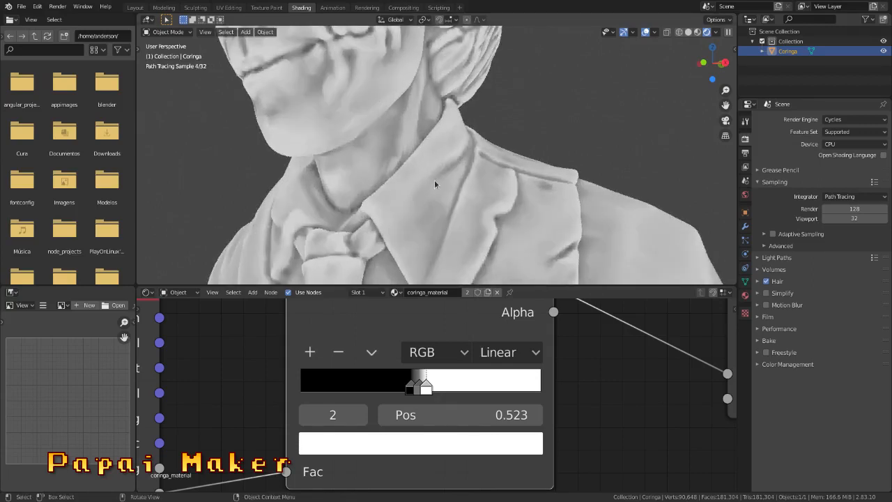
middle_click_drag(434, 180, 423, 135)
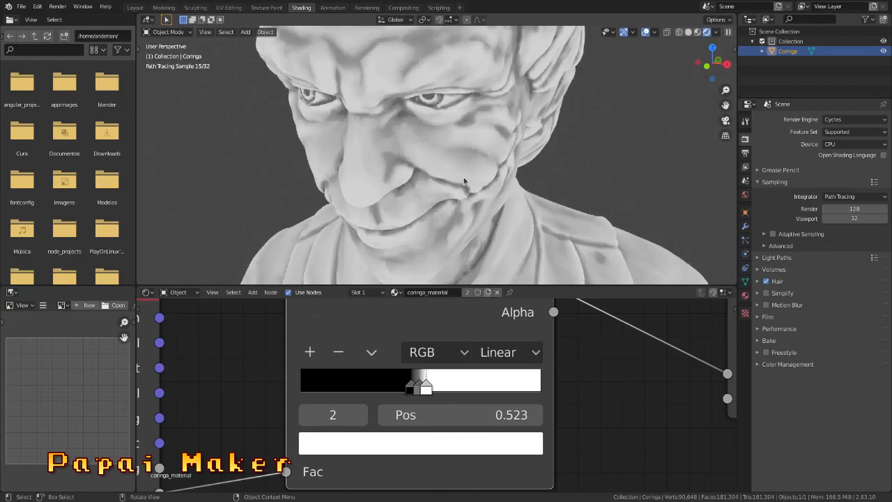
mouse_move(410, 392)
left_mouse_down()
mouse_move(427, 393)
mouse_move(411, 389)
left_mouse_up()
left_click(420, 387)
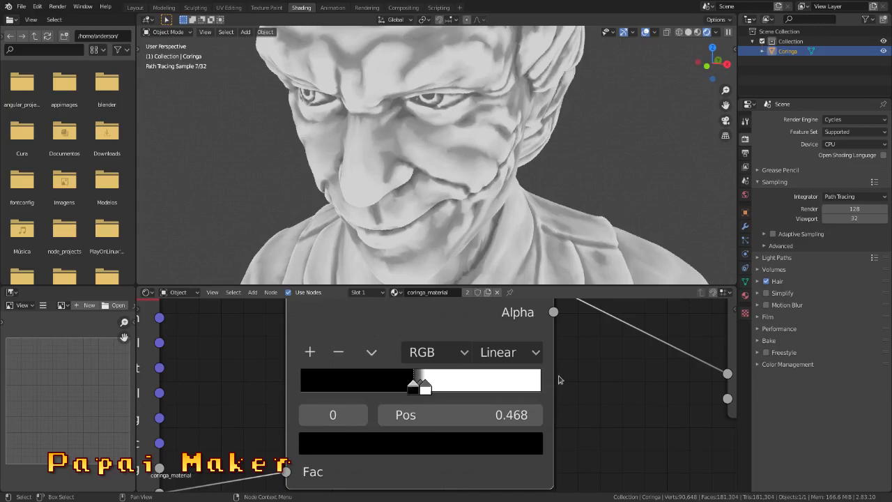
Set the Math node's second Value to 0.000 and inspect the creases on the bust
scroll(561, 379, "down", 3)
middle_click_drag(621, 382, 428, 390)
mouse_move(580, 402)
left_mouse_down()
mouse_move(529, 402)
mouse_move(583, 402)
left_mouse_up()
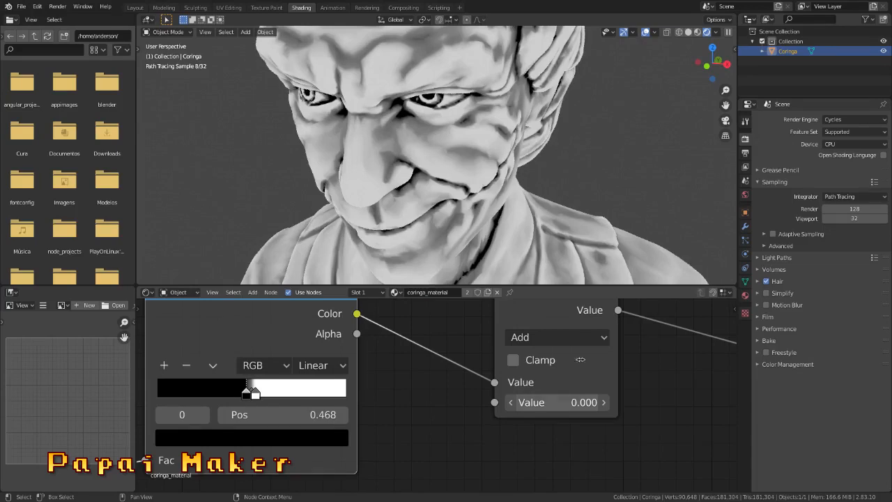
scroll(560, 240, "down", 8)
left_click(509, 405)
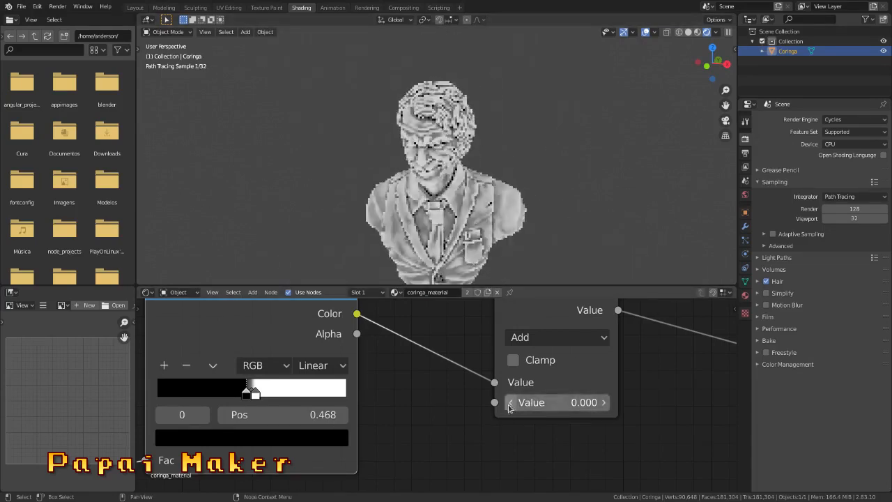
scroll(381, 163, "up", 8)
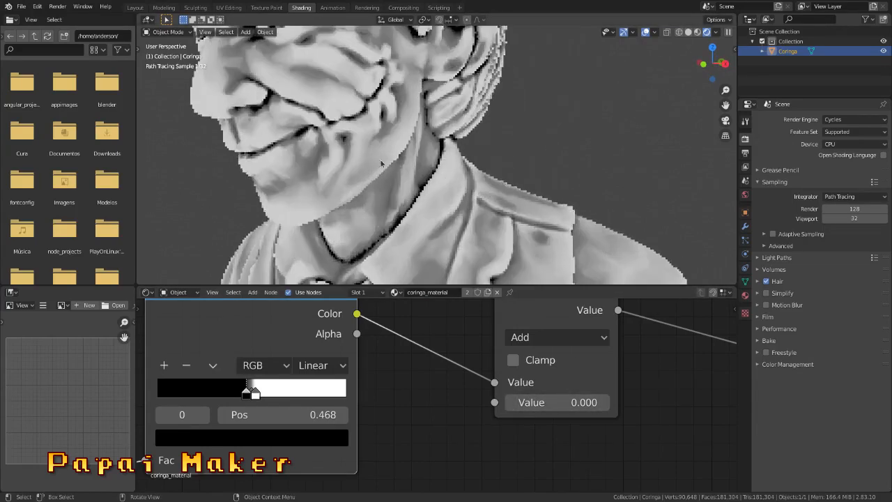
middle_click_drag(381, 163, 435, 223, "shift")
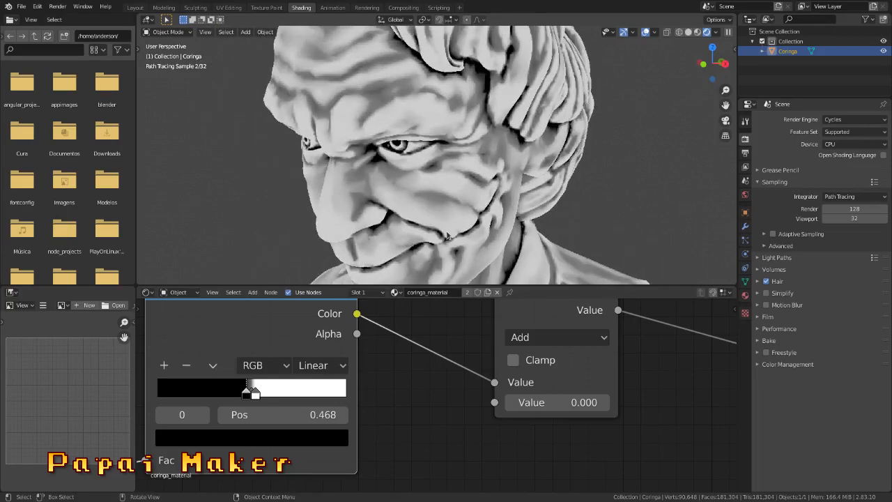
Set the second Value of the Math node to 0.050 and check the whole bust
left_click(604, 402)
left_click(576, 402)
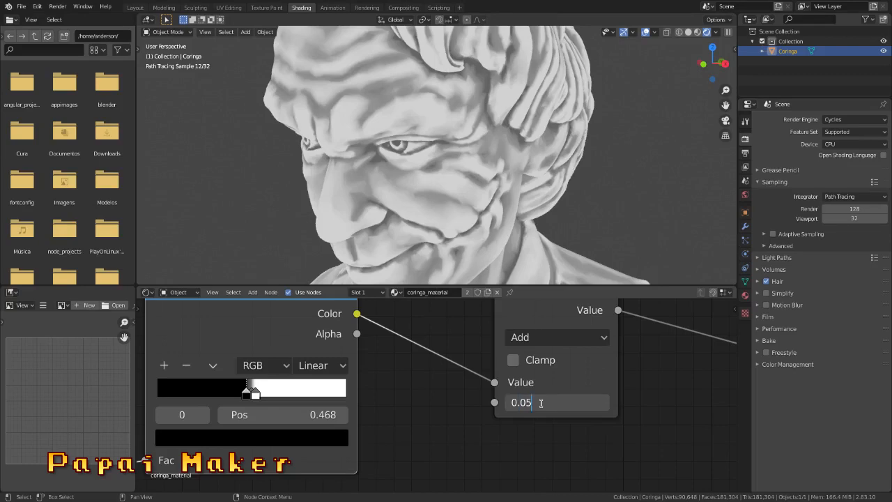
key("Return")
scroll(469, 210, "down", 5)
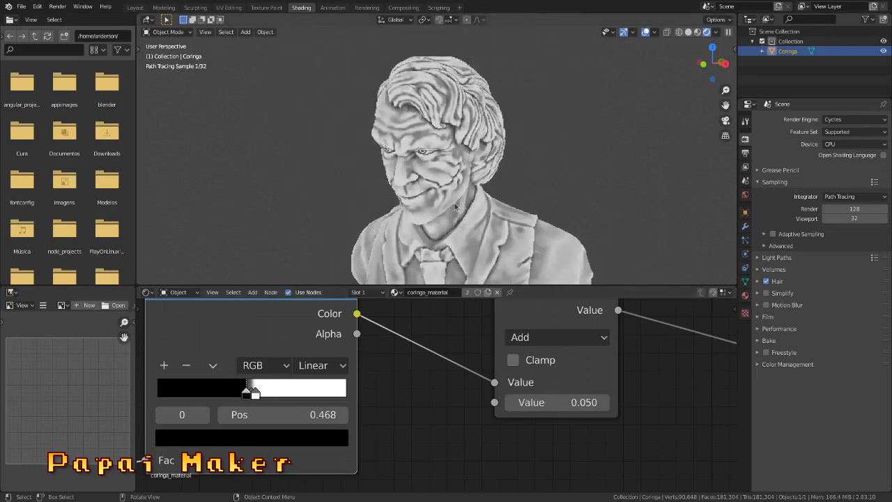
middle_click_drag(455, 207, 482, 208)
scroll(268, 379, "up", 2)
Readjust the ColorRamp's stops to sharpen the creases, placing the white stop at 0.509
middle_click_drag(274, 395, 500, 361)
scroll(376, 393, "up", 1)
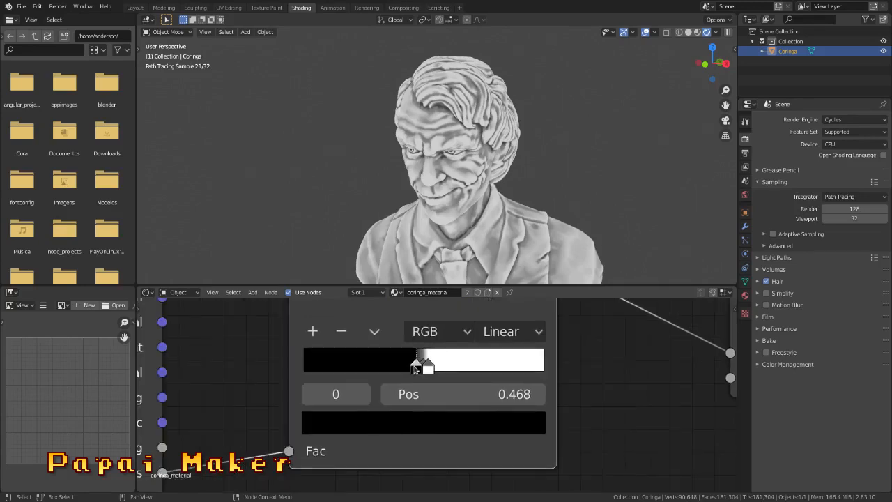
mouse_move(430, 372)
left_mouse_down("ctrl")
mouse_move(422, 369)
mouse_move(430, 370)
left_mouse_up("ctrl")
left_click(413, 371)
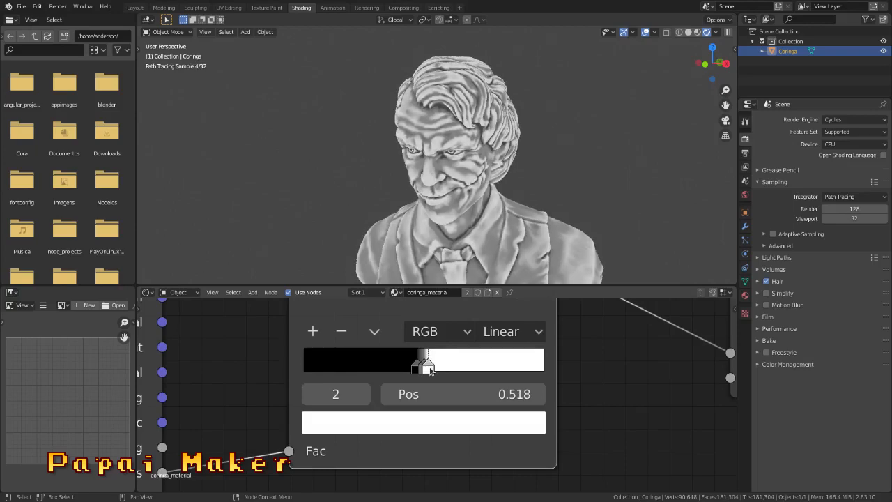
scroll(486, 254, "up", 7)
middle_click_drag(486, 250, 509, 200)
scroll(470, 238, "down", 8)
scroll(510, 199, "up", 6)
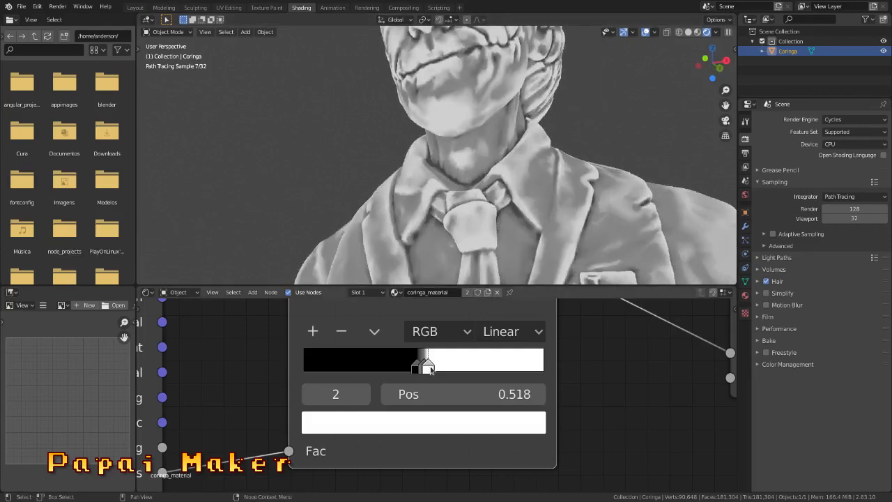
left_click_drag(430, 370, 428, 369)
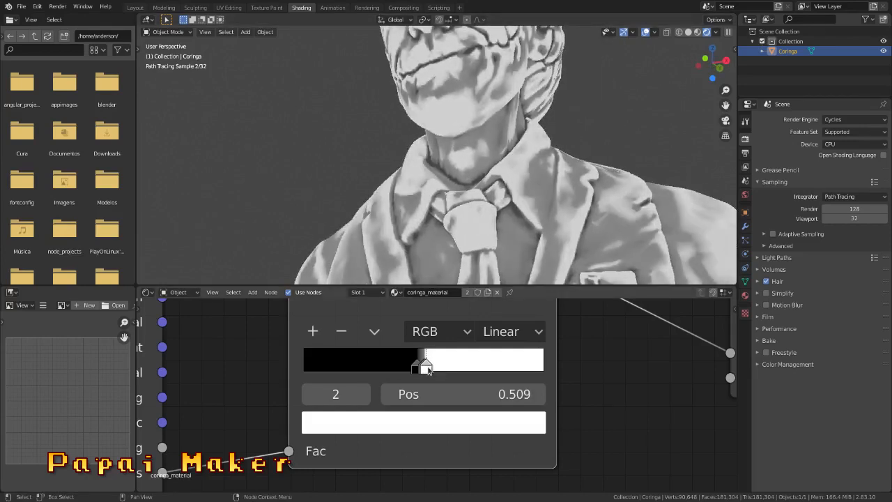
scroll(496, 225, "down", 6)
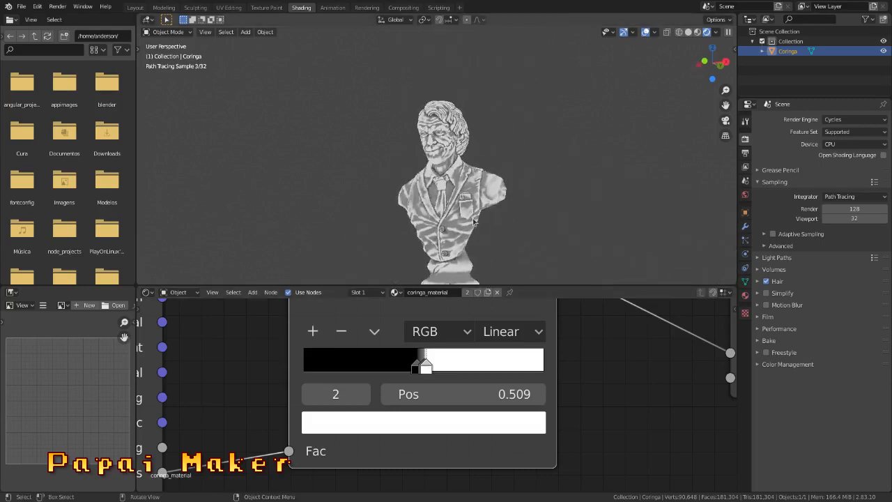
scroll(461, 241, "up", 7)
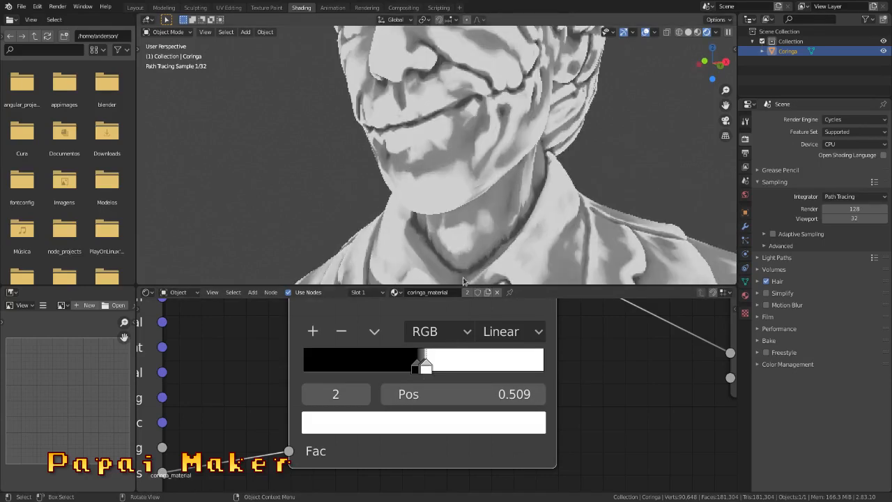
Change the ColorRamp's interpolation to B-Spline and check the result on the bust
left_click(488, 340)
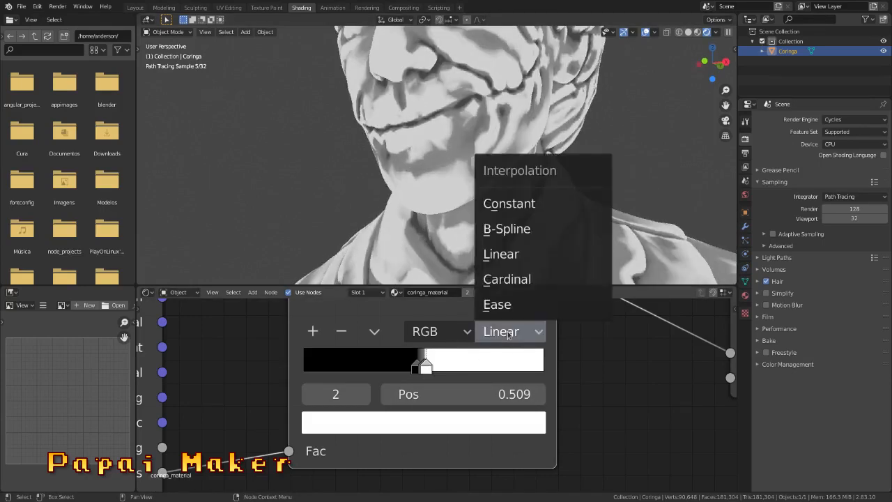
left_click(517, 233)
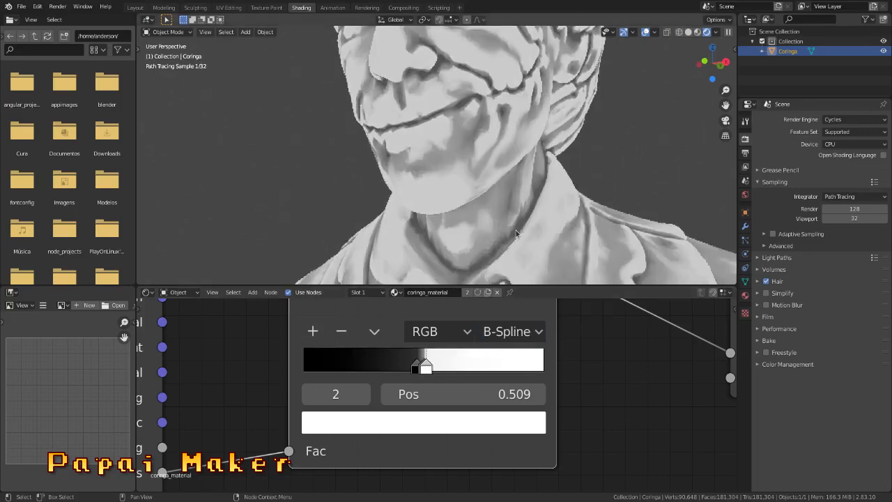
scroll(446, 181, "down", 5)
scroll(446, 181, "up", 5)
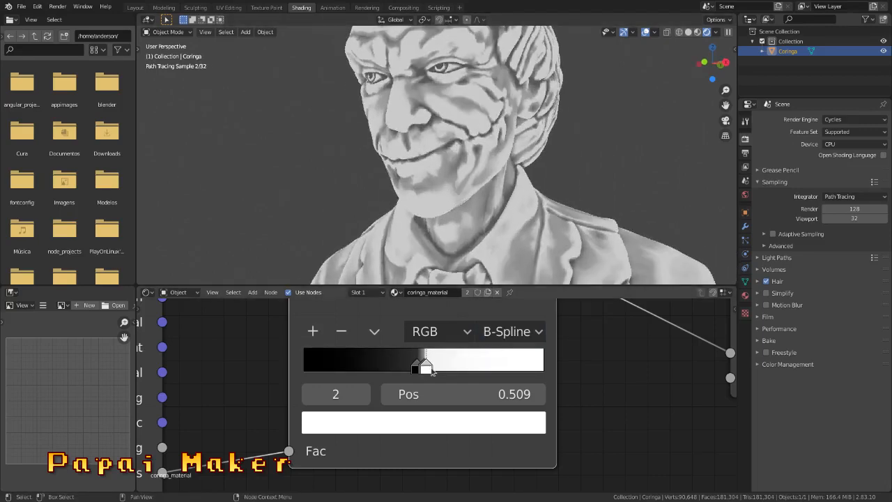
Rebalance the ColorRamp's black and white stops near the middle and place the grey stop at 0.498
left_click_drag(426, 370, 423, 368)
left_click_drag(432, 371, 427, 373)
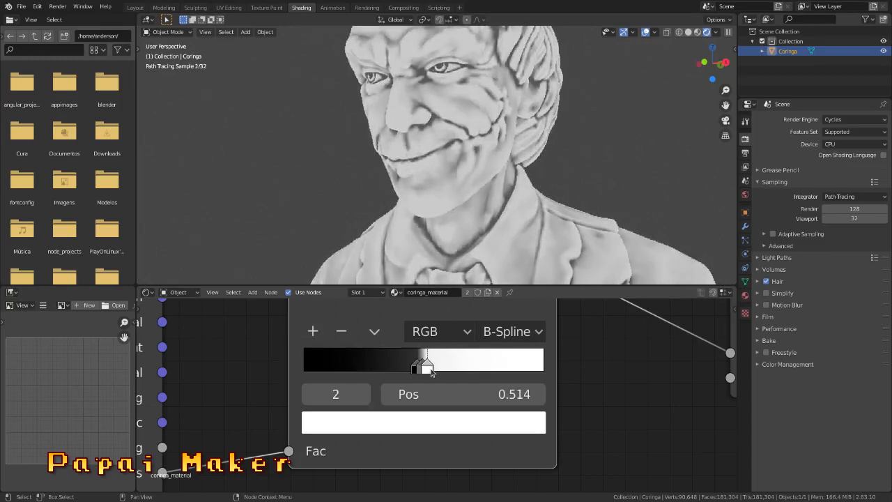
left_click(415, 369)
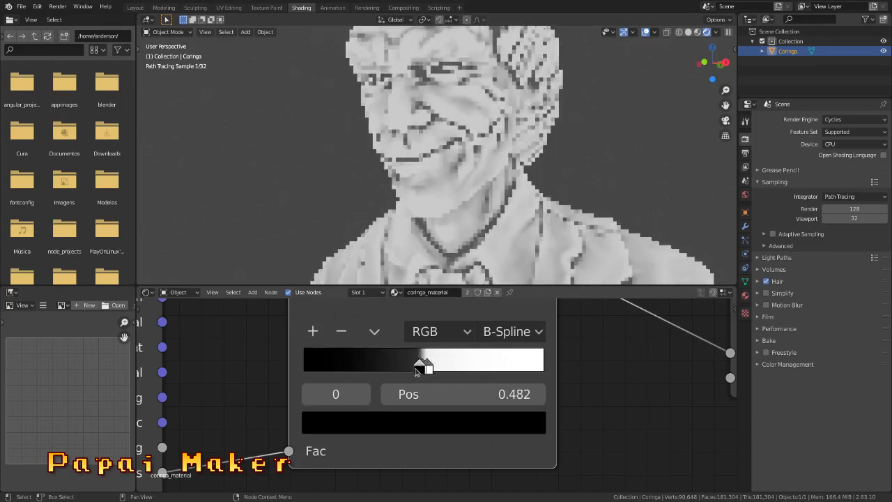
left_click_drag(414, 370, 423, 372)
Move the ColorRamp's grey stop to 0.507 and review the bust from the front
scroll(488, 182, "down", 6)
middle_click_drag(489, 182, 524, 185)
scroll(493, 195, "up", 10)
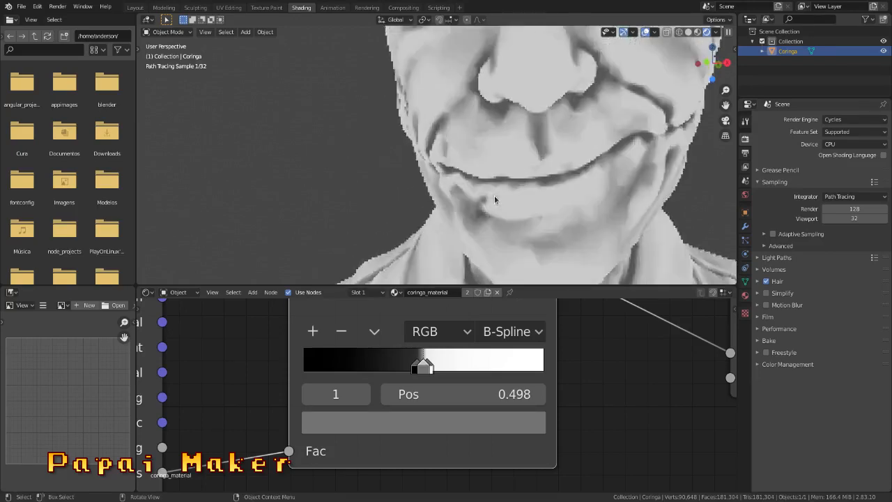
scroll(476, 188, "down", 3)
middle_click_drag(598, 243, 544, 243)
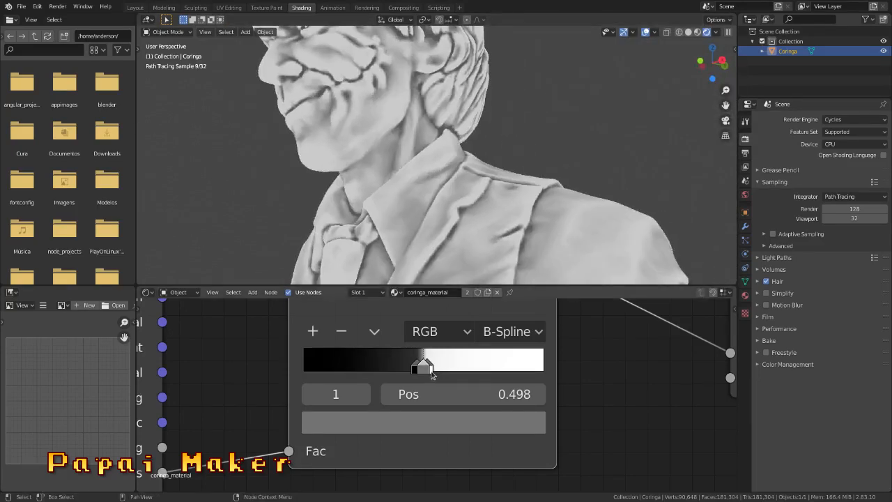
mouse_move(431, 374)
left_mouse_down()
mouse_move(419, 370)
mouse_move(426, 367)
left_mouse_up()
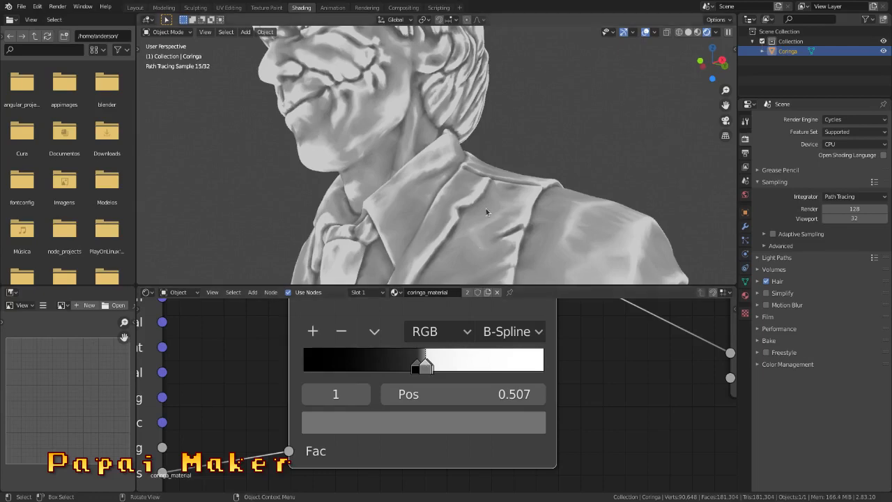
scroll(487, 210, "down", 6)
middle_click_drag(486, 210, 469, 179)
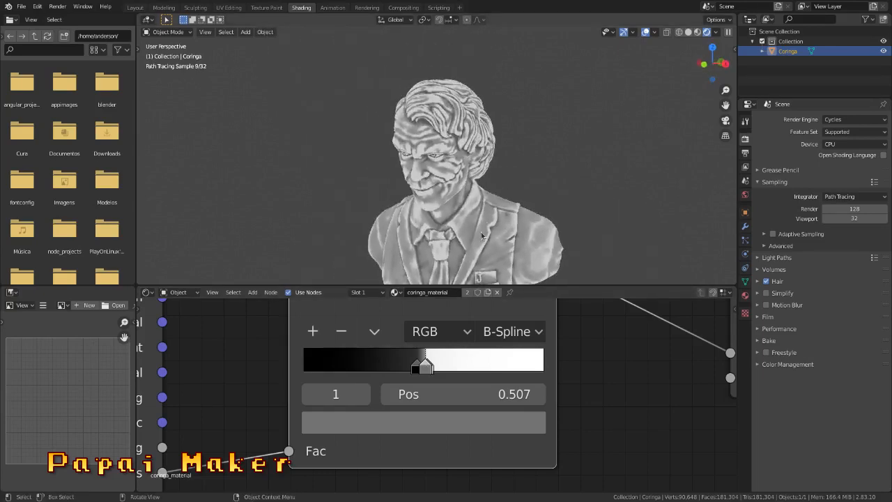
mouse_move(482, 235)
middle_mouse_down()
mouse_move(490, 242)
mouse_move(471, 230)
mouse_move(495, 203)
mouse_move(478, 202)
mouse_move(500, 213)
mouse_move(478, 149)
middle_mouse_up()
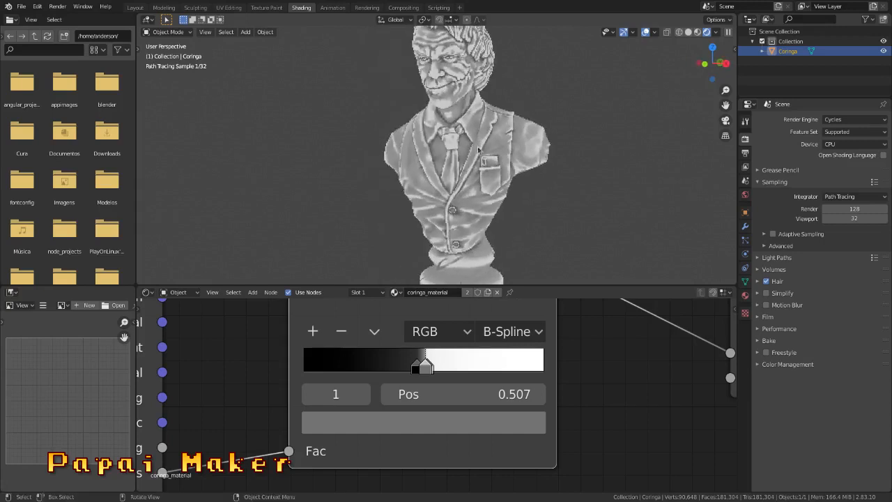
Add an Image Texture node in the empty area below the Geometry and ColorRamp nodes
scroll(594, 416, "down", 7)
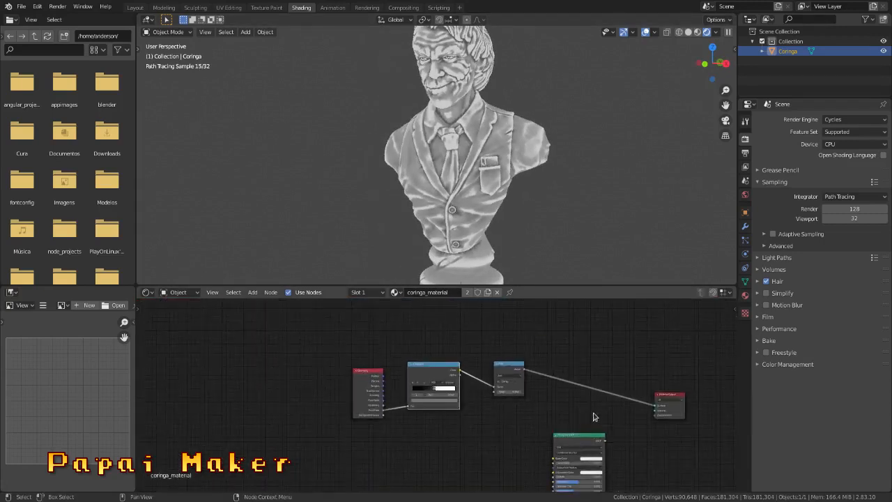
middle_click_drag(594, 417, 484, 393)
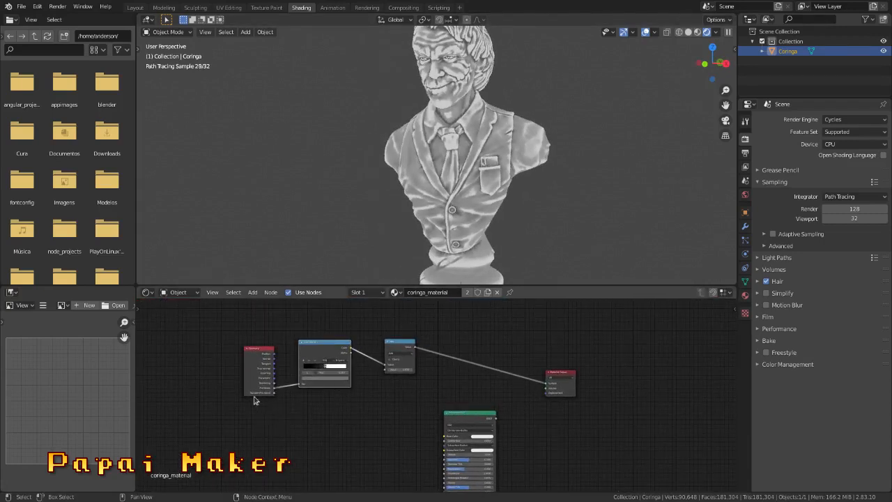
middle_click_drag(440, 367, 455, 406)
middle_click_drag(411, 366, 407, 315)
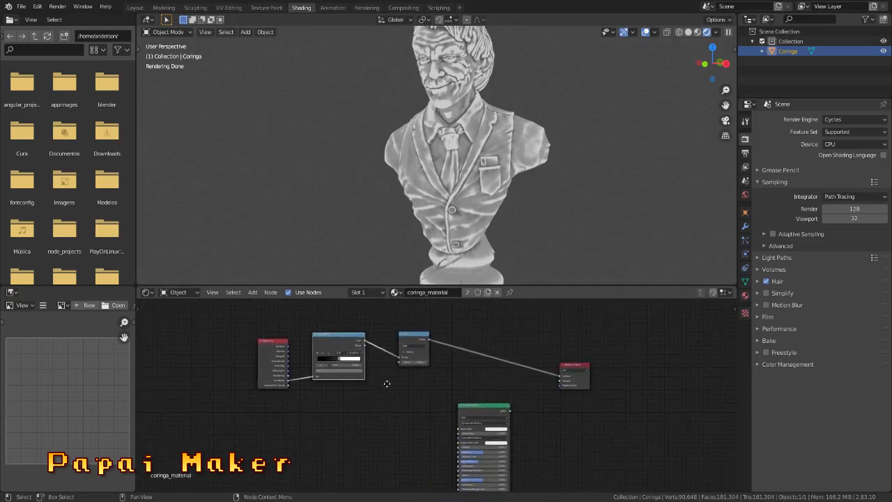
middle_click_drag(386, 383, 397, 347)
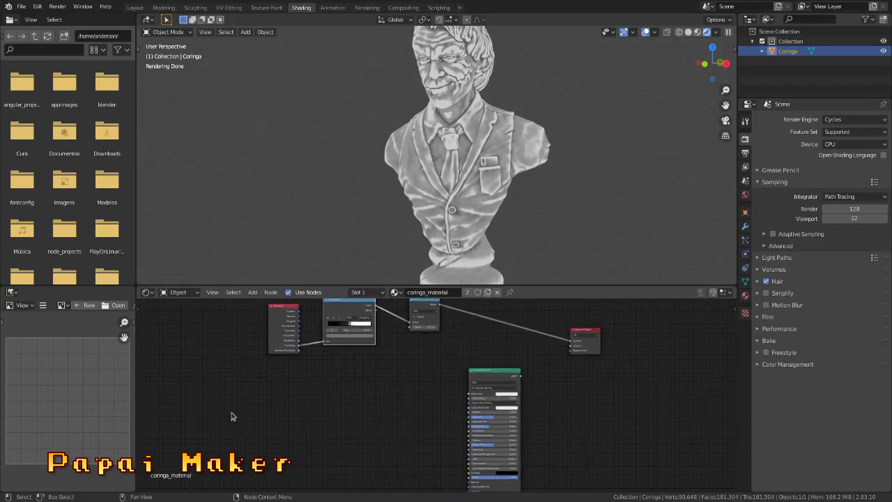
key("shift+a")
mouse_move(232, 416)
mouse_move(221, 433)
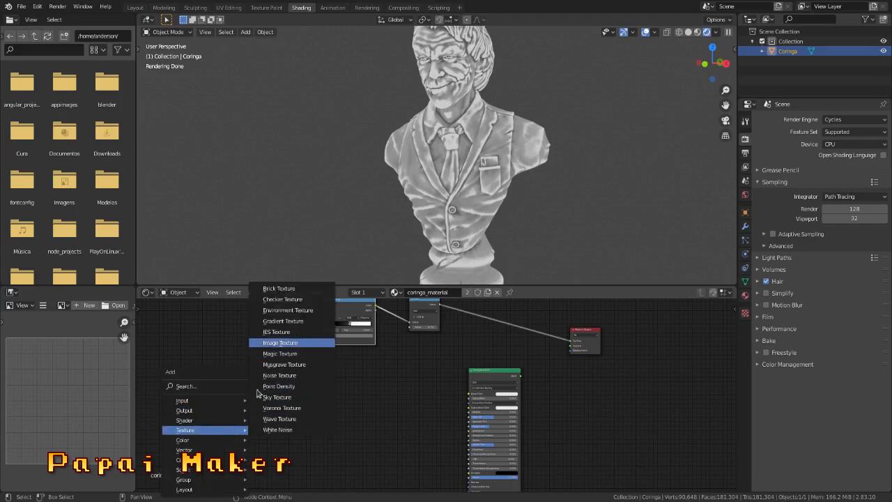
left_click(280, 343)
left_click(279, 416)
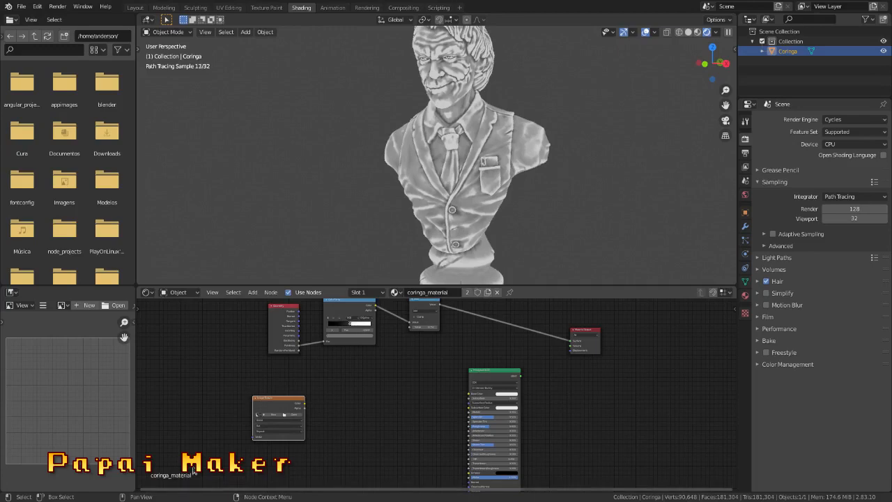
Create a new 2048 × 2048 px image named coringa_texture in the Image Texture node
left_click(275, 415)
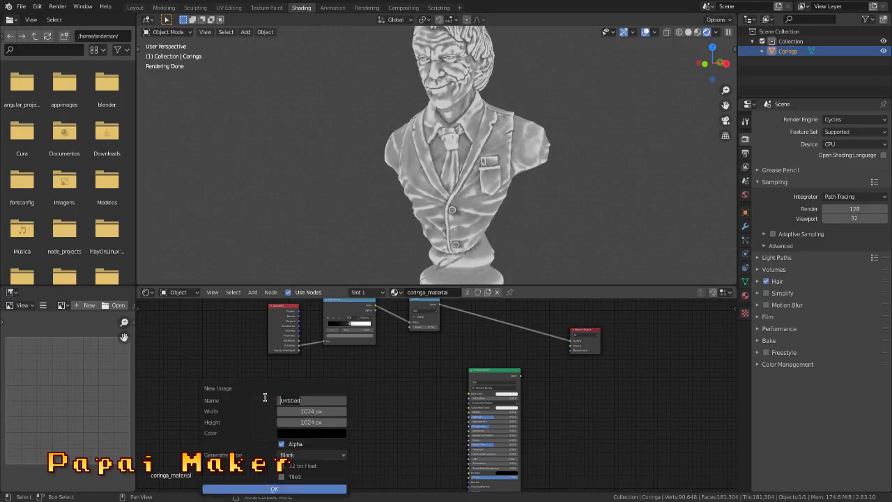
type("coringa_textur")
key("Return")
left_click(306, 411)
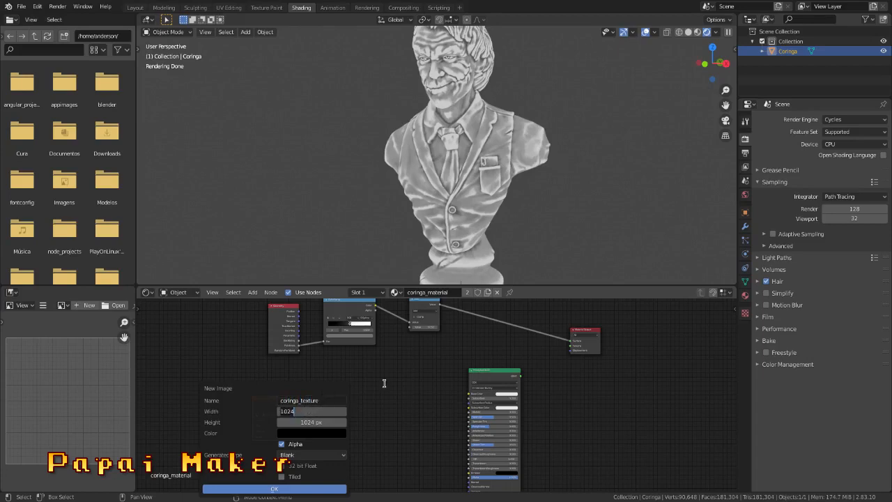
type("2048")
key("Tab")
type("20")
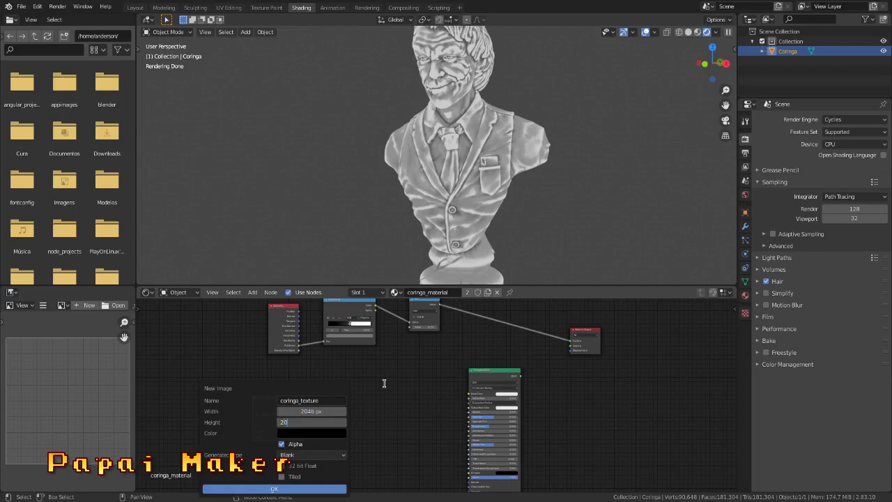
key("Return")
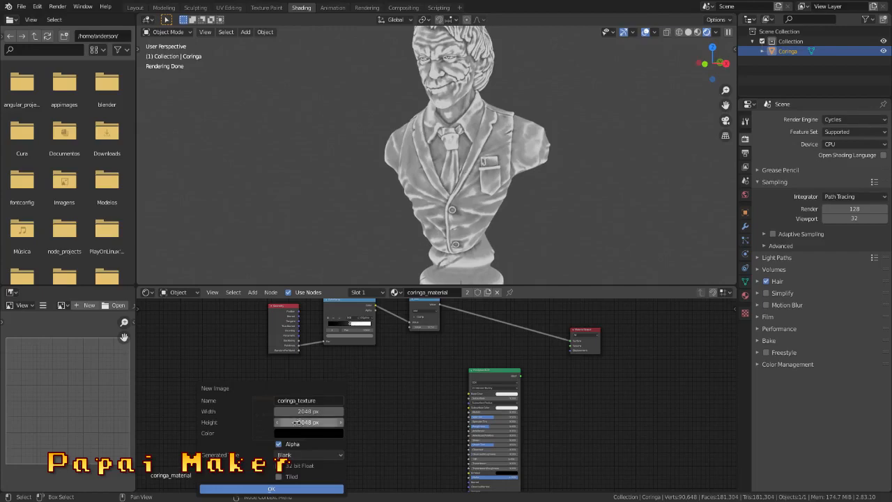
left_click(261, 488)
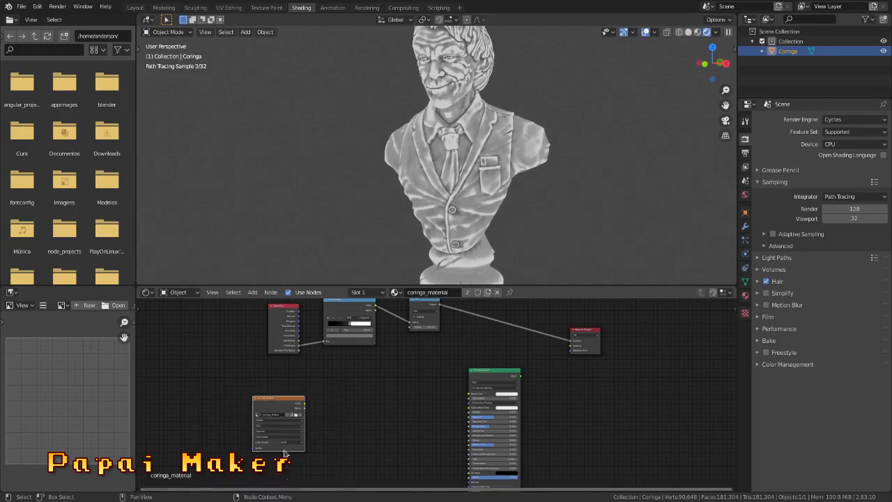
Move the coringa_texture image node slightly farther away from the Principled BSDF node
scroll(264, 404, "up", 5)
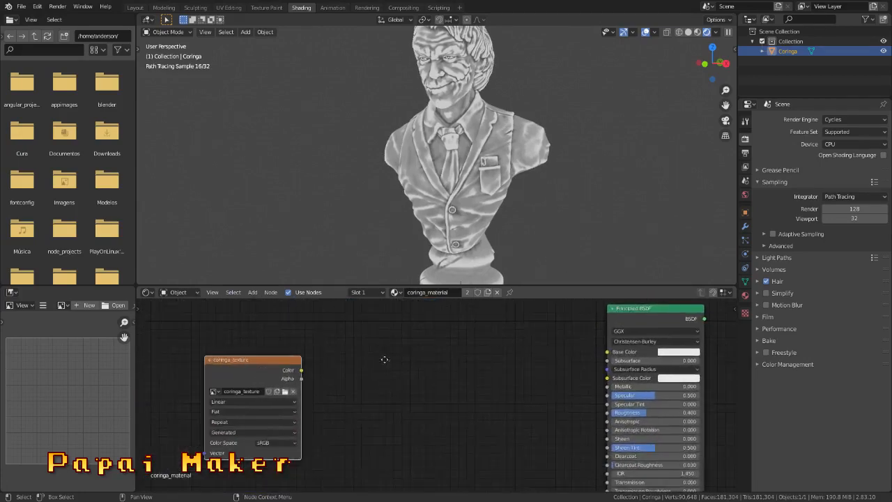
scroll(345, 387, "down", 6)
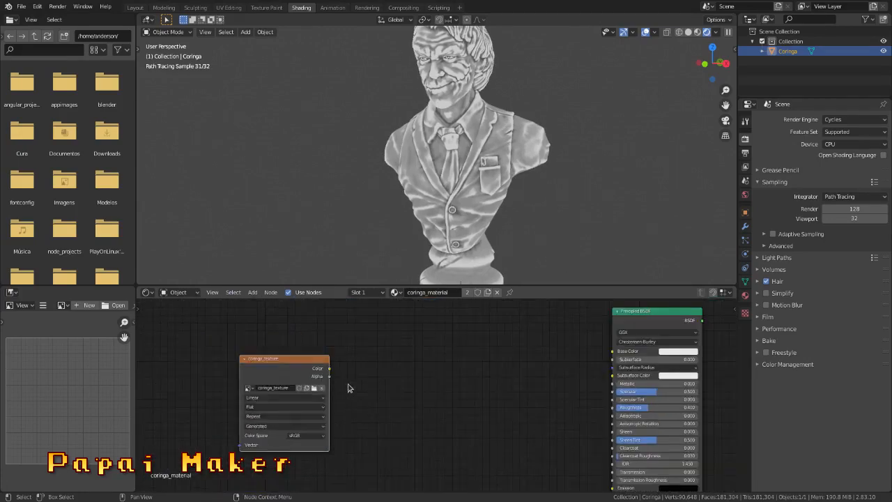
scroll(435, 380, "up", 2)
middle_click_drag(435, 380, 340, 401)
mouse_move(251, 402)
left_mouse_down()
mouse_move(230, 390)
mouse_move(235, 402)
left_mouse_up()
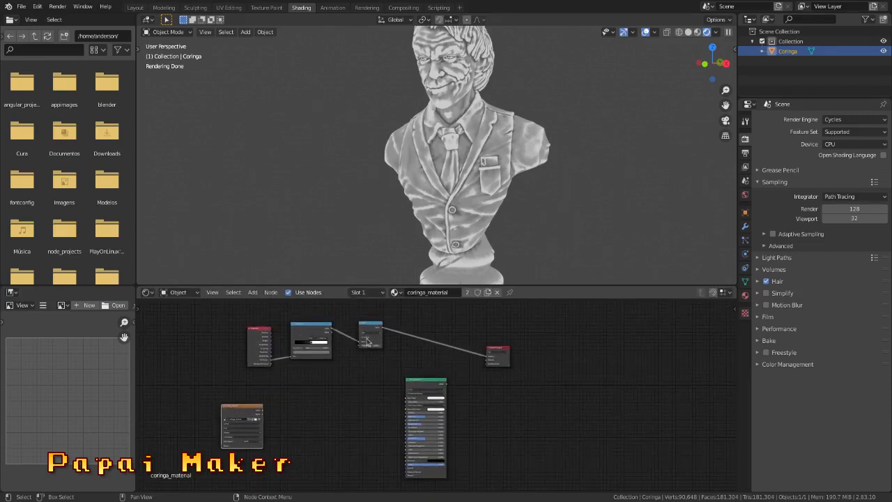
Examine the node chain from Geometry through ColorRamp and Add to Material Output, and its effect on the bust's vest and shoulder
scroll(510, 360, "up", 5)
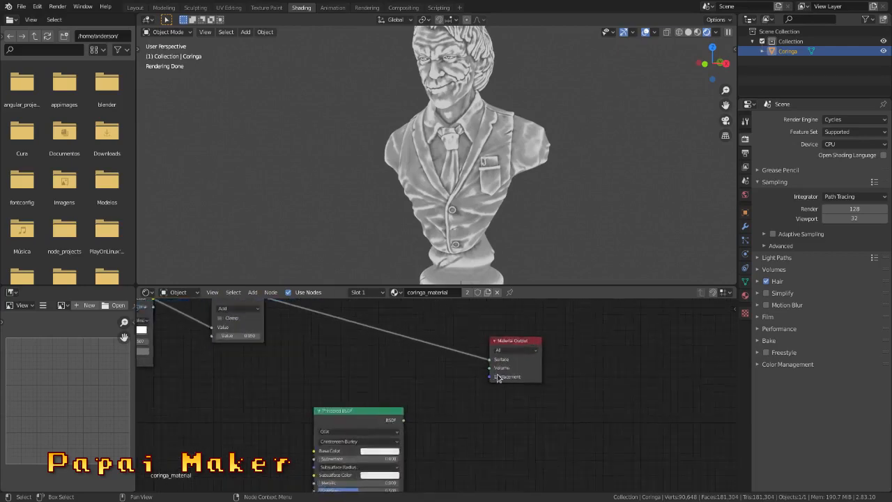
scroll(285, 346, "down", 5)
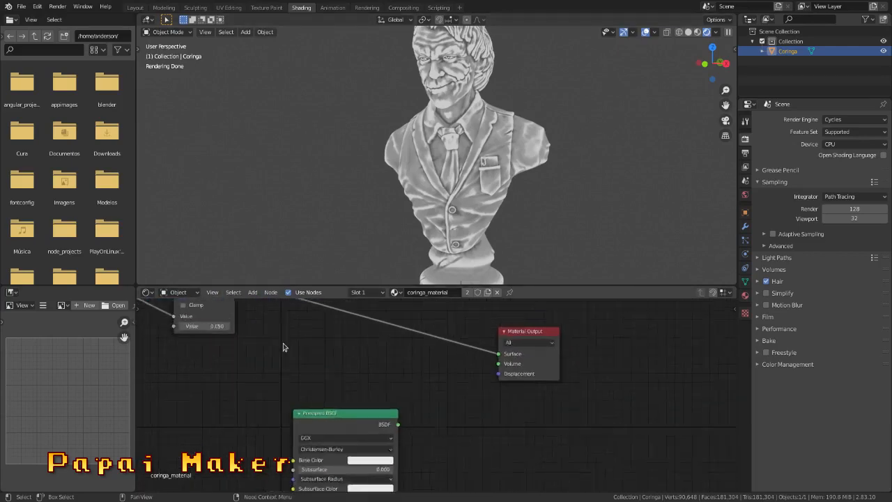
middle_click_drag(342, 373, 479, 427)
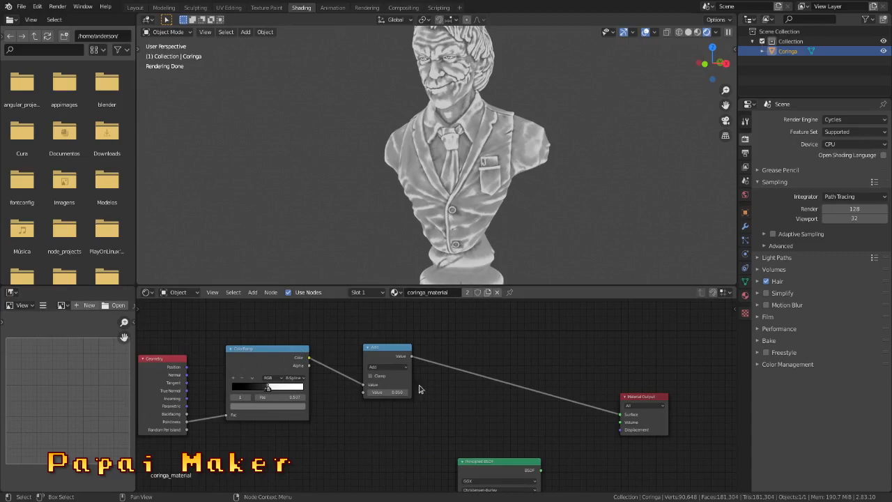
scroll(499, 158, "up", 3)
middle_click_drag(499, 157, 469, 155)
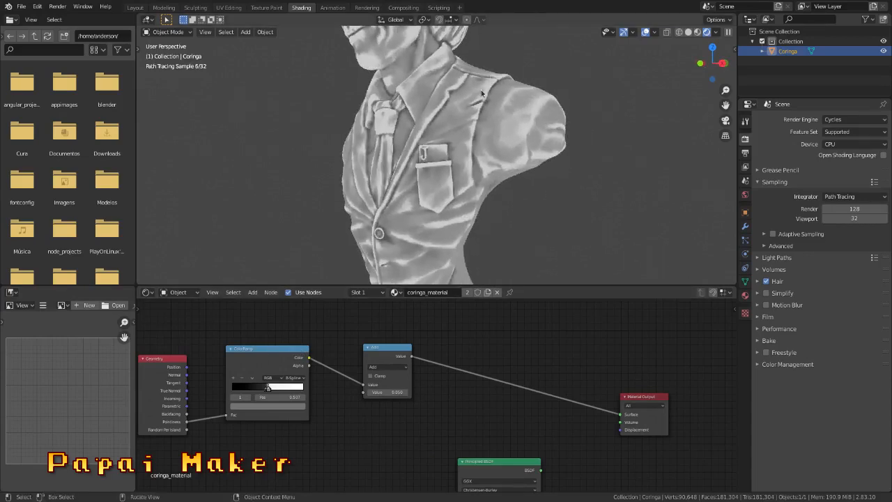
scroll(282, 388, "down", 1)
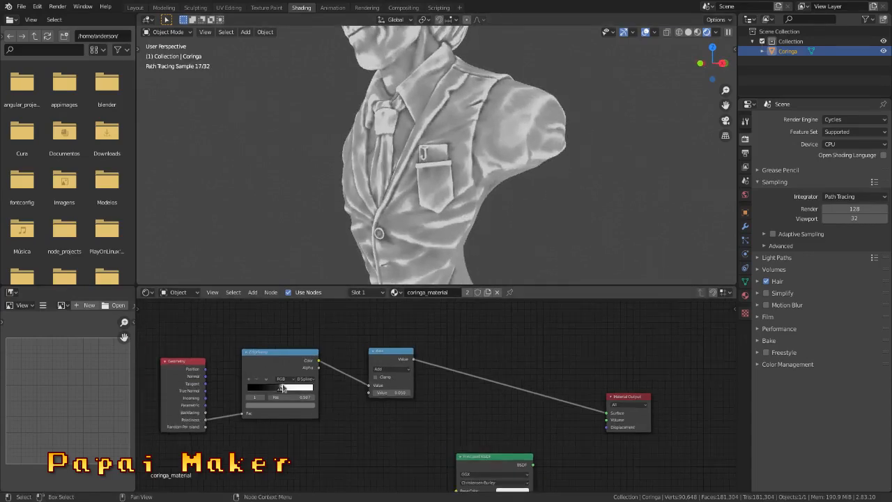
scroll(422, 397, "down", 3)
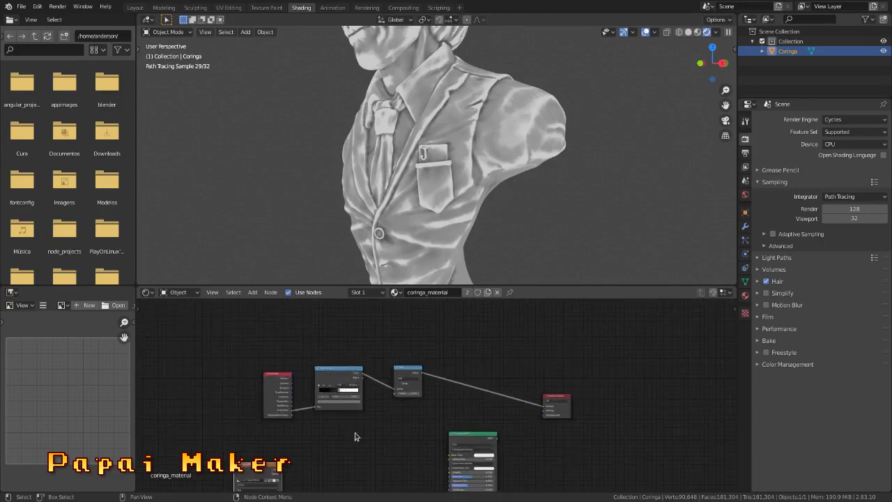
middle_click_drag(356, 436, 345, 355)
scroll(362, 373, "up", 1)
scroll(362, 373, "down", 1)
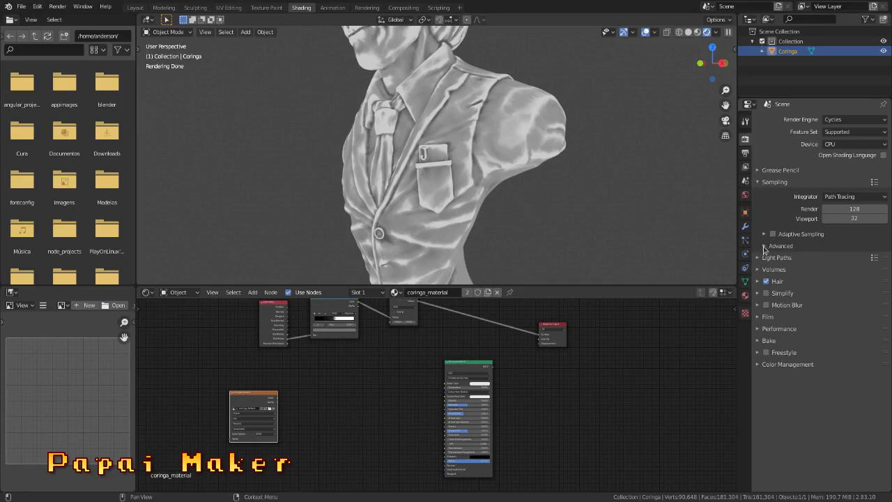
Open the Cycles bake settings and set the bake type to Emit
left_click(759, 341)
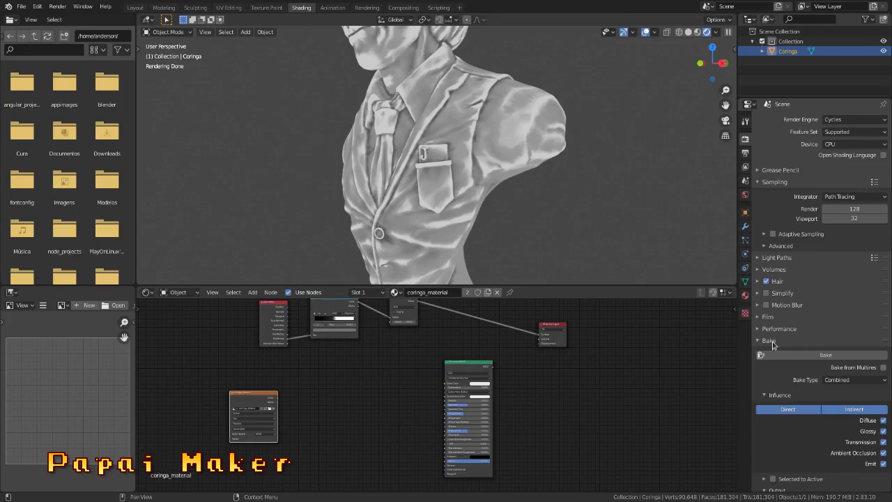
scroll(536, 188, "down", 4)
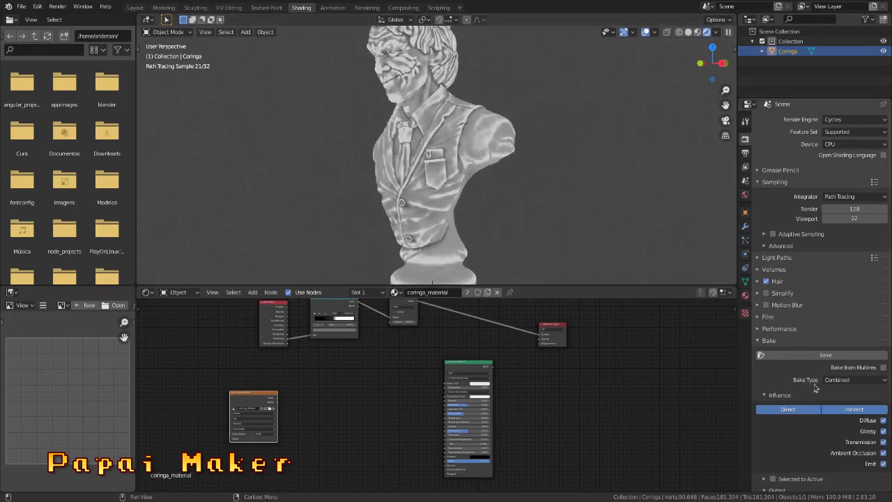
left_click(855, 380)
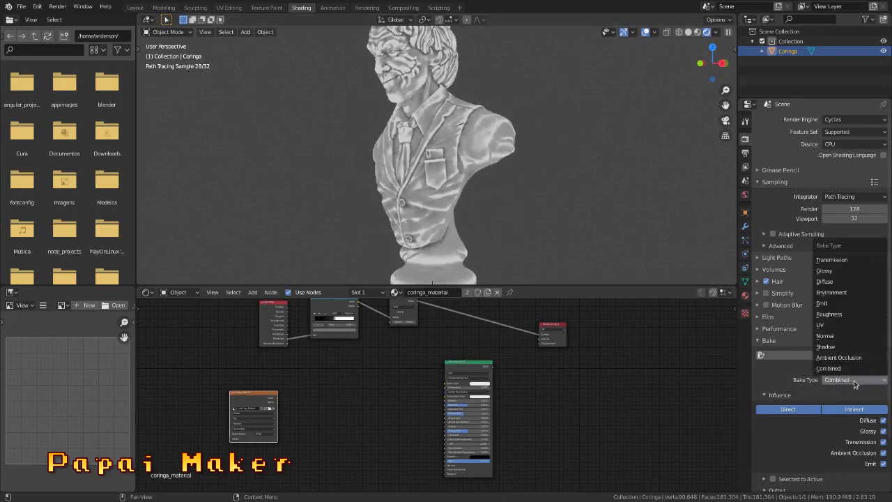
left_click(828, 303)
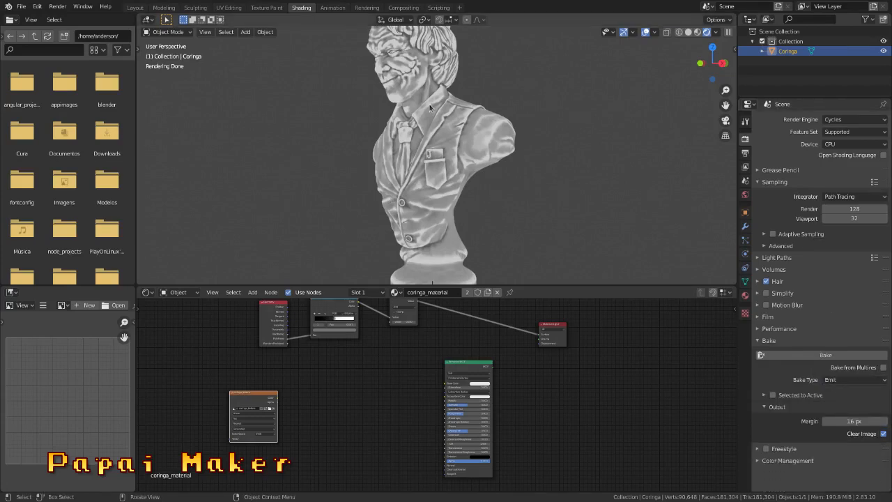
Check the whole bust and bake its Emit pass into the coringa_texture image
mouse_move(424, 109)
middle_mouse_down()
mouse_move(465, 182)
mouse_move(473, 171)
mouse_move(462, 167)
middle_mouse_up()
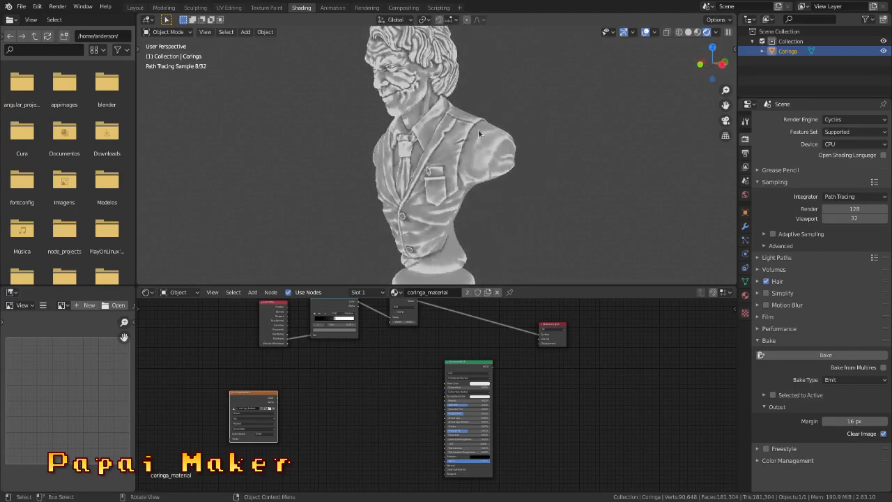
scroll(511, 104, "down", 2)
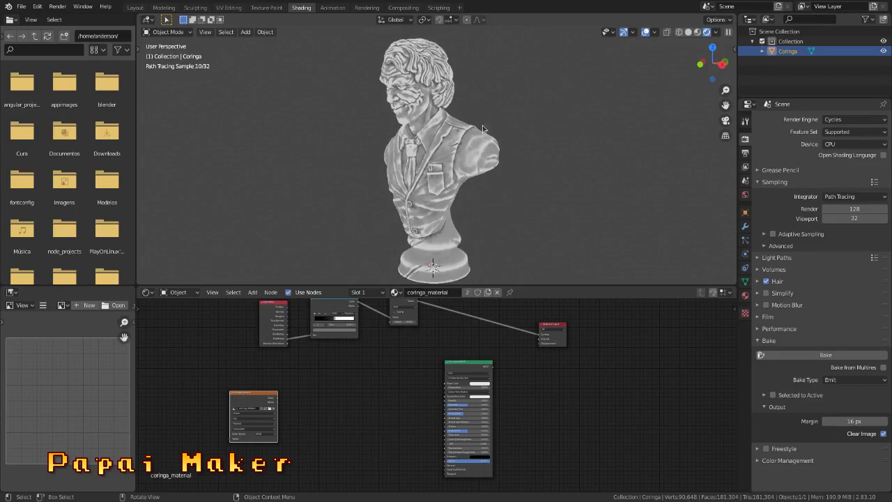
middle_click_drag(430, 229, 433, 156)
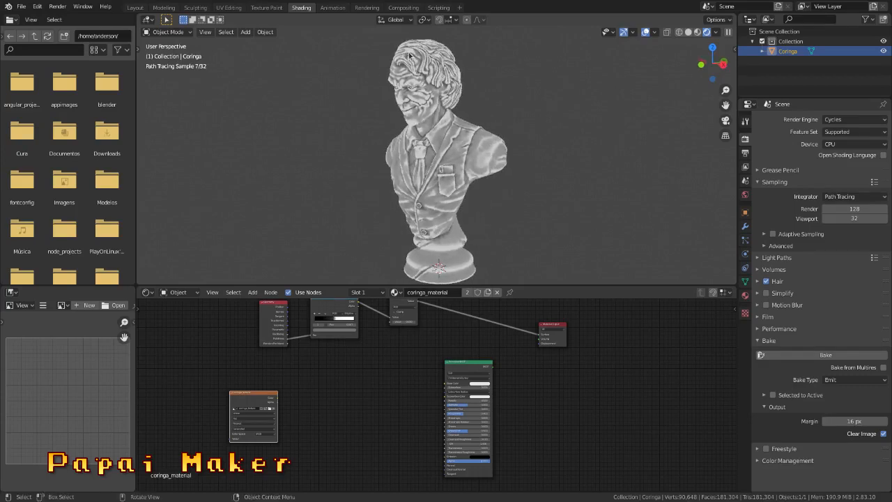
scroll(460, 155, "up", 1)
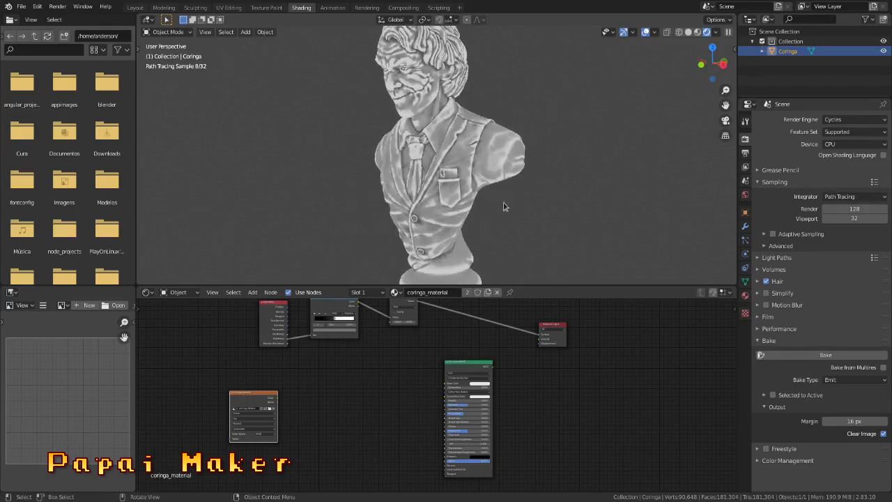
left_click(822, 357)
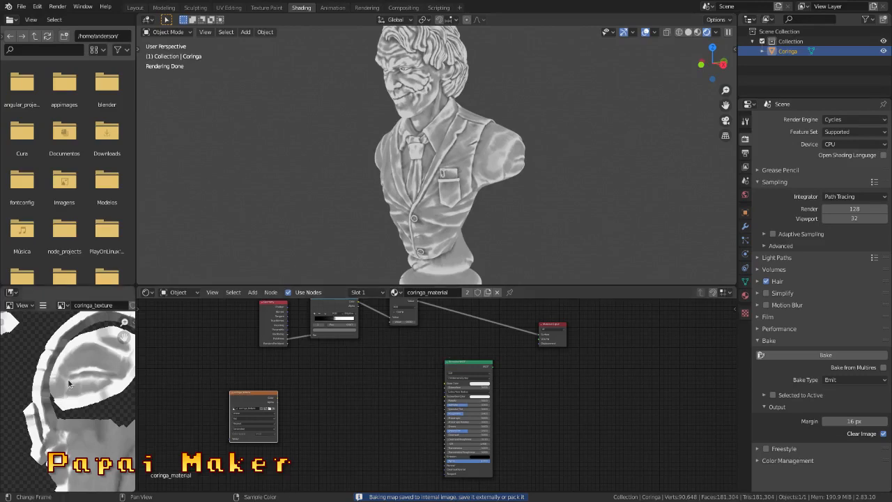
Inspect the baked coringa_texture image up close, including the hair, clothing and base islands, and as a whole
scroll(69, 382, "down", 4)
scroll(67, 384, "up", 4)
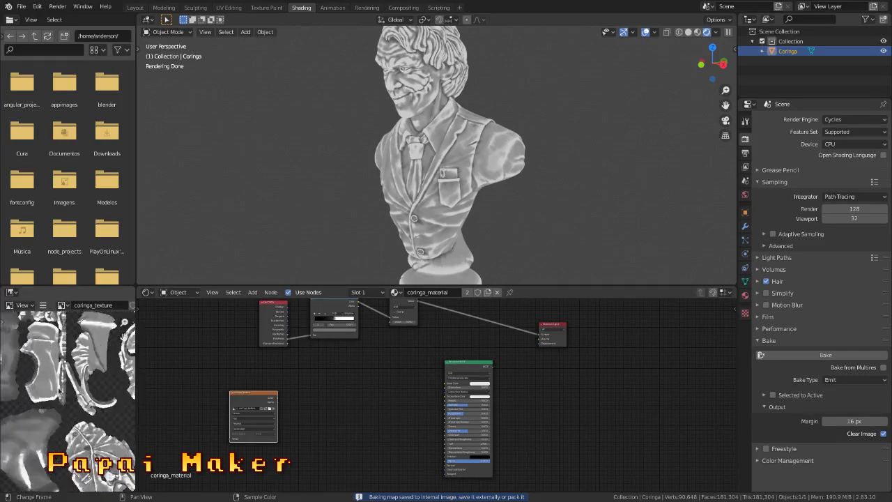
scroll(77, 387, "up", 5)
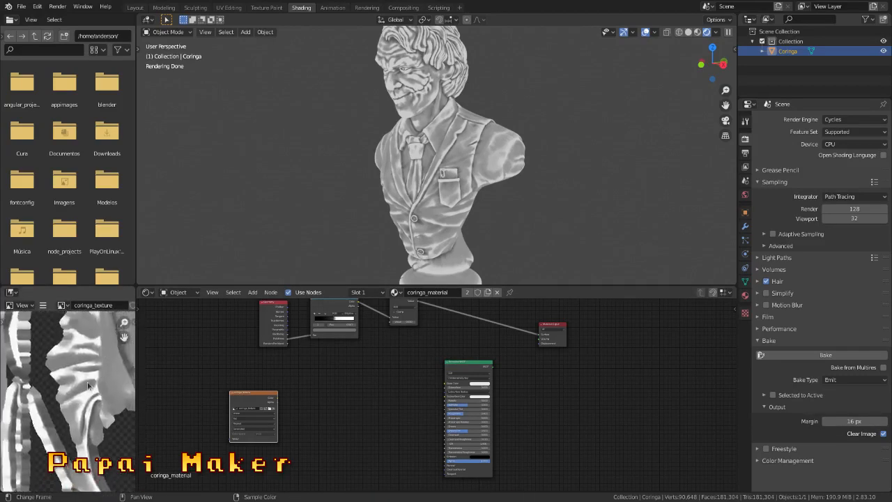
scroll(88, 385, "up", 4)
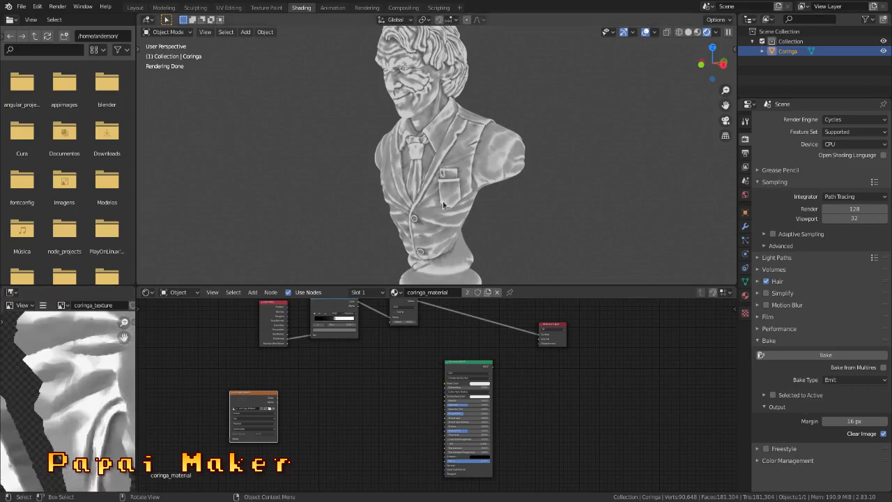
scroll(69, 380, "down", 5)
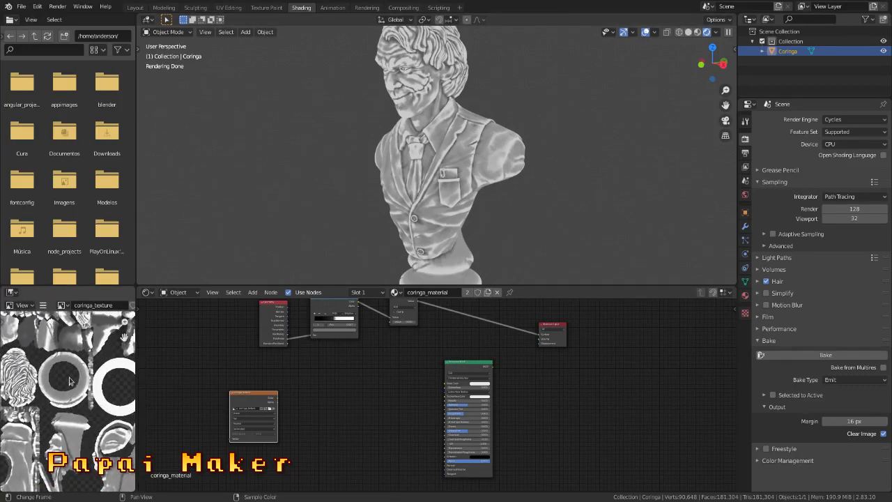
scroll(69, 380, "up", 6)
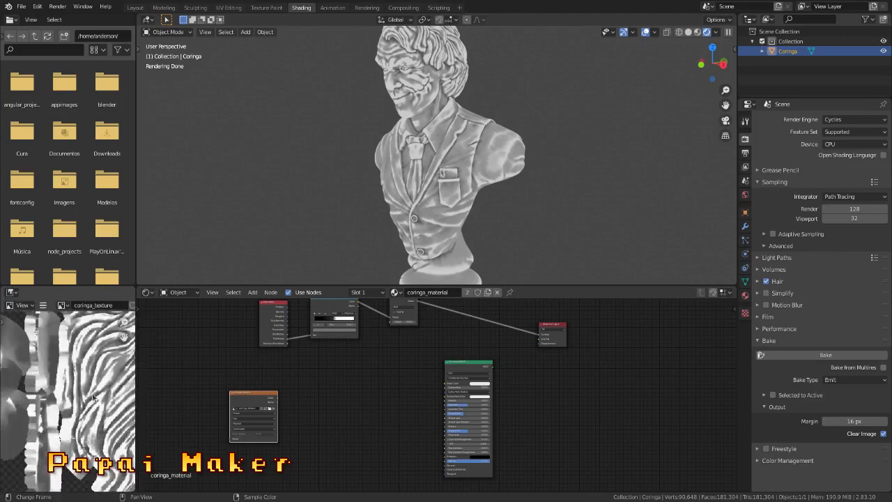
scroll(91, 382, "up", 3)
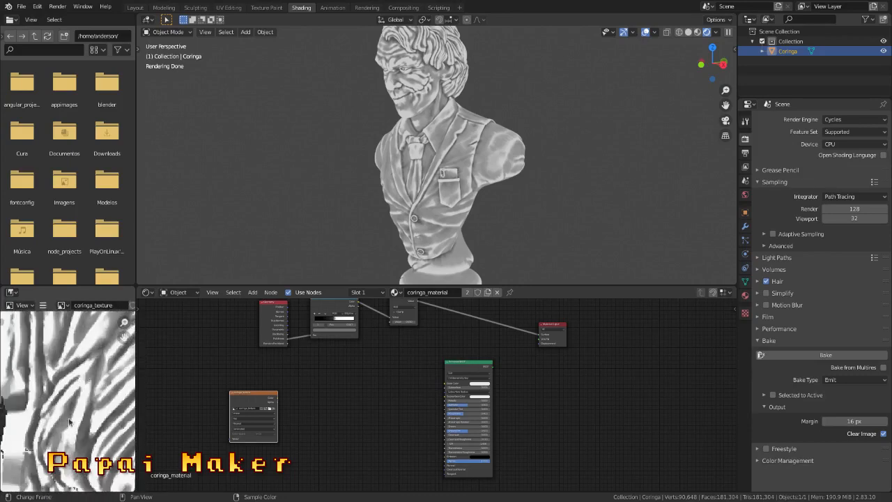
scroll(57, 458, "down", 6)
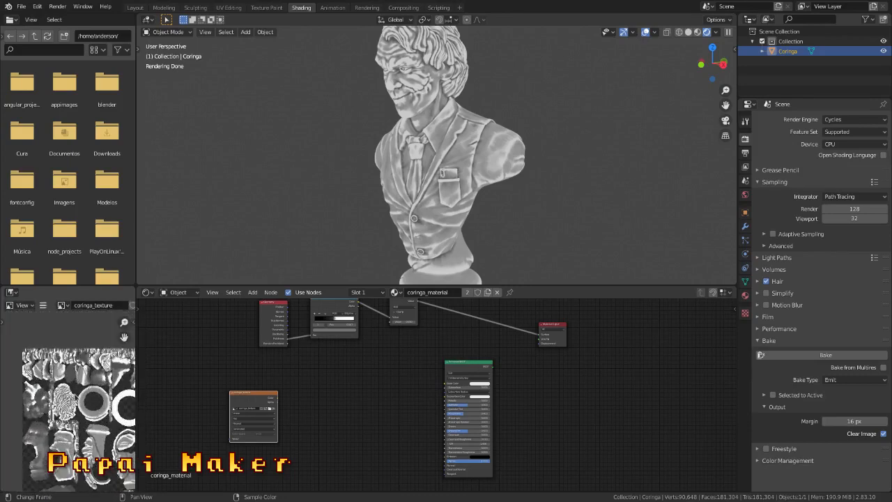
scroll(69, 385, "up", 5)
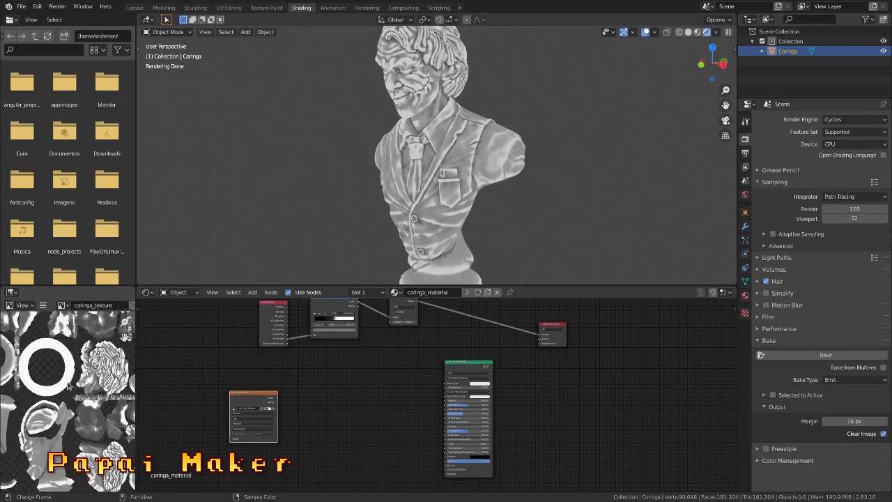
scroll(68, 385, "up", 4)
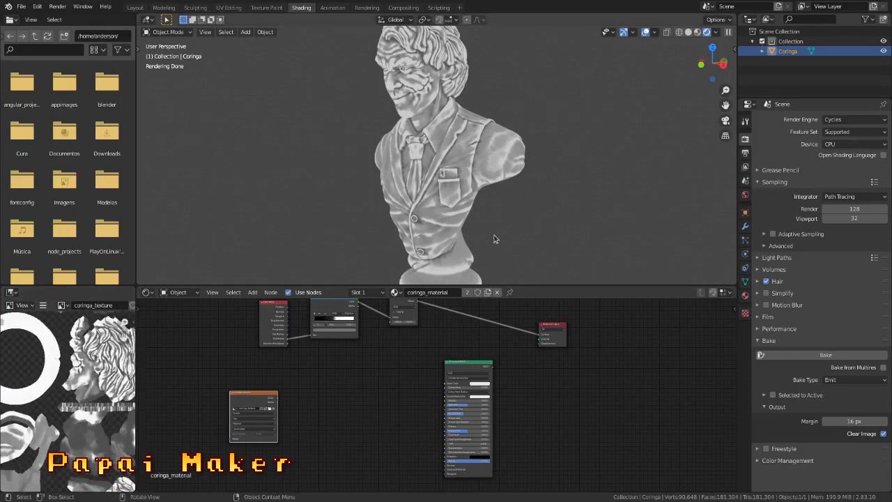
scroll(43, 403, "up", 4)
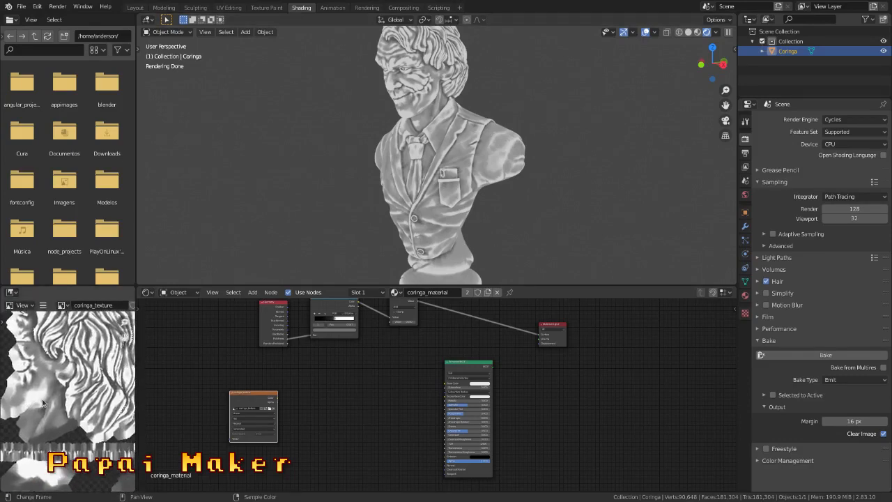
scroll(81, 388, "down", 8)
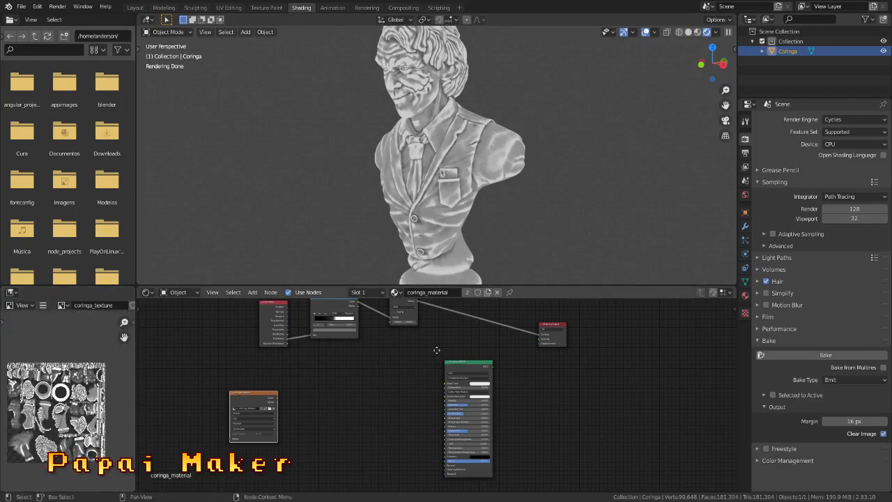
Cut the link between the Add node and the Material Output node
middle_click_drag(436, 350, 391, 398)
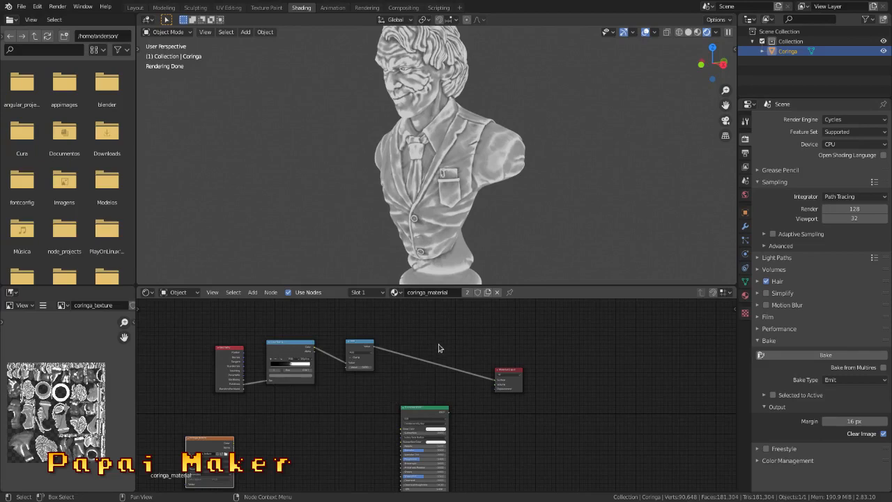
key("ctrl")
right_click_drag(414, 374, 412, 378, "ctrl")
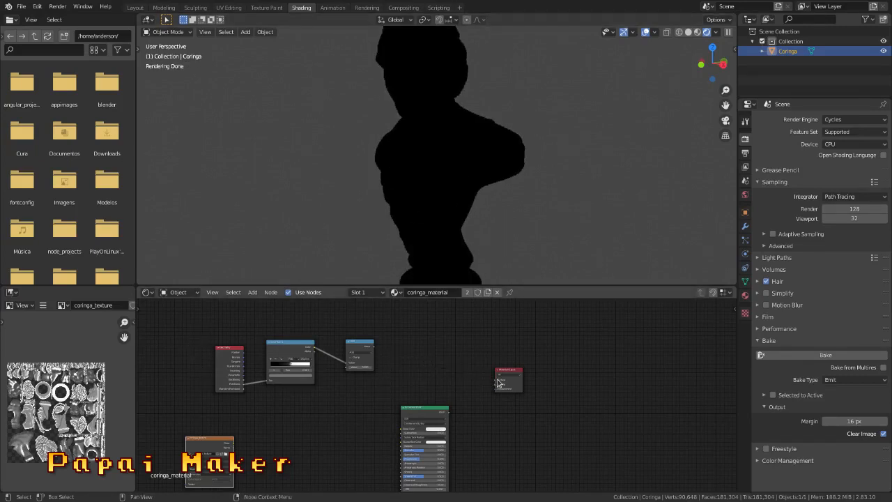
scroll(474, 170, "down", 1)
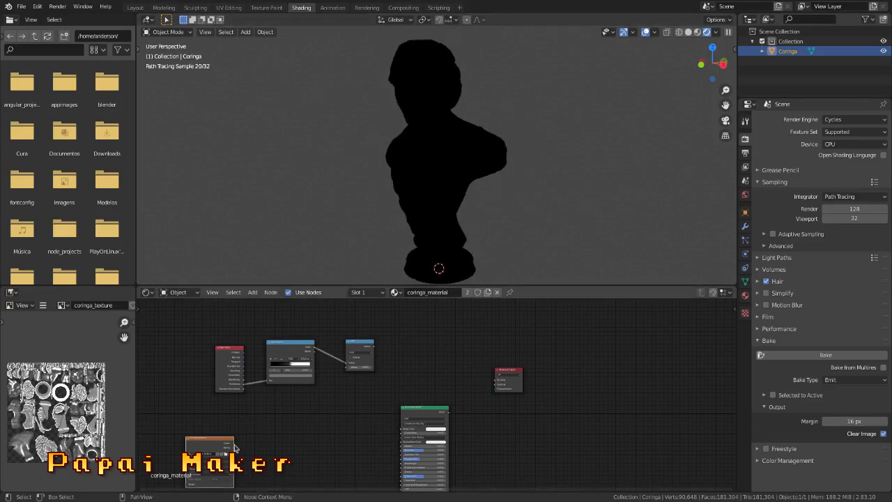
Connect the coringa_texture node's Color to the Principled BSDF's Base Color, and the BSDF to the Material Output's Surface
left_click_drag(235, 447, 395, 434)
left_click_drag(402, 433, 402, 431)
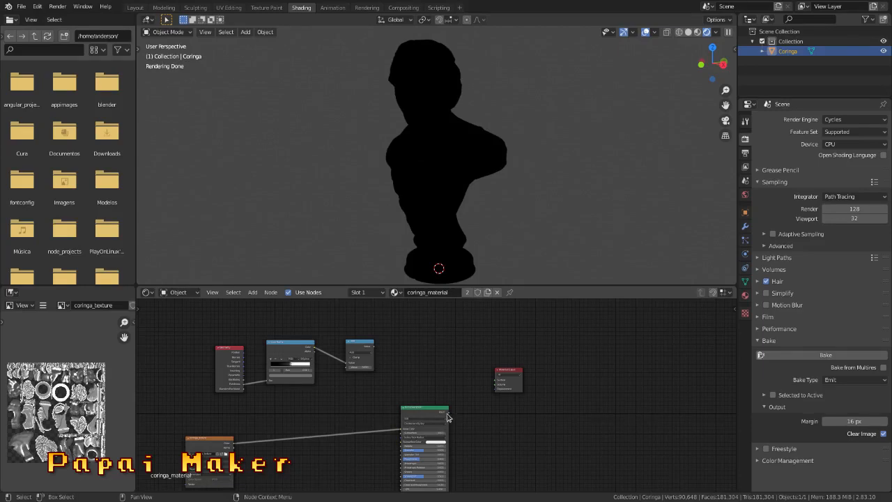
left_click_drag(447, 414, 497, 382)
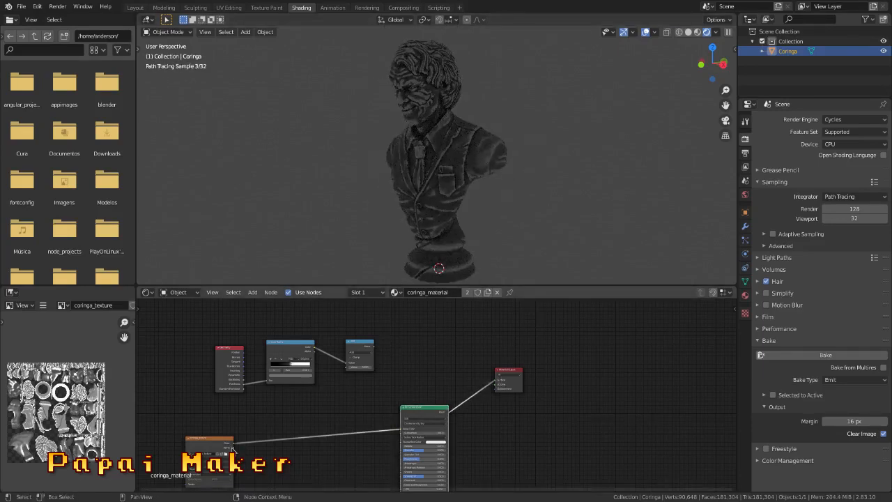
Link the coringa_texture node's Color directly to the Material Output's Surface and cut its link to the Principled BSDF
left_click_drag(234, 446, 498, 382)
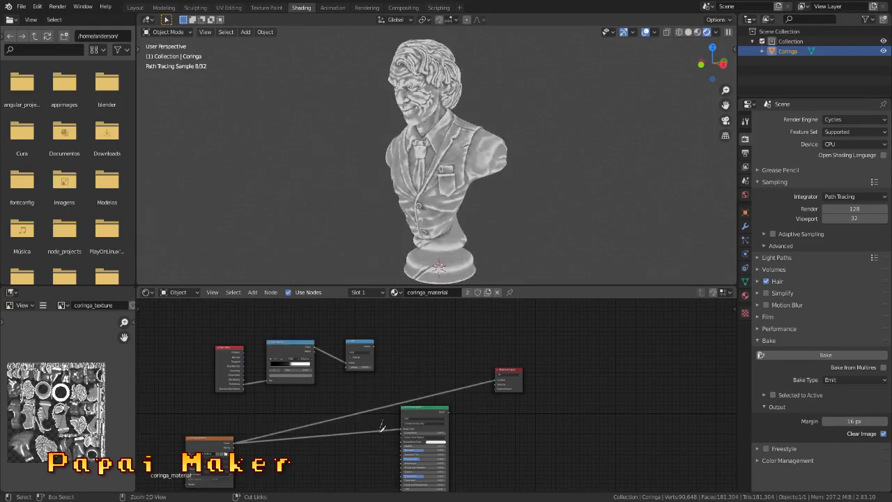
right_click_drag(382, 426, 381, 436, "ctrl")
Rearrange the nodes so the Geometry, ColorRamp and Add chain sits above the linked image texture and Material Output nodes
left_click_drag(228, 442, 305, 409)
left_click_drag(188, 323, 391, 399)
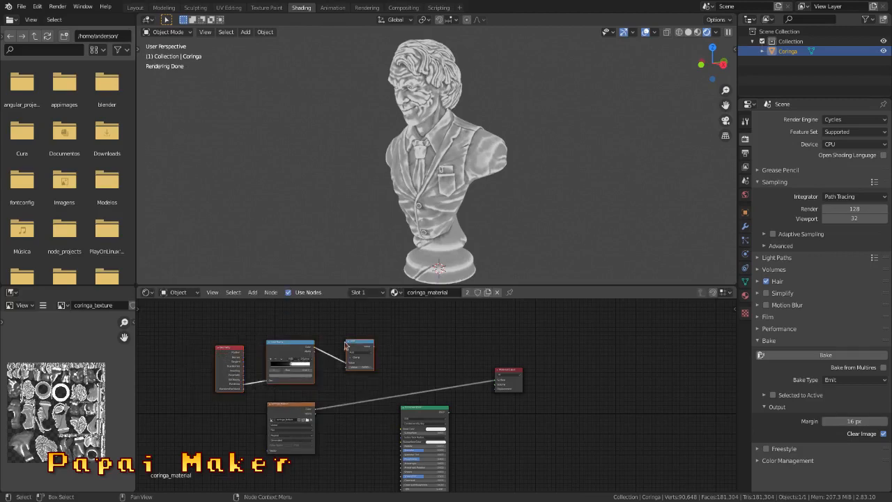
left_click_drag(298, 345, 298, 325)
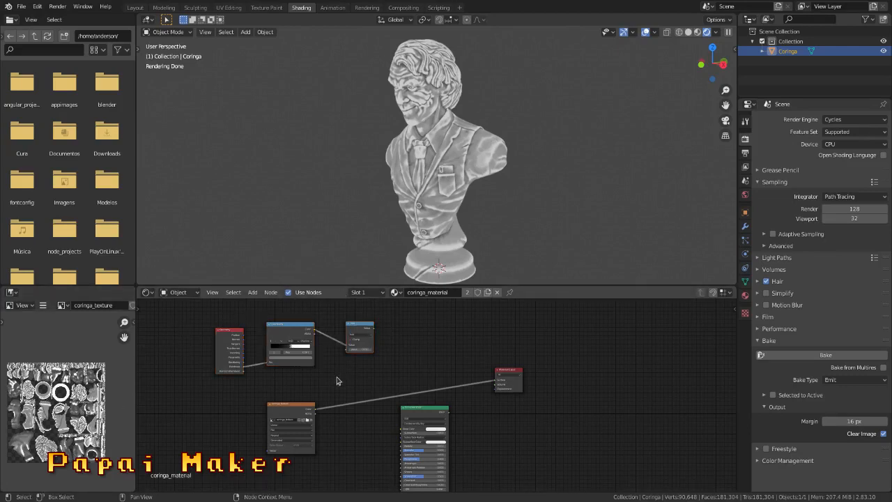
left_click_drag(295, 408, 297, 392)
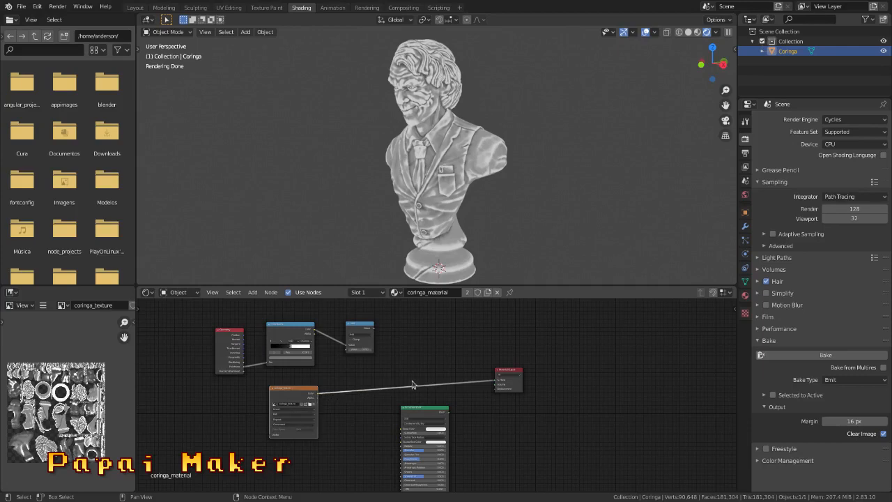
left_click_drag(506, 373, 508, 365)
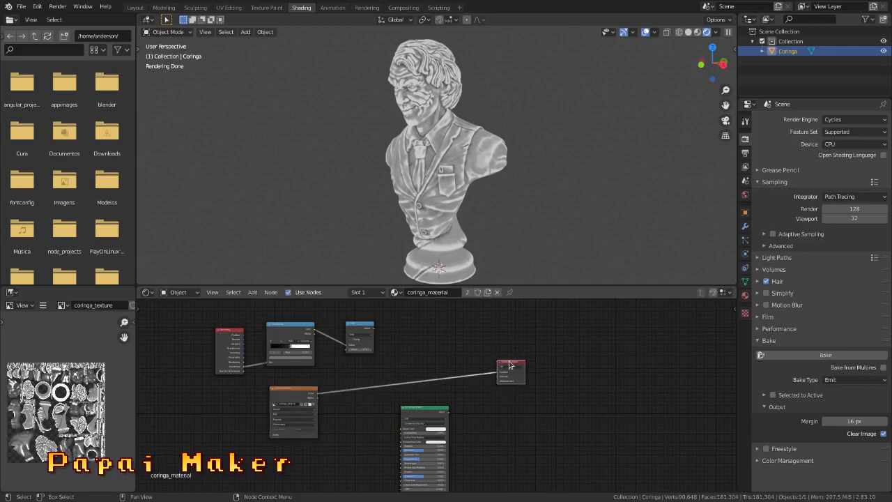
In the Layout workspace, set the solid shading color to Texture and check the baked texture on the bust
left_click(139, 7)
left_click(729, 32)
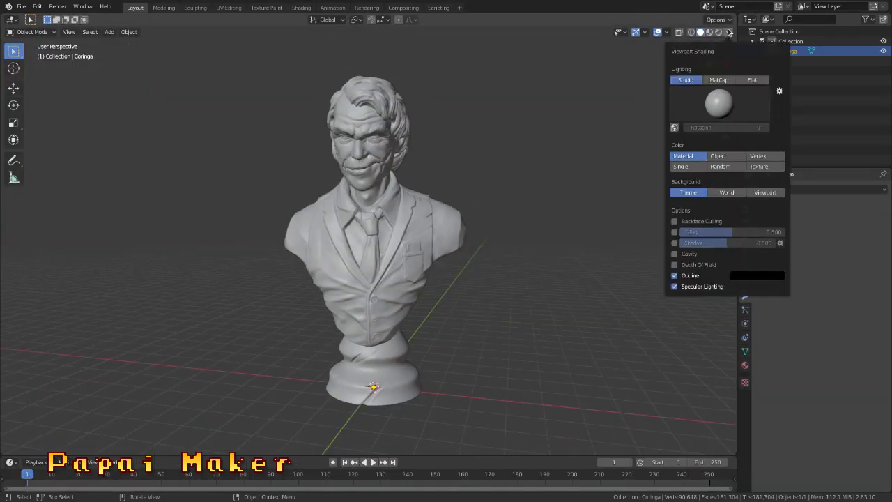
left_click(762, 168)
middle_click_drag(555, 269, 439, 211)
scroll(376, 265, "up", 5)
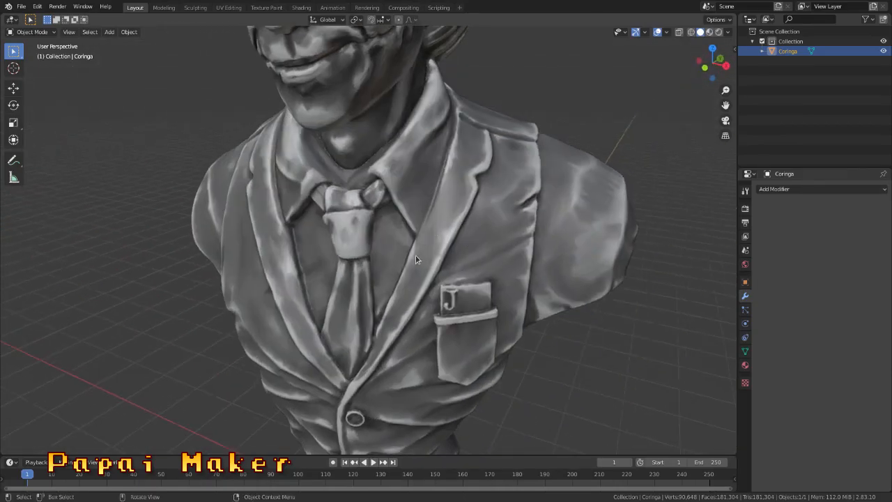
scroll(415, 259, "down", 5)
middle_click_drag(380, 322, 446, 310)
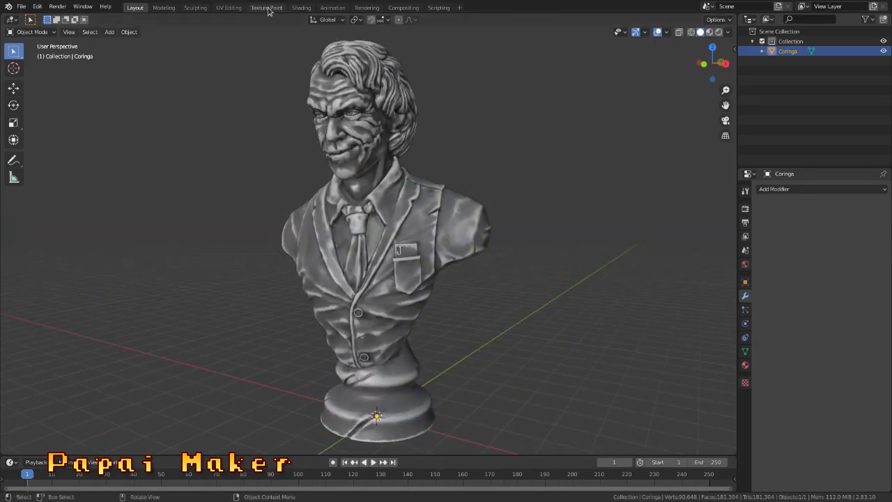
In the Texture Paint workspace, save all modified images so the baked coringa_texture is stored, and check the saved image
left_click(266, 8)
scroll(186, 179, "down", 6)
scroll(139, 69, "up", 1)
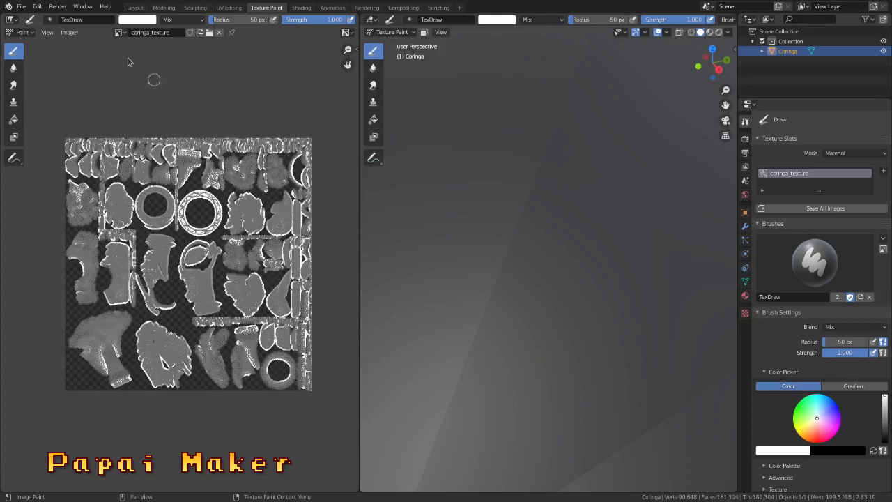
left_click(70, 33)
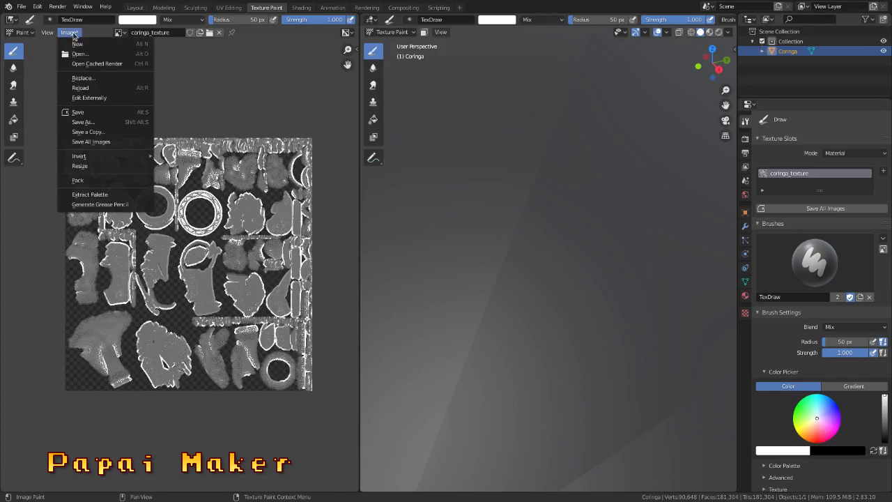
left_click(81, 142)
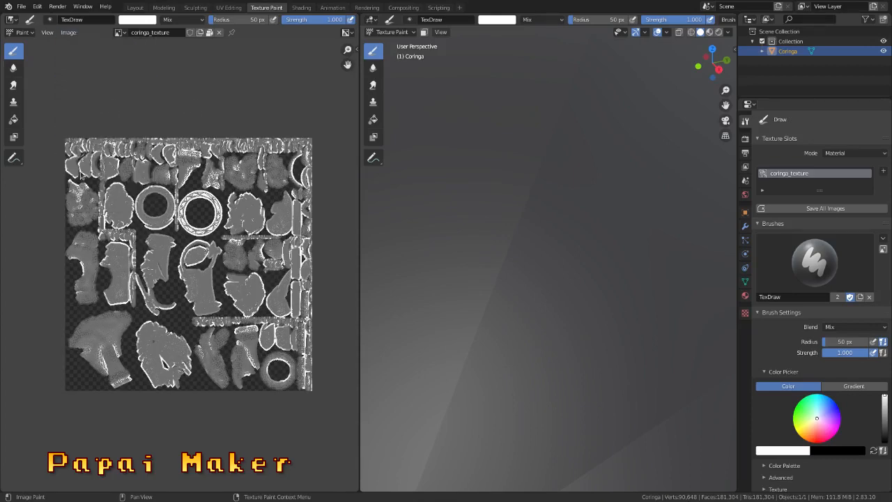
scroll(232, 223, "up", 2)
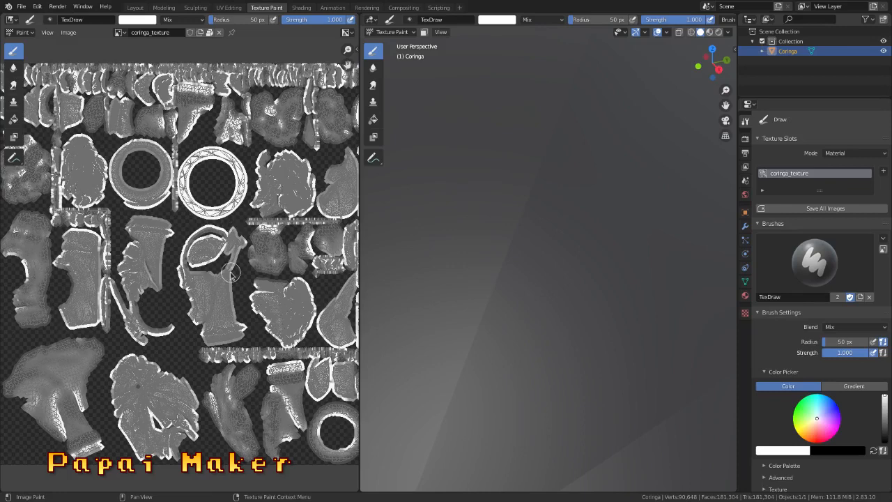
left_click(68, 33)
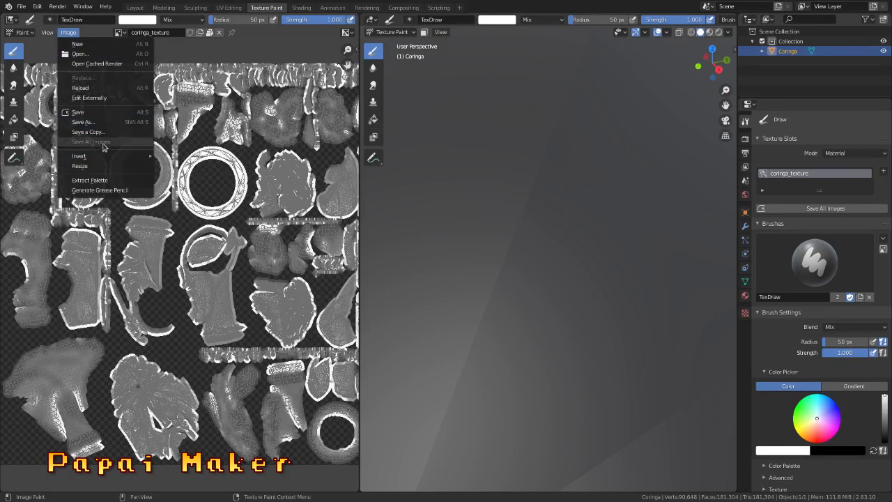
scroll(187, 261, "down", 1)
key("Home")
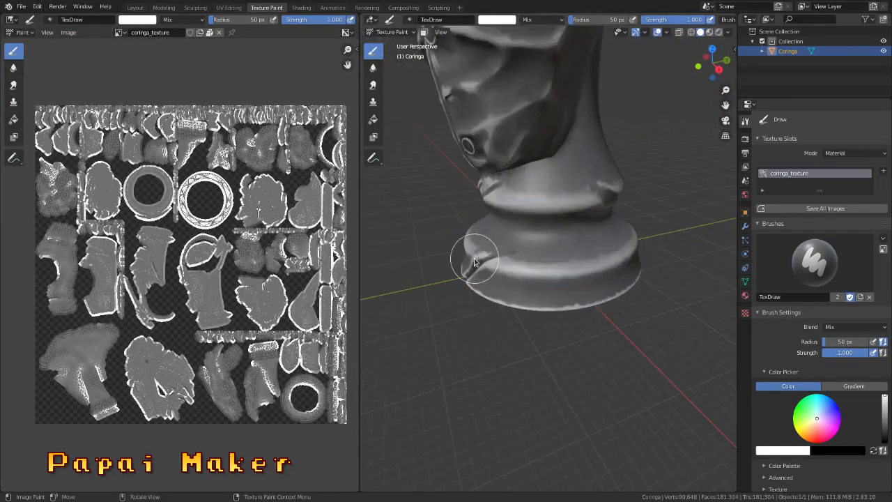
Frame the bust for painting and set the TexDraw brush to a dark green color with Overlay blending
middle_click_drag(529, 258, 482, 180)
scroll(545, 230, "up", 5)
scroll(545, 230, "down", 3)
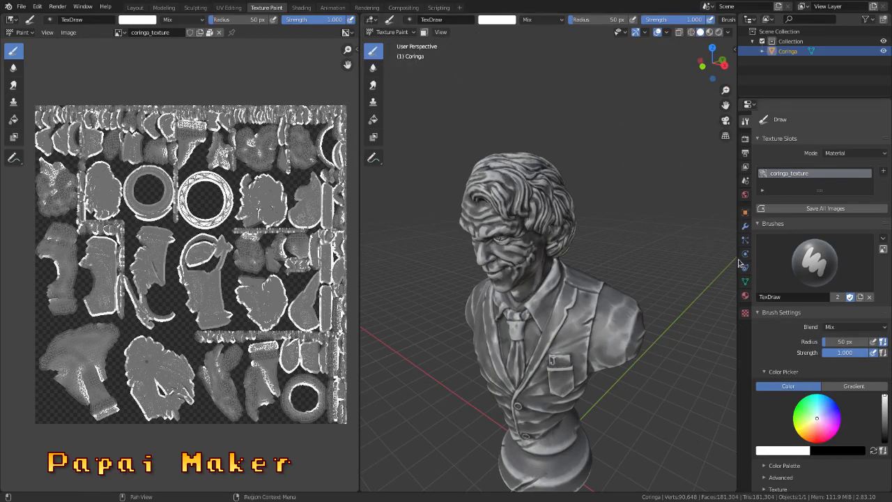
left_click(807, 406)
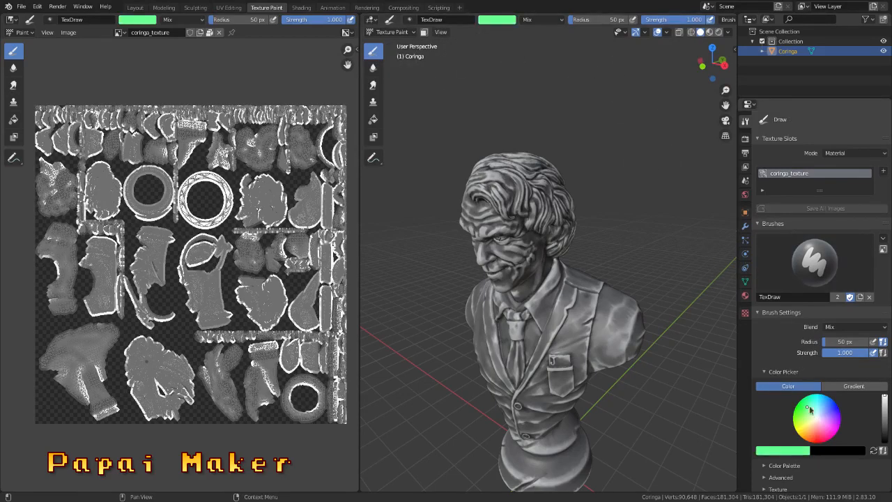
left_click_drag(883, 397, 884, 418)
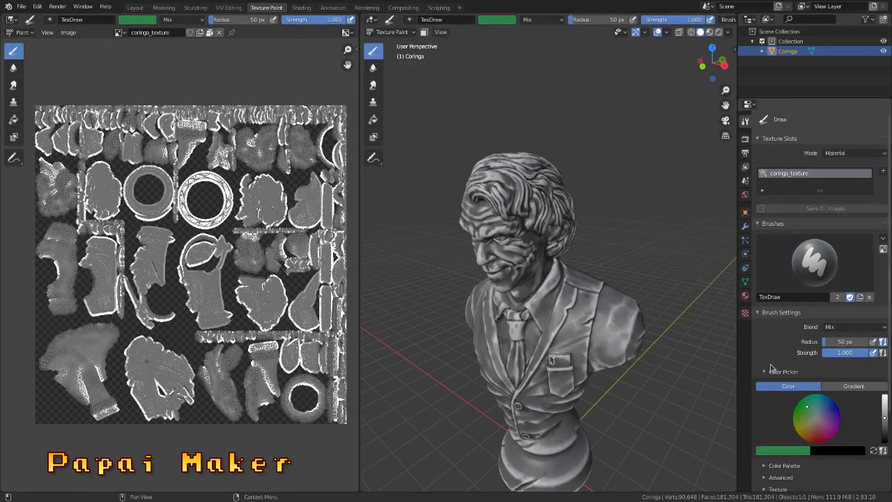
left_click(829, 328)
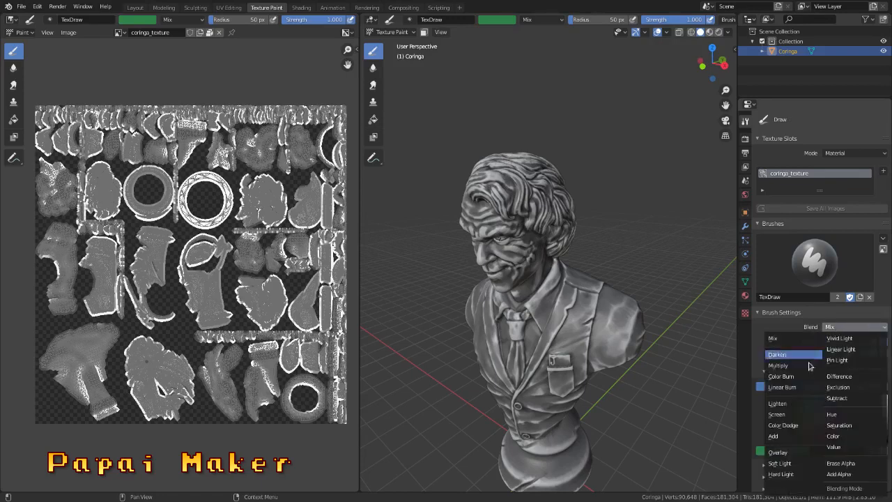
left_click(778, 452)
Paint the bust's front and left-side hair green, undoing the stroke that goes wrong and repainting the locks
scroll(610, 159, "up", 3)
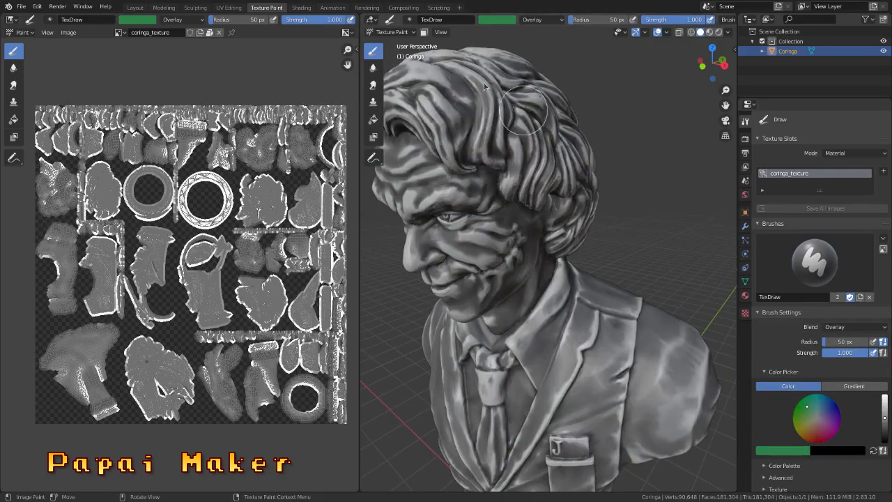
left_click_drag(428, 95, 470, 163)
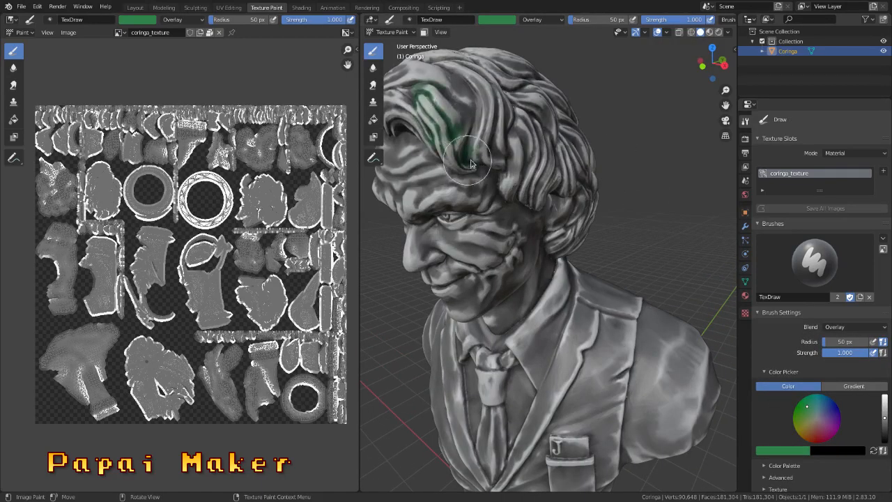
mouse_move(506, 102)
left_mouse_down()
mouse_move(515, 143)
mouse_move(507, 187)
mouse_move(573, 168)
left_mouse_up()
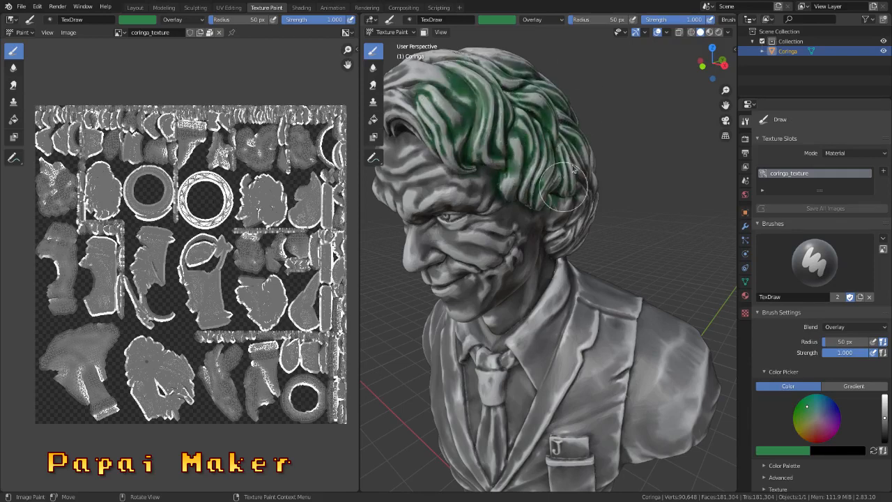
mouse_move(581, 213)
left_mouse_down()
mouse_move(561, 207)
mouse_move(589, 184)
mouse_move(601, 187)
left_mouse_up()
key("ctrl+z")
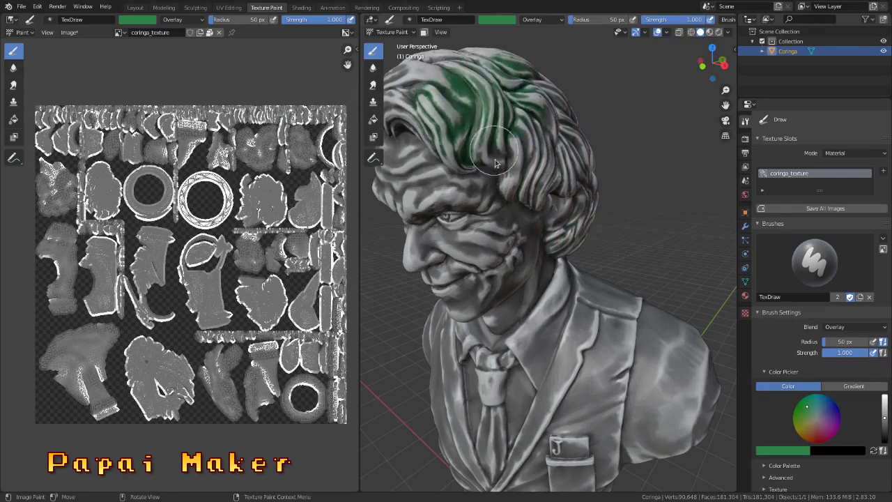
mouse_move(495, 163)
left_mouse_down()
mouse_move(513, 187)
mouse_move(534, 102)
left_mouse_up()
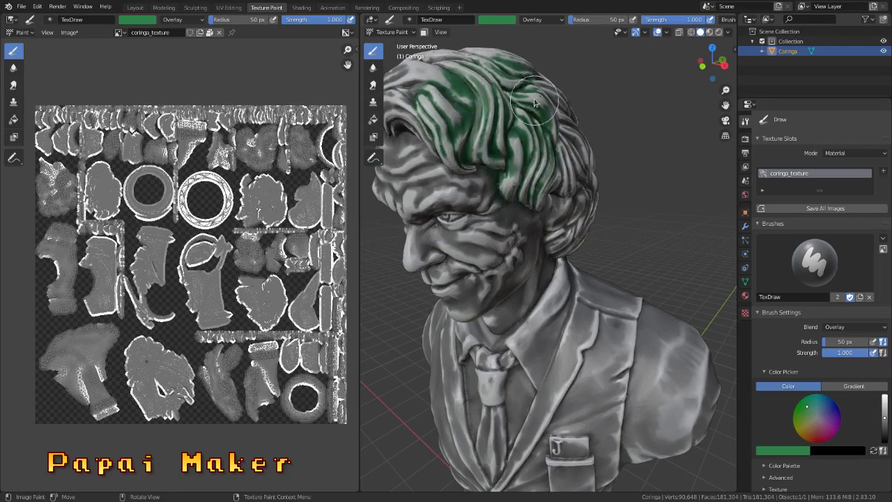
Paint the hair above and behind the bust's left ear green down to the nape
scroll(550, 125, "down", 4)
middle_click_drag(563, 144, 459, 189)
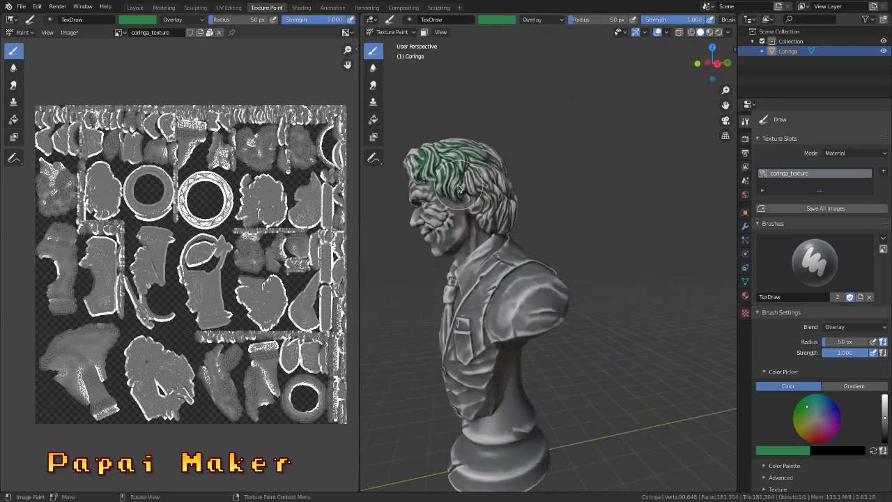
scroll(461, 187, "up", 3)
middle_click_drag(486, 112, 531, 148, "shift")
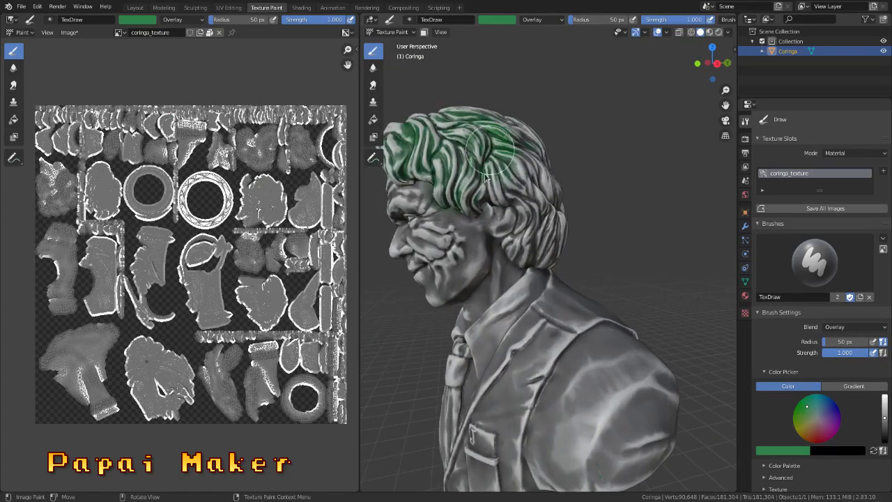
mouse_move(486, 178)
left_mouse_down()
mouse_move(485, 191)
mouse_move(532, 200)
mouse_move(515, 251)
mouse_move(551, 186)
left_mouse_up()
scroll(523, 143, "down", 3)
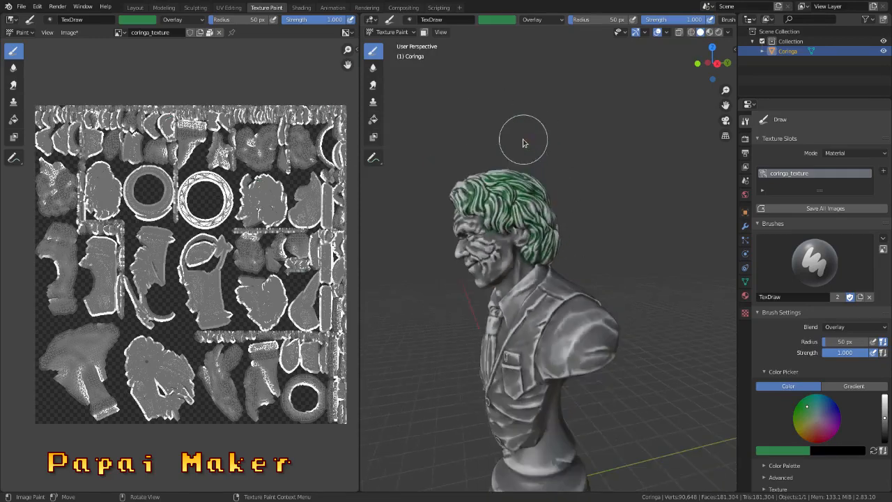
Paint the hair on top of the head and around the bust's right ear green
mouse_move(523, 143)
middle_mouse_down()
mouse_move(619, 221)
mouse_move(536, 216)
middle_mouse_up()
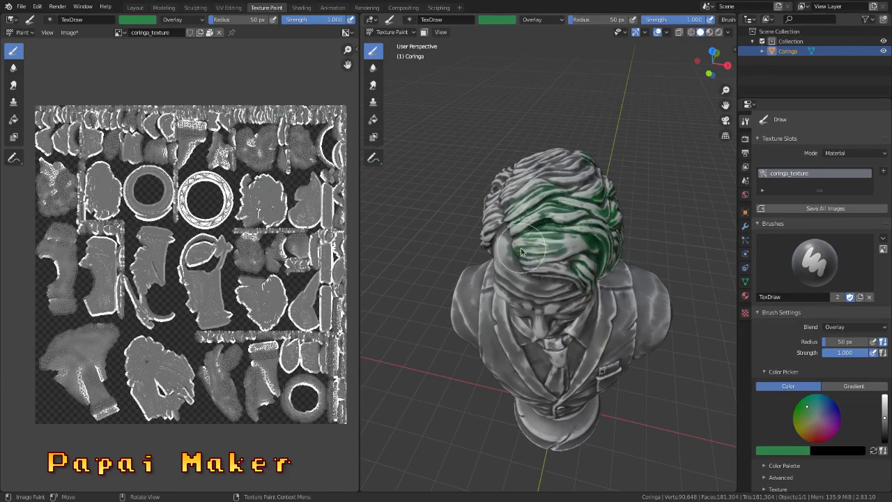
middle_click_drag(550, 257, 613, 180)
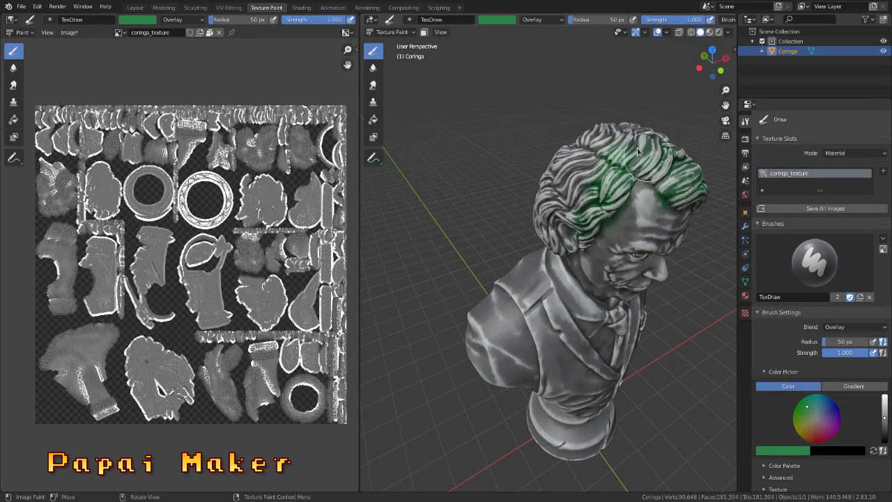
left_click_drag(637, 148, 616, 140)
middle_click_drag(576, 179, 587, 161)
left_click_drag(593, 188, 570, 199)
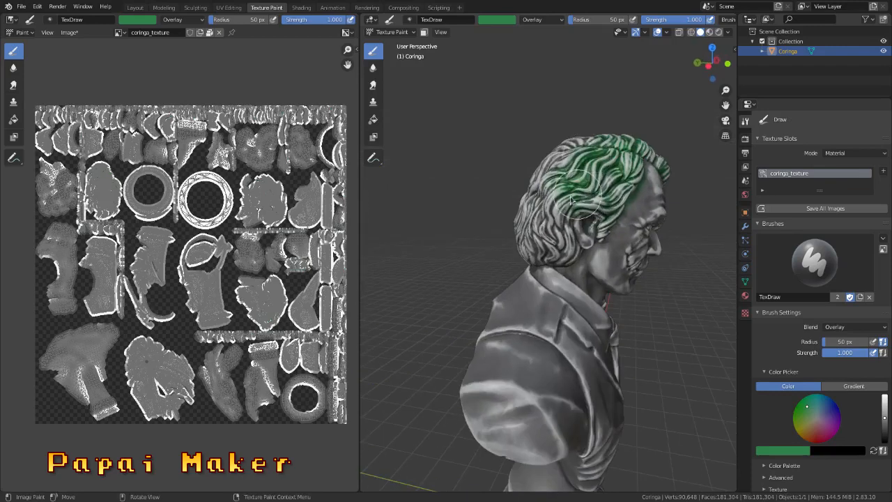
mouse_move(555, 243)
left_mouse_down()
mouse_move(550, 256)
mouse_move(530, 233)
mouse_move(586, 149)
left_mouse_up()
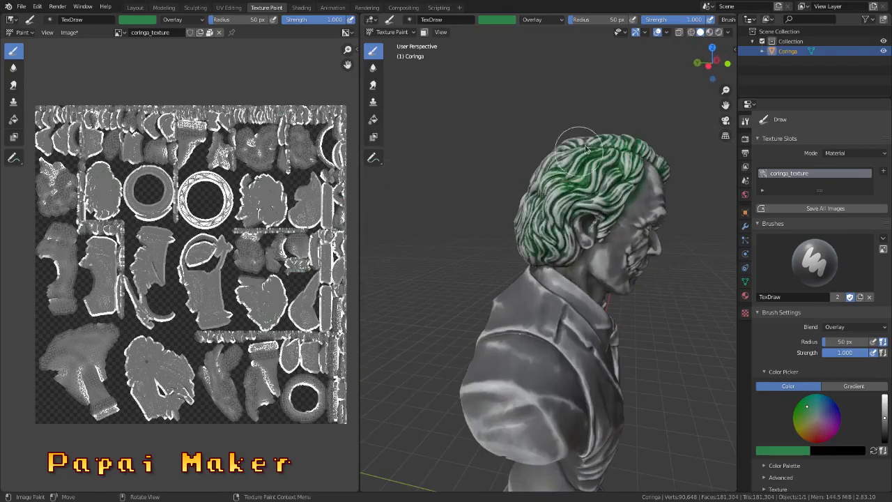
Paint the hair across the back of the bust's head green from the crown down to the nape
middle_click_drag(539, 231, 587, 177)
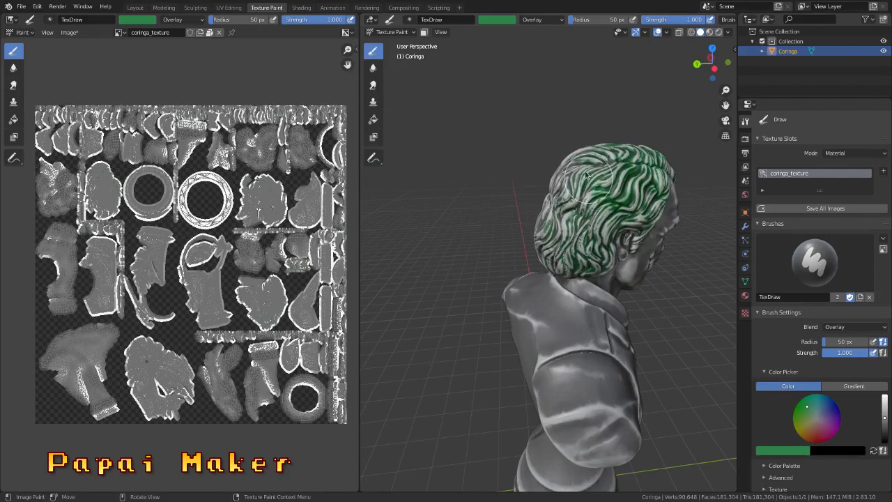
middle_click_drag(580, 244, 634, 243)
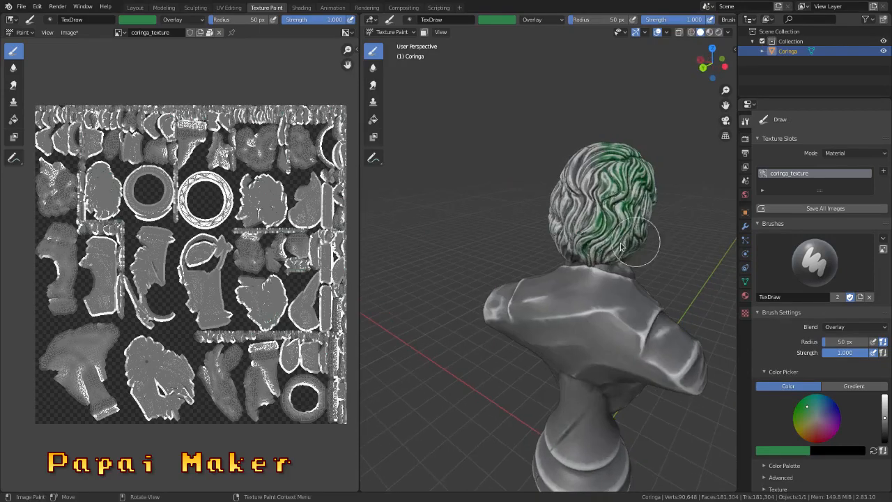
scroll(610, 236, "up", 4)
mouse_move(613, 143)
middle_mouse_down("shift")
mouse_move(519, 232)
mouse_move(510, 151)
middle_mouse_up("shift")
mouse_move(488, 187)
left_mouse_down()
mouse_move(529, 262)
mouse_move(600, 241)
mouse_move(472, 276)
left_mouse_up()
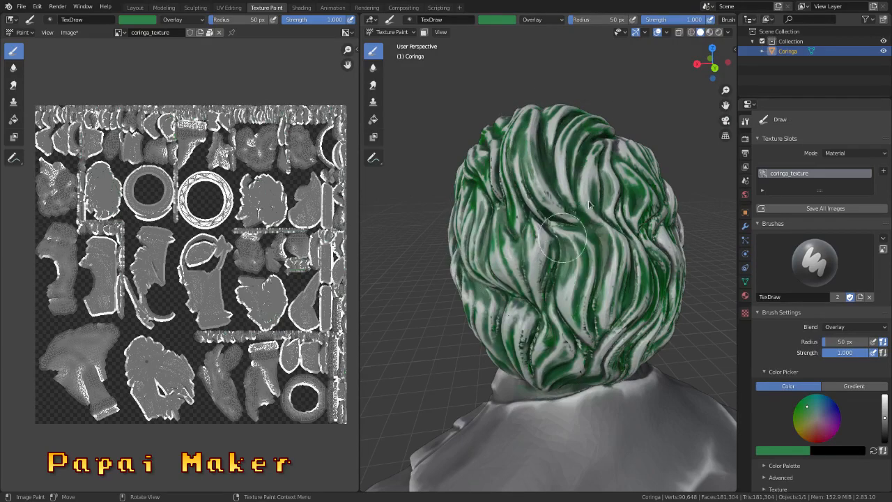
Fill the remaining unpainted hair on the crown, the left side and behind the right ear with green
middle_click_drag(665, 238, 584, 259)
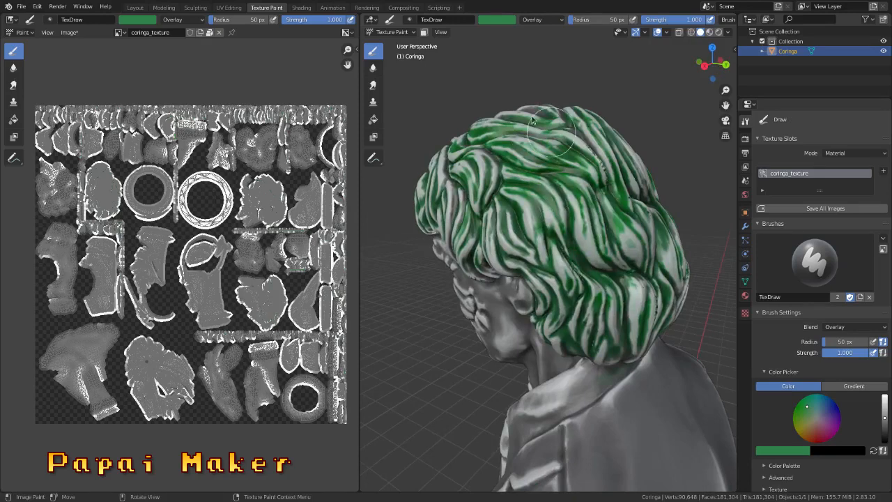
mouse_move(657, 215)
middle_mouse_down()
mouse_move(610, 233)
mouse_move(501, 108)
middle_mouse_up()
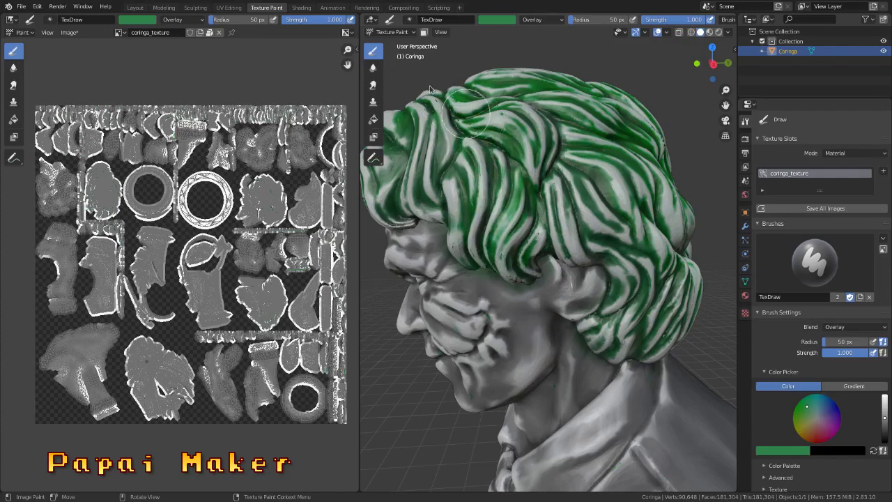
scroll(578, 202, "down", 5)
mouse_move(583, 195)
middle_mouse_down()
mouse_move(681, 191)
mouse_move(571, 213)
mouse_move(570, 288)
mouse_move(604, 285)
mouse_move(537, 305)
middle_mouse_up()
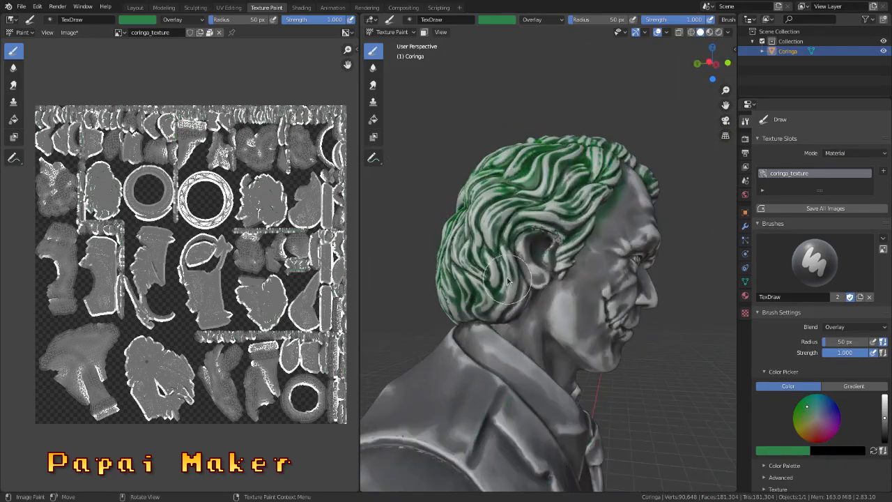
left_click_drag(508, 282, 511, 292)
middle_click_drag(504, 294, 549, 279)
Set the brush color to near-white and paint over the bust's face from the forehead to the chin
left_click(819, 424)
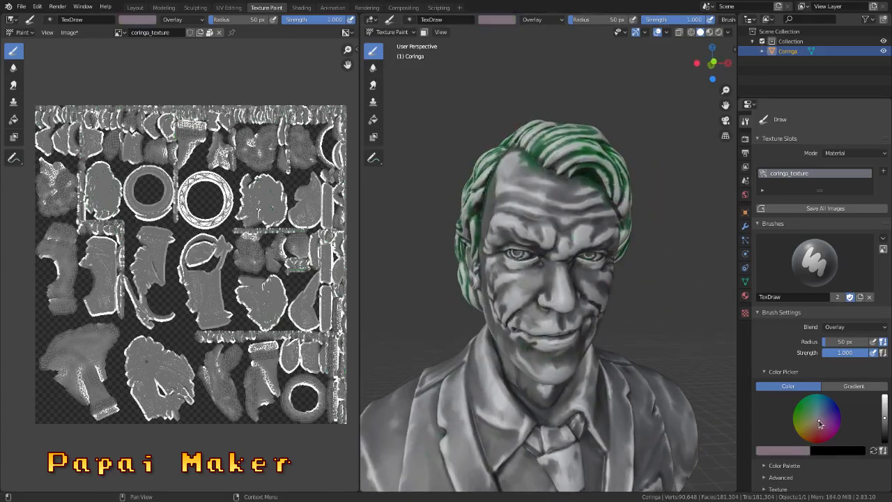
left_click_drag(885, 411, 884, 396)
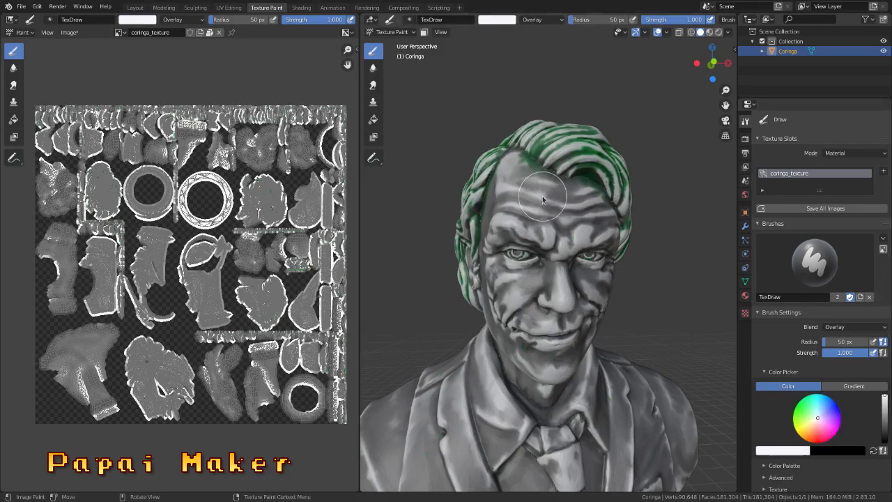
mouse_move(532, 207)
left_mouse_down()
mouse_move(572, 230)
mouse_move(613, 223)
mouse_move(512, 209)
mouse_move(505, 334)
mouse_move(536, 279)
mouse_move(561, 327)
mouse_move(596, 286)
mouse_move(592, 325)
left_mouse_up()
middle_click_drag(592, 325, 682, 313)
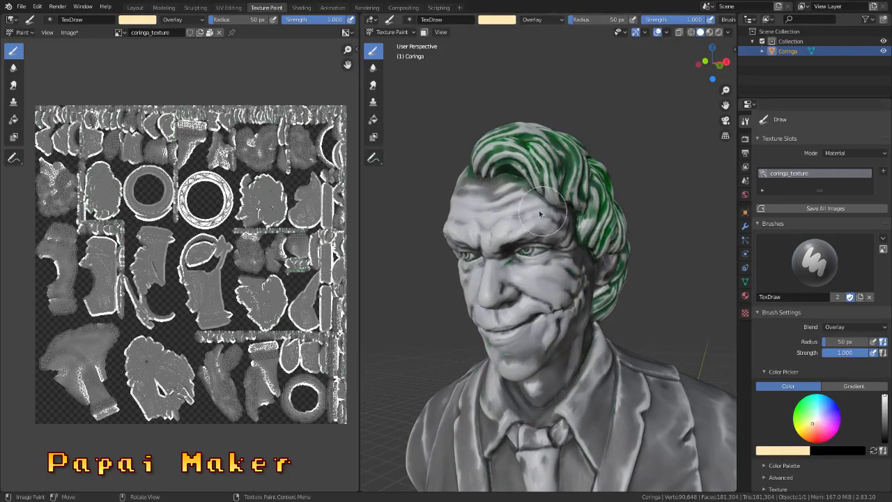
Paint light cream skin tone along the hairline, the sides of the face, under the chin and on the neck
mouse_move(543, 211)
left_mouse_down()
mouse_move(570, 237)
mouse_move(583, 275)
mouse_move(569, 319)
mouse_move(526, 366)
left_mouse_up()
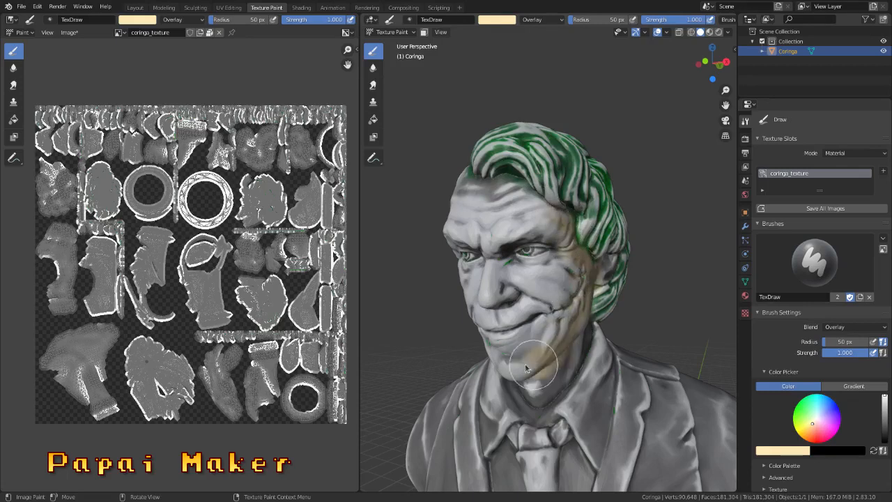
middle_click_drag(578, 345, 654, 349)
mouse_move(627, 215)
left_mouse_down()
mouse_move(601, 201)
mouse_move(523, 223)
mouse_move(500, 307)
left_mouse_up()
mouse_move(533, 363)
middle_mouse_down()
mouse_move(509, 280)
mouse_move(480, 281)
middle_mouse_up()
mouse_move(523, 354)
left_mouse_down()
mouse_move(611, 360)
mouse_move(613, 331)
left_mouse_up()
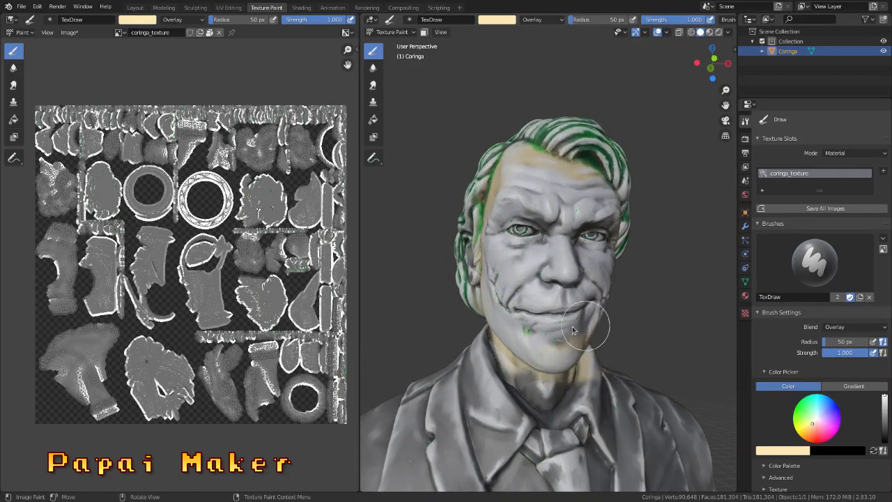
mouse_move(613, 331)
middle_mouse_down()
mouse_move(507, 333)
mouse_move(606, 334)
middle_mouse_up()
Set the brush to bright red with a 30 px radius and 0.436 strength, and tint the bust's lips
left_click(816, 426)
left_click_drag(816, 427, 818, 438)
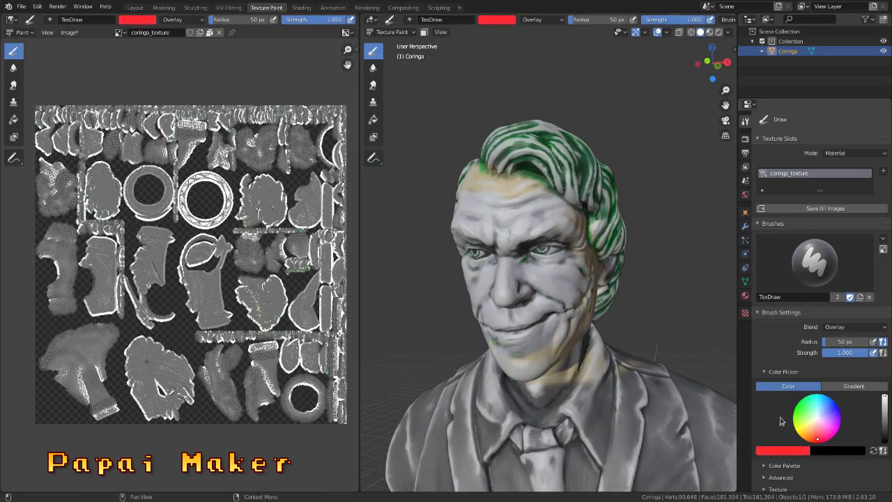
key("f")
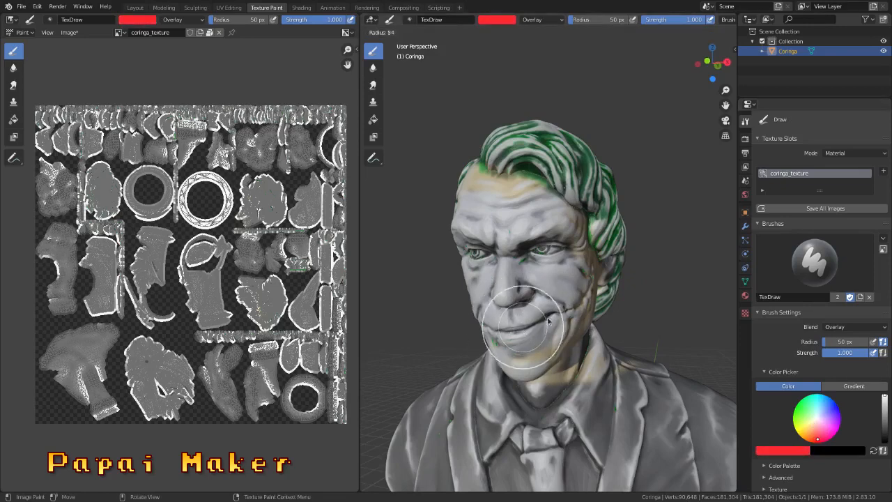
left_click(513, 326)
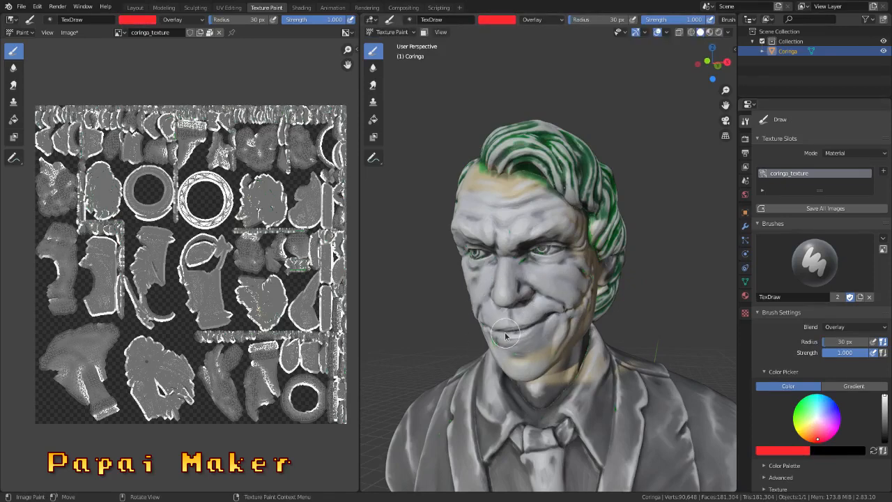
key("shift+f")
left_click(460, 364)
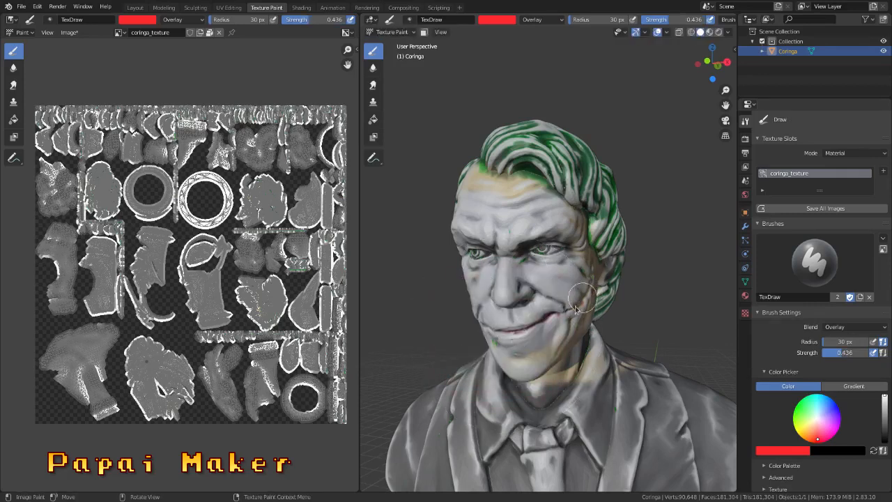
middle_click_drag(570, 322, 642, 368)
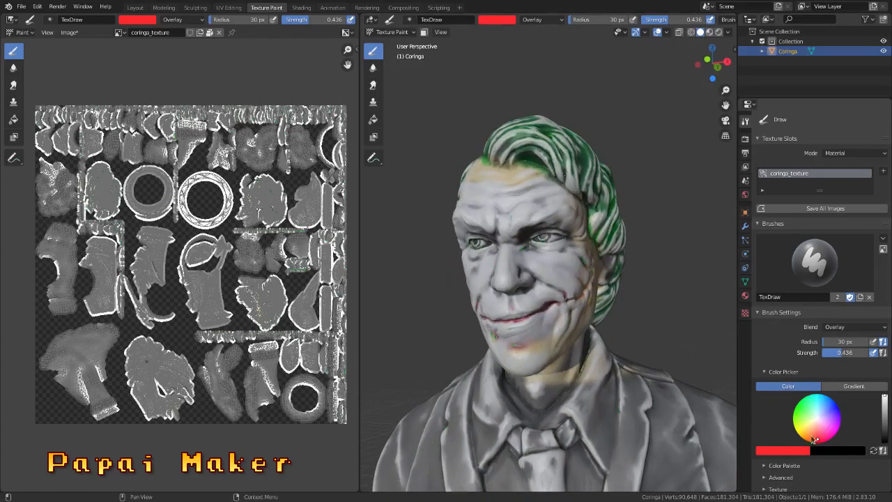
Switch the brush blending to Mix and paint the lips and the cheek scars on both sides red
left_click(833, 327)
left_click(792, 340)
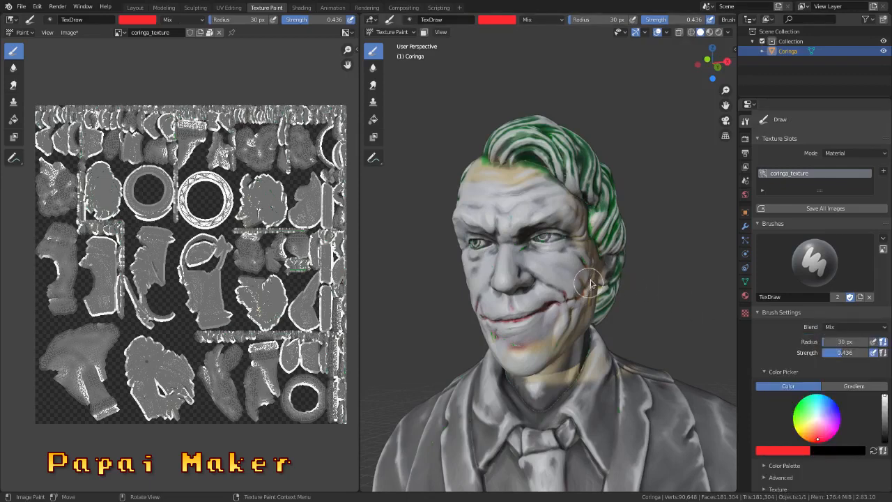
left_click_drag(590, 284, 489, 331)
middle_click_drag(489, 332, 568, 324)
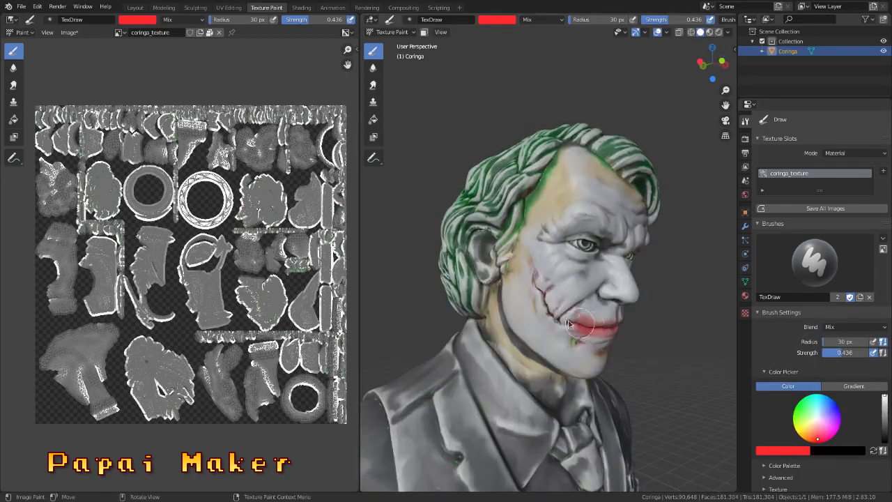
left_click_drag(572, 323, 533, 276)
scroll(622, 344, "down", 1)
mouse_move(626, 347)
middle_mouse_down()
mouse_move(549, 339)
mouse_move(551, 347)
middle_mouse_up()
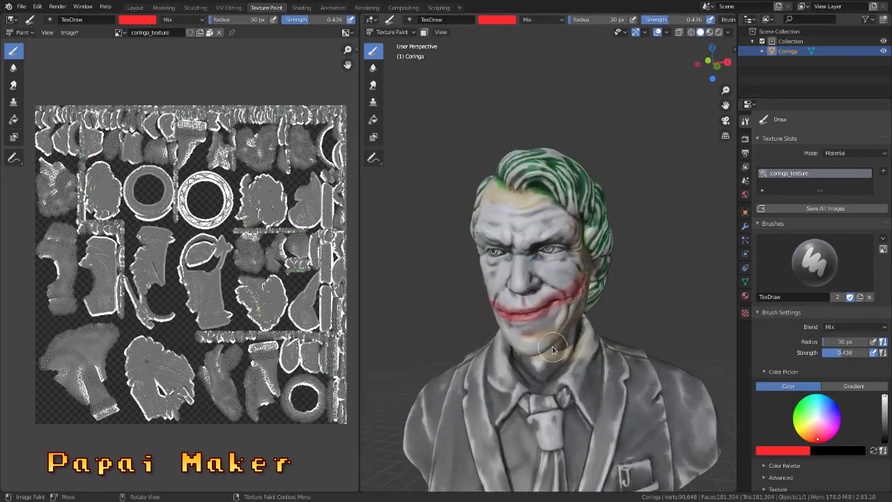
Reinforce the red on the mouth corners, the lower lip and the scar edges
scroll(552, 345, "up", 3)
mouse_move(570, 325)
left_mouse_down()
mouse_move(489, 360)
mouse_move(549, 359)
left_mouse_up()
middle_click_drag(548, 359, 584, 355)
left_click_drag(532, 350, 508, 338)
middle_click_drag(508, 339, 548, 354)
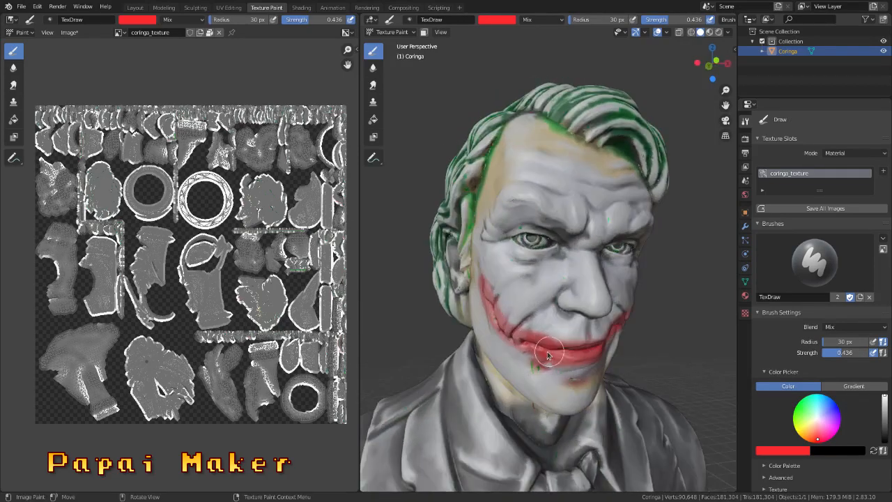
scroll(491, 311, "down", 2)
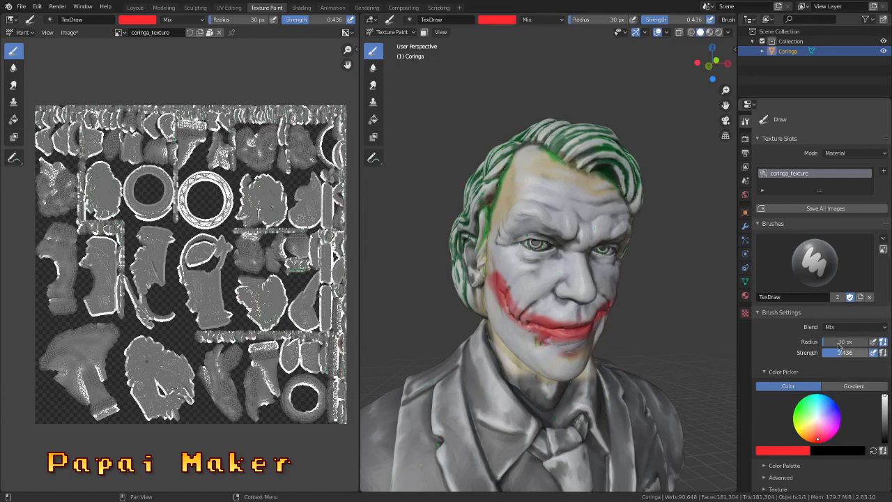
Return the brush blending to Overlay, set a light peach color and paint the bare skin of the neck
left_click(836, 326)
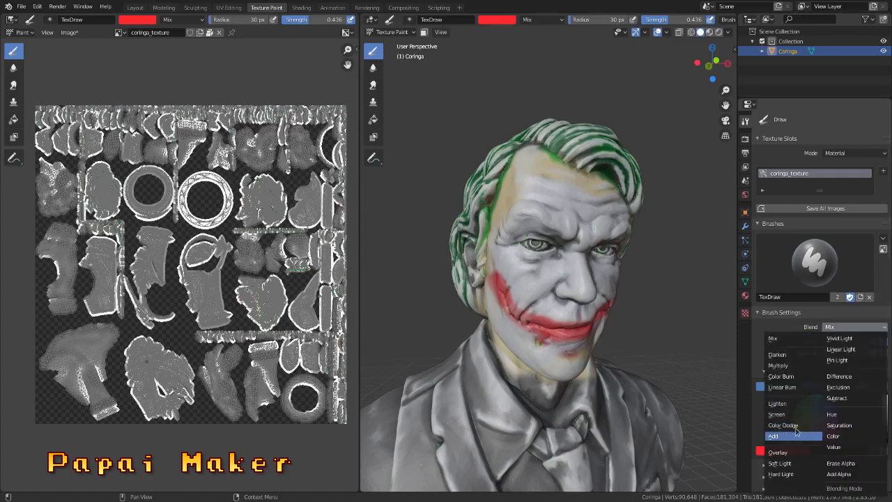
left_click(778, 453)
middle_click_drag(696, 376, 661, 360)
scroll(662, 355, "down", 4)
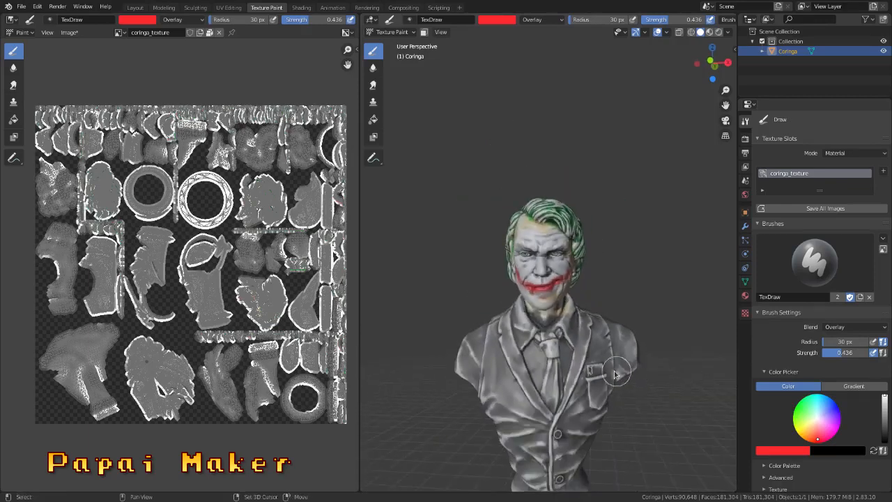
scroll(564, 283, "up", 6)
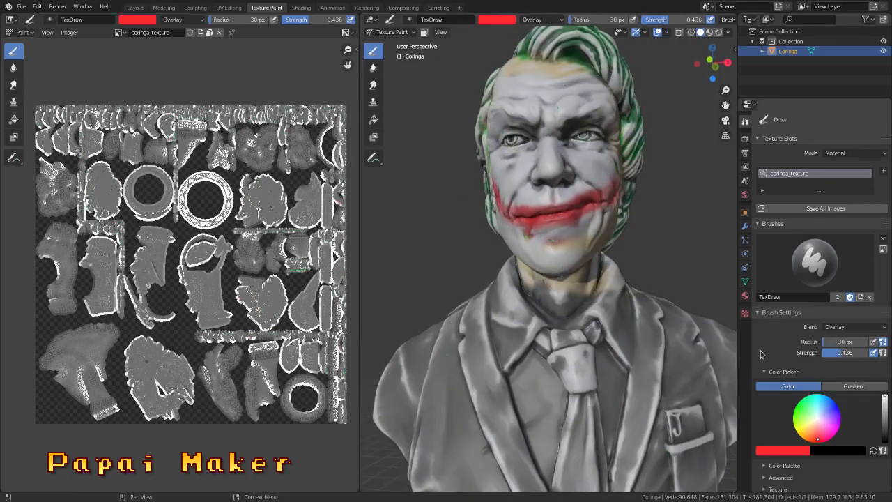
left_click(811, 424)
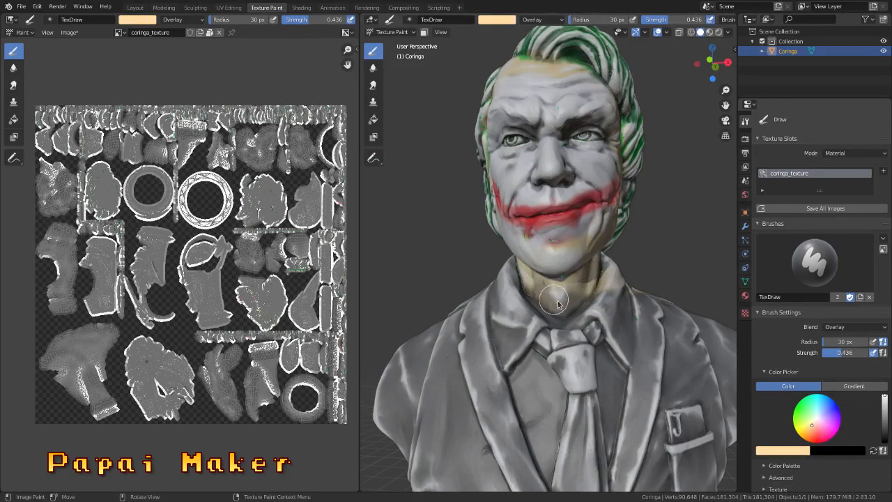
scroll(557, 303, "down", 2)
Set the brush color to violet and enlarge its radius to 65 px for the jacket
left_click(835, 409)
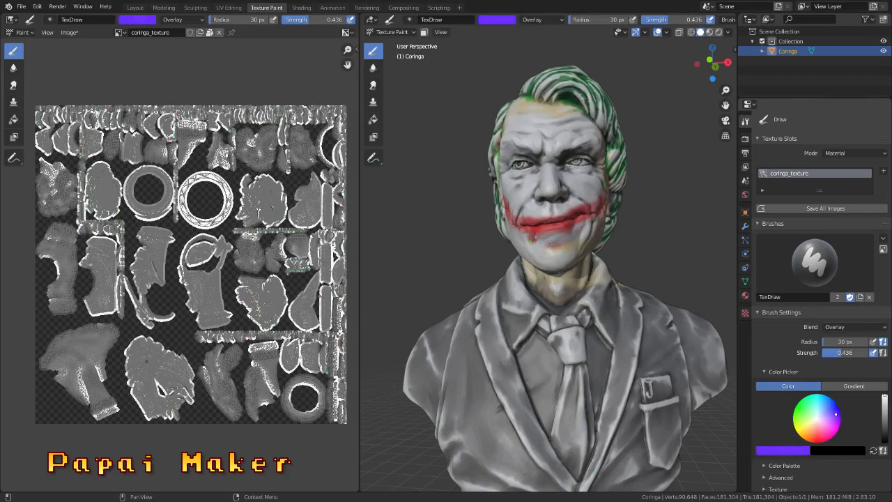
scroll(630, 356, "down", 2)
mouse_move(645, 352)
middle_mouse_down()
mouse_move(621, 359)
mouse_move(645, 352)
middle_mouse_up()
scroll(621, 359, "up", 1)
scroll(622, 360, "down", 1)
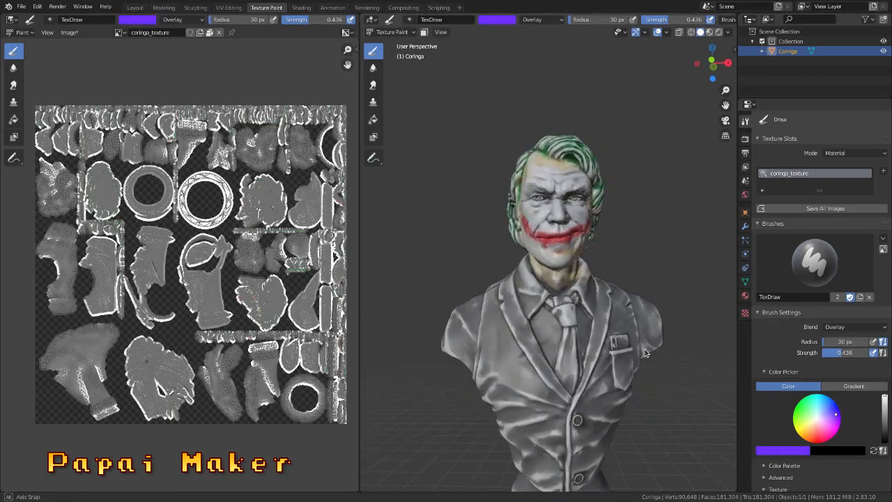
key("f")
left_click(657, 328)
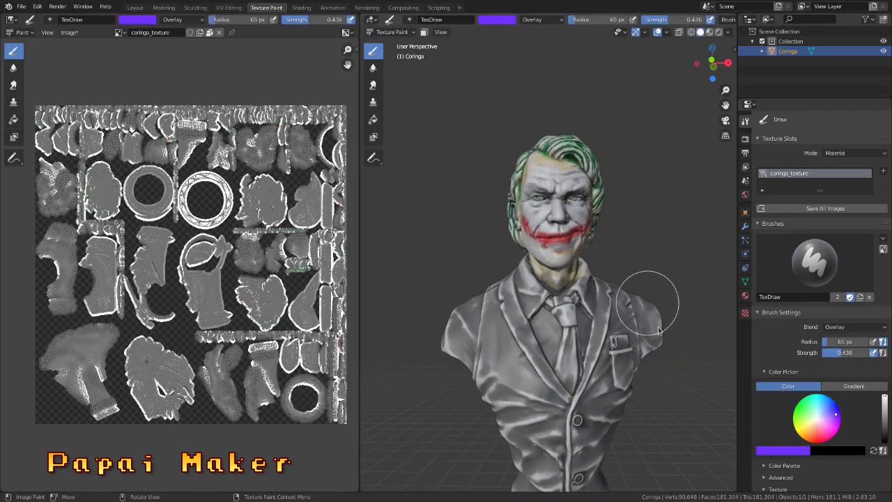
Paint the jacket's left shoulder, upper left chest and the area beside the breast pocket violet
left_click_drag(656, 335, 659, 338)
scroll(666, 357, "up", 1)
middle_click_drag(669, 358, 648, 362)
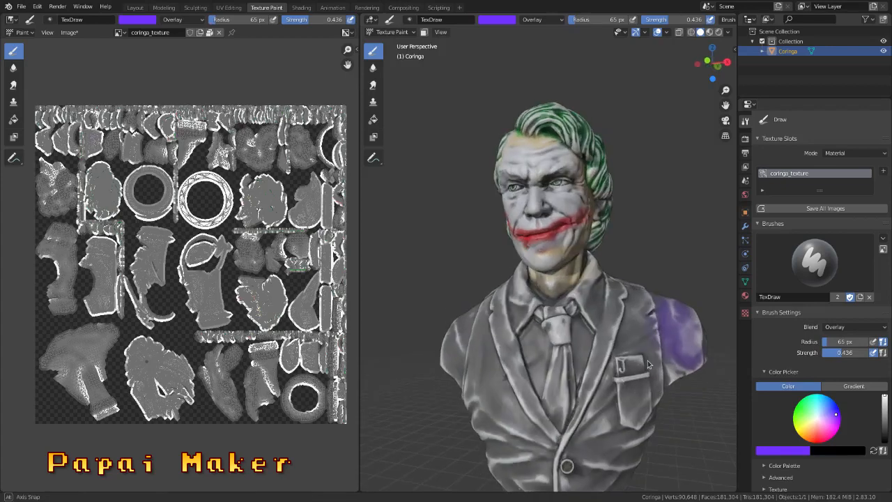
left_click_drag(646, 307, 633, 298)
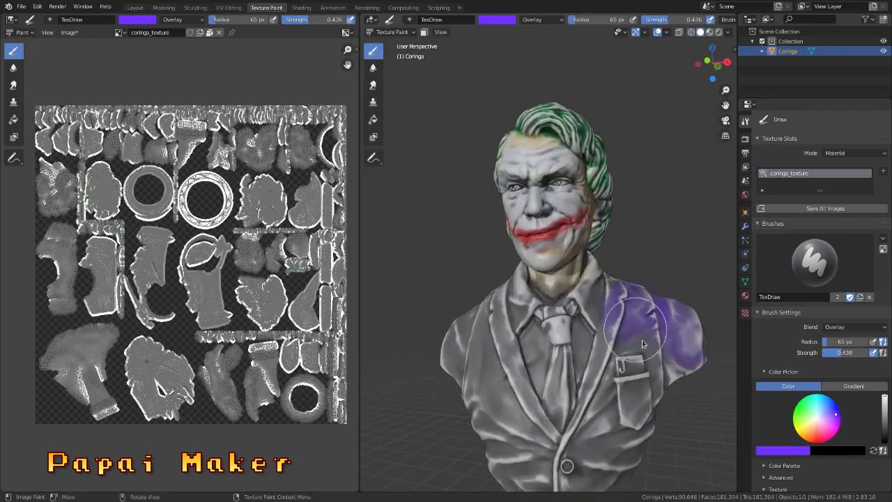
left_click_drag(642, 342, 669, 390)
Paint the jacket's lower left front, left lapel and breast pocket violet
middle_click_drag(625, 402, 590, 362)
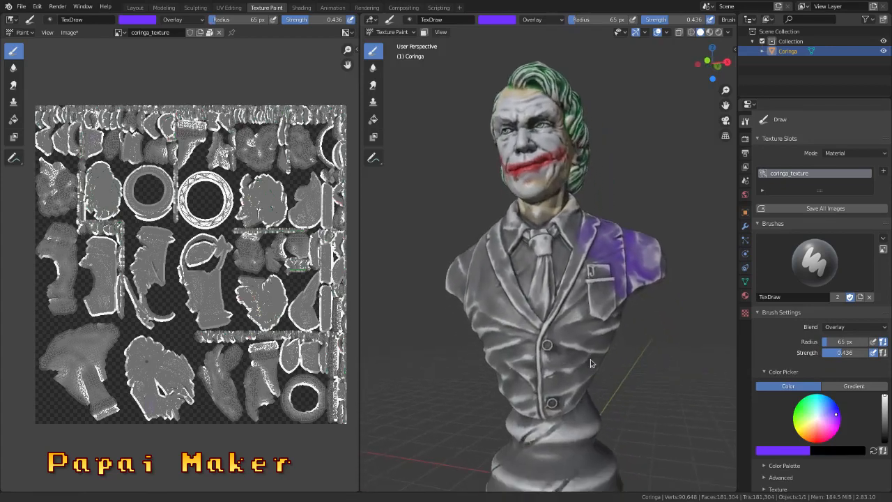
left_click_drag(579, 385, 558, 349)
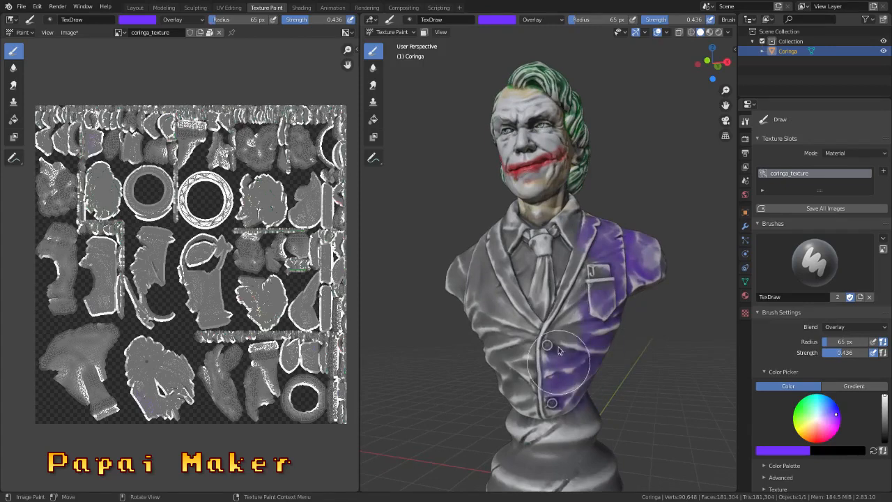
scroll(577, 304, "up", 5)
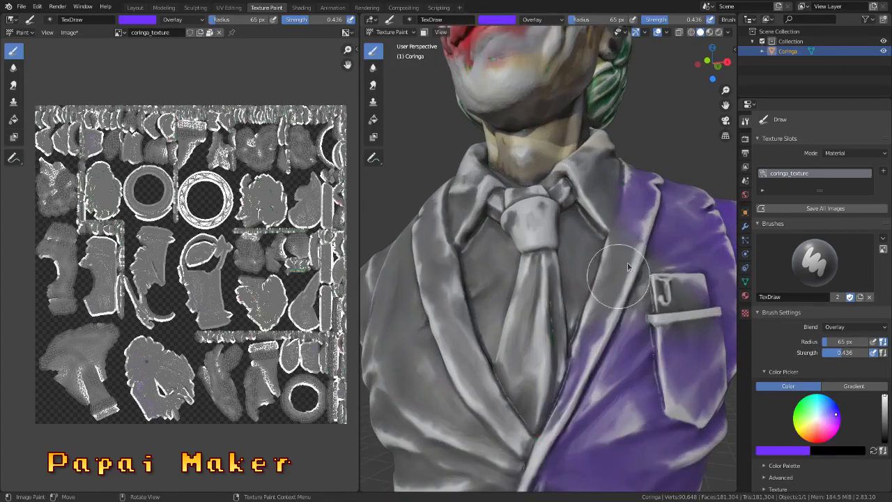
mouse_move(635, 244)
left_mouse_down()
mouse_move(617, 289)
mouse_move(627, 265)
mouse_move(653, 368)
mouse_move(683, 356)
mouse_move(697, 417)
left_mouse_up()
scroll(627, 372, "down", 6)
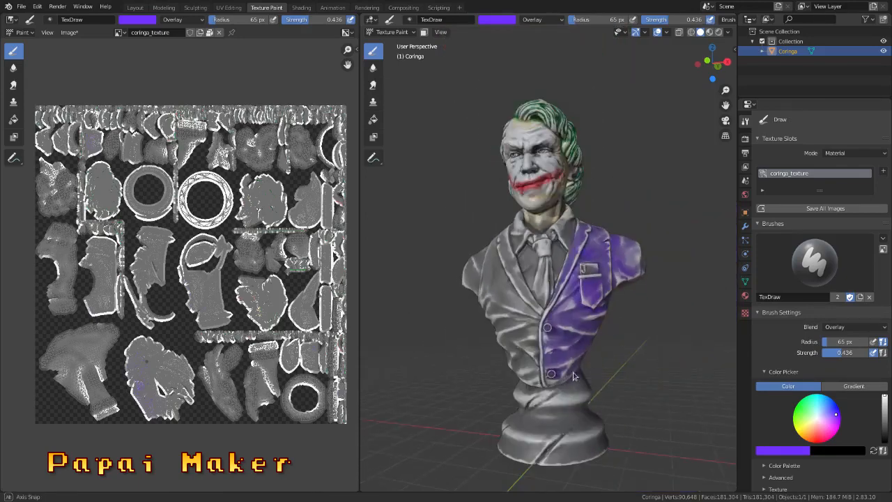
Paint the jacket's right lapel violet from the collar down to the top button
middle_click_drag(626, 371, 670, 370)
scroll(465, 296, "up", 6)
mouse_move(451, 178)
left_mouse_down()
mouse_move(469, 241)
mouse_move(610, 430)
left_mouse_up()
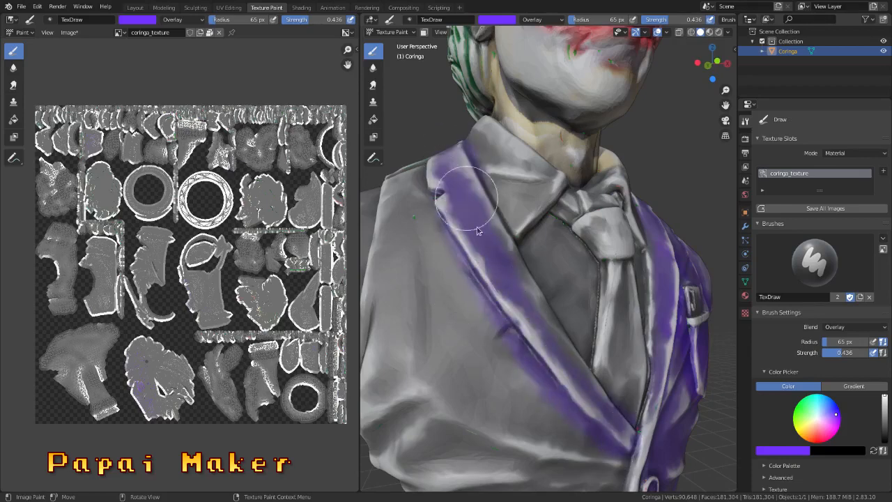
Go over the jacket's right lapel again and paint the right front and right shoulder violet
mouse_move(452, 164)
left_mouse_down()
mouse_move(534, 342)
mouse_move(597, 411)
left_mouse_up()
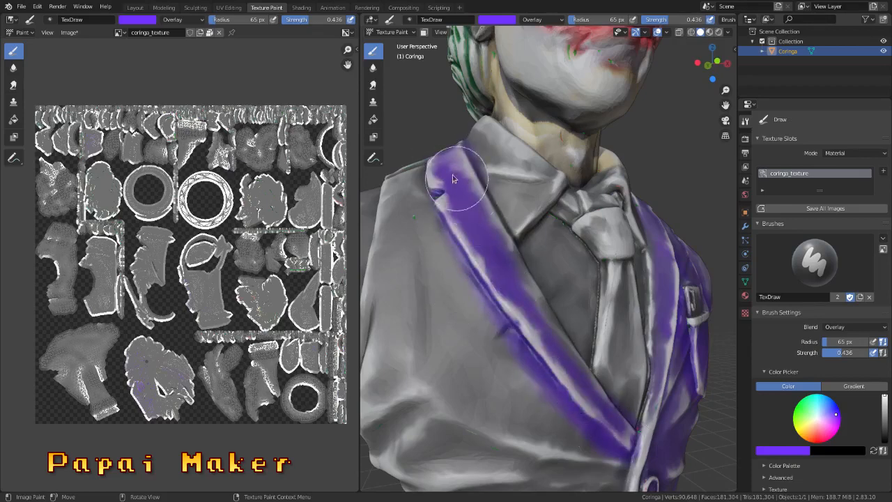
left_click_drag(453, 179, 586, 394)
scroll(536, 410, "down", 3)
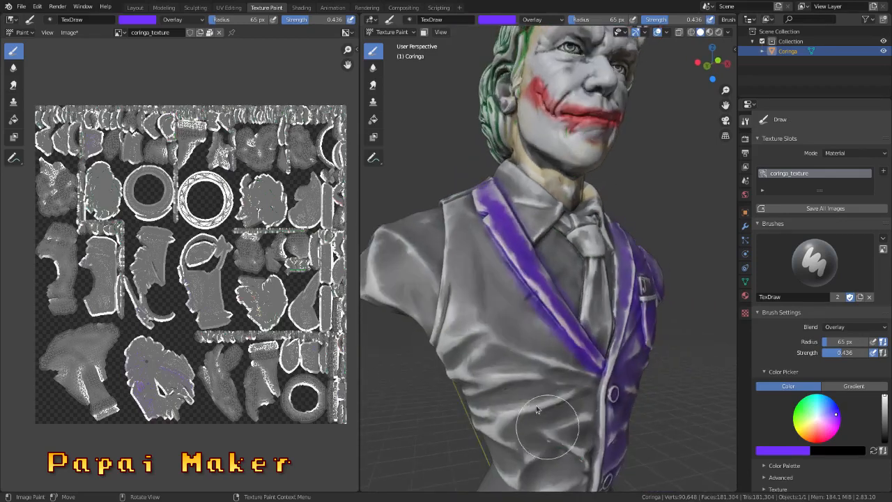
mouse_move(499, 302)
left_mouse_down()
mouse_move(478, 230)
mouse_move(465, 299)
mouse_move(533, 339)
mouse_move(591, 404)
mouse_move(502, 463)
mouse_move(592, 466)
mouse_move(490, 440)
mouse_move(560, 391)
mouse_move(455, 252)
left_mouse_up()
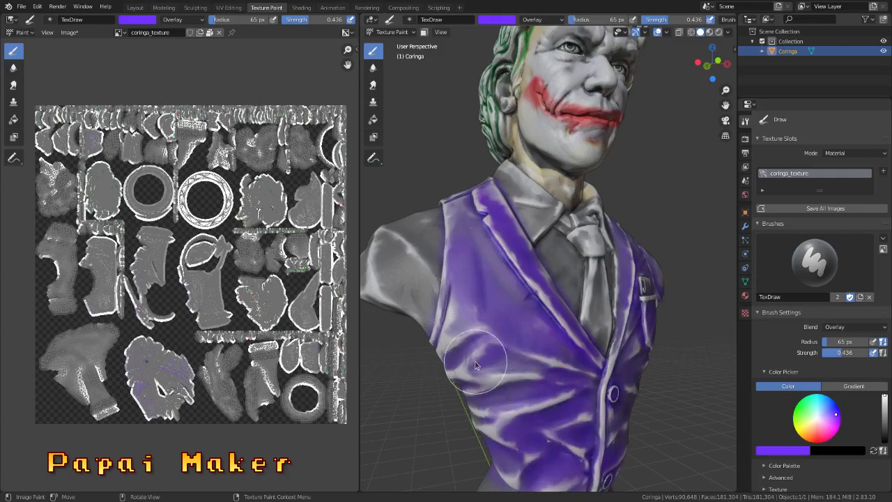
mouse_move(475, 364)
left_mouse_down()
mouse_move(491, 405)
mouse_move(425, 236)
mouse_move(401, 230)
mouse_move(385, 248)
left_mouse_up()
Set the brush color to light gray and its strength to 0.818, and paint the shirt front and collar
mouse_move(385, 248)
middle_mouse_down()
mouse_move(496, 330)
mouse_move(434, 263)
middle_mouse_up()
middle_click_drag(557, 350, 530, 369)
scroll(546, 279, "up", 3)
middle_click_drag(546, 279, 552, 306)
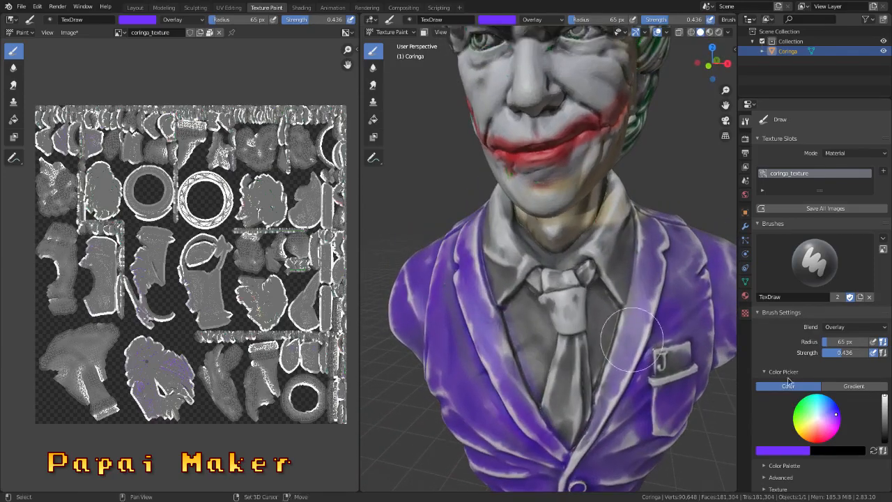
left_click_drag(826, 416, 817, 419)
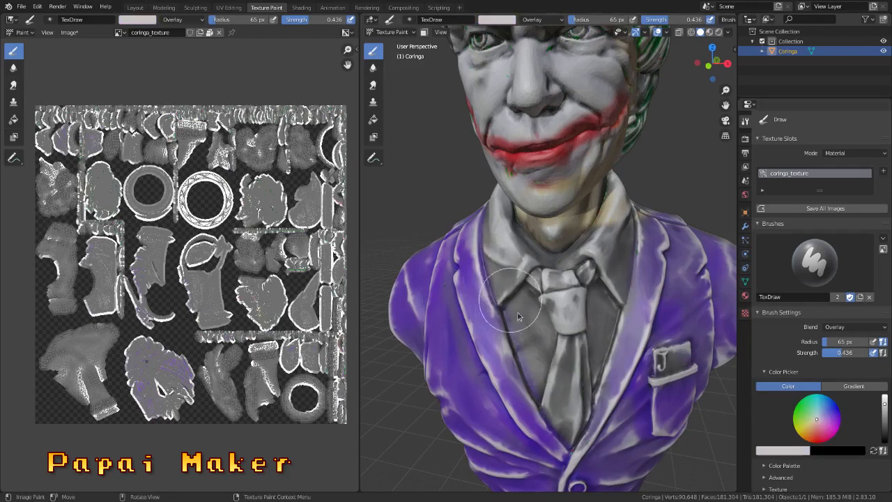
left_click_drag(518, 317, 532, 353)
key("shift+f")
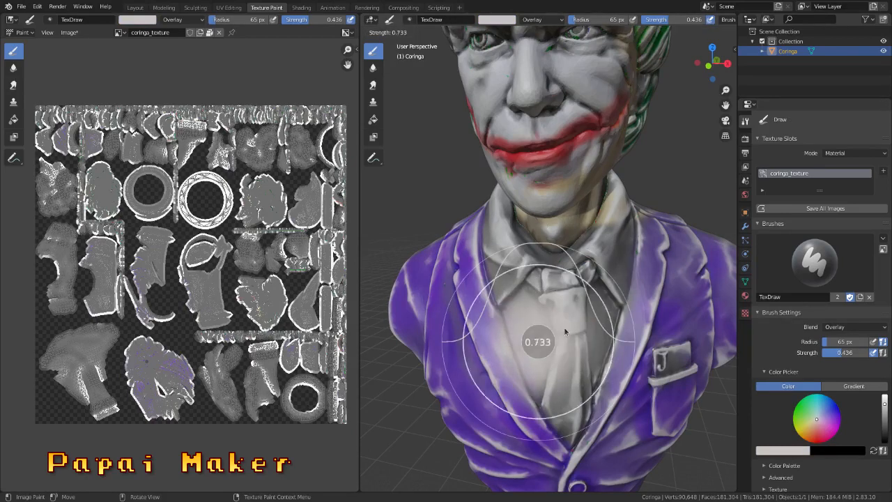
left_click(506, 256)
left_click_drag(495, 245, 527, 316)
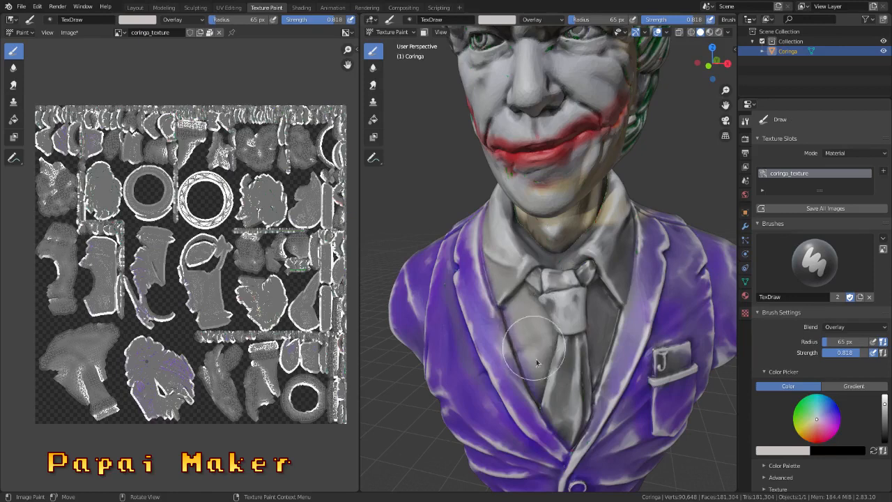
left_click_drag(607, 257, 598, 344)
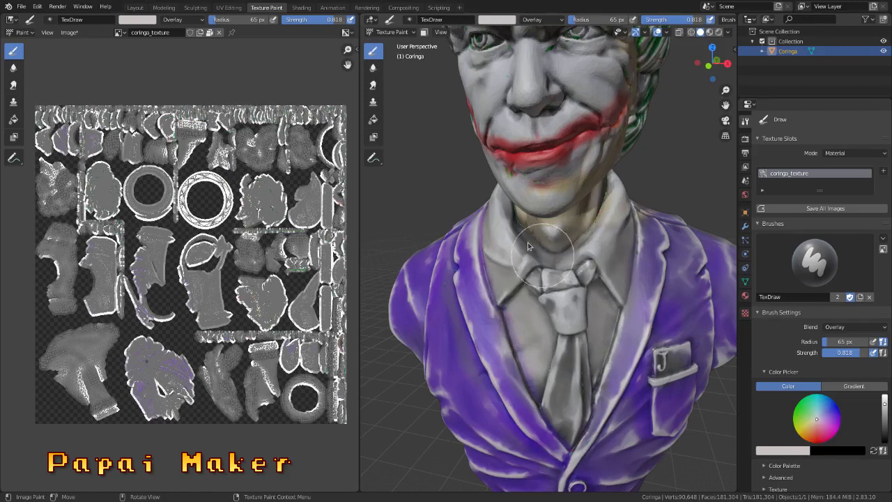
Set the brush color to red and paint the tie from the knot down to the jacket opening
scroll(622, 285, "down", 2)
mouse_move(633, 293)
middle_mouse_down()
mouse_move(647, 267)
mouse_move(637, 265)
middle_mouse_up()
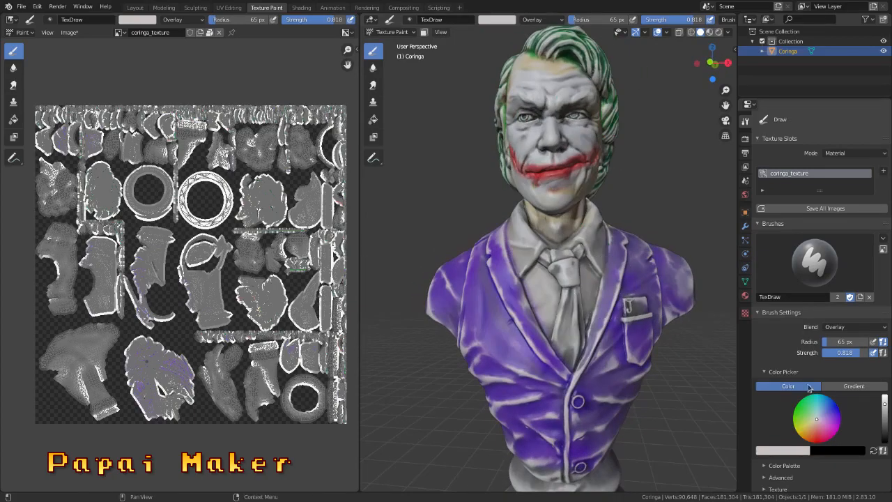
left_click_drag(816, 419, 818, 436)
scroll(683, 340, "up", 4)
middle_click_drag(616, 317, 551, 276)
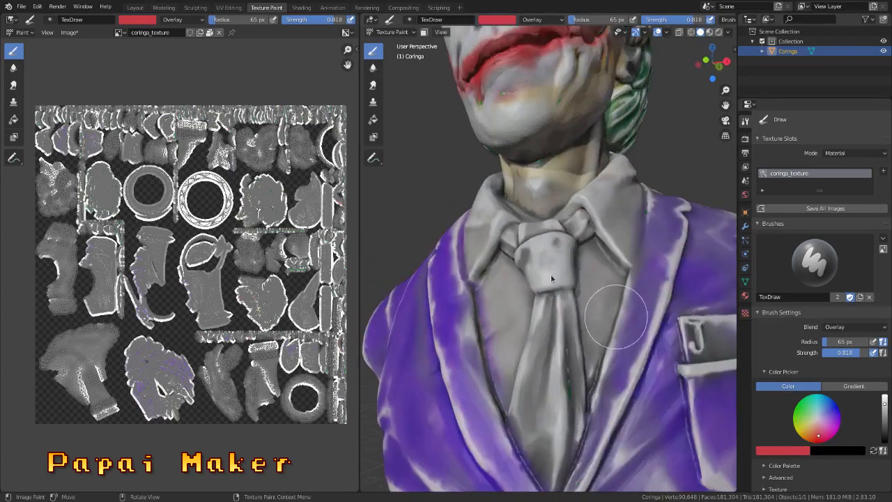
mouse_move(522, 240)
left_mouse_down()
mouse_move(539, 268)
mouse_move(527, 328)
mouse_move(538, 463)
left_mouse_up()
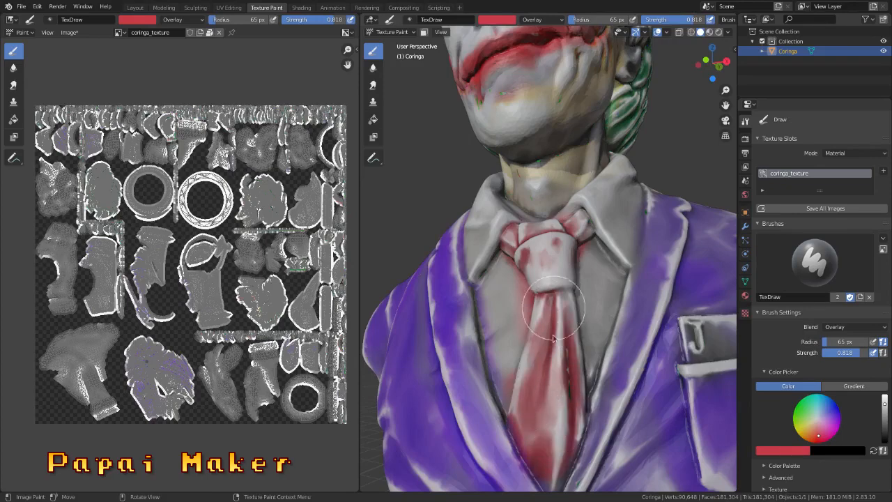
mouse_move(558, 243)
left_mouse_down()
mouse_move(524, 254)
mouse_move(527, 414)
mouse_move(558, 432)
left_mouse_up()
Set the brush color to bright green and paint the iris of the bust's right eye
scroll(561, 444, "down", 2)
scroll(561, 444, "down", 5)
middle_click_drag(561, 446, 580, 368)
scroll(536, 219, "up", 8)
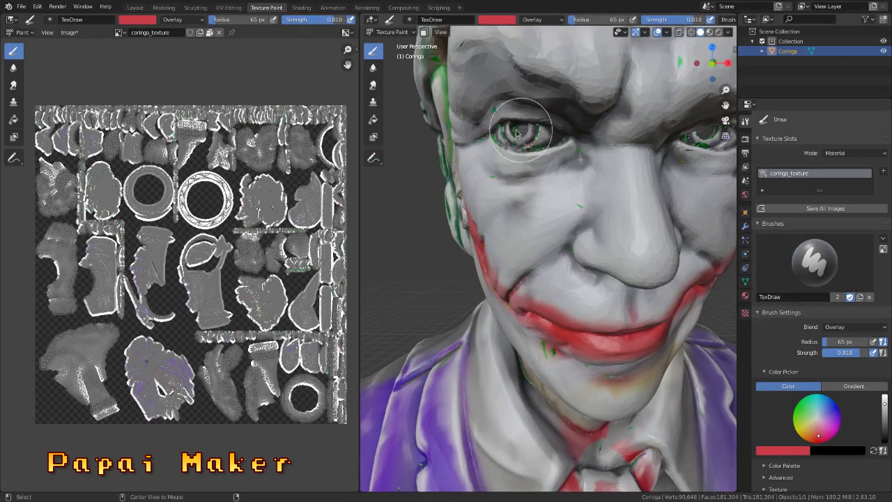
middle_click(516, 133, "alt")
scroll(553, 260, "up", 4)
middle_click_drag(549, 261, 565, 250)
scroll(566, 249, "up", 2)
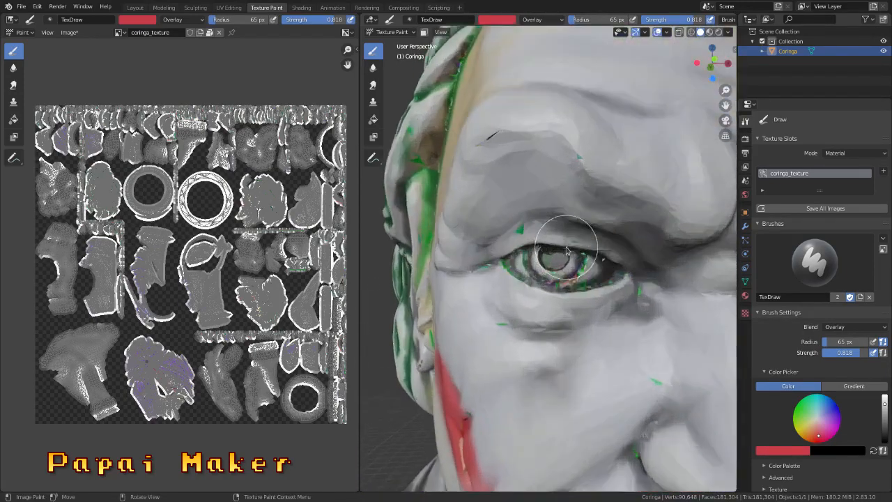
scroll(566, 250, "up", 2)
scroll(566, 250, "up", 2)
left_click(801, 408)
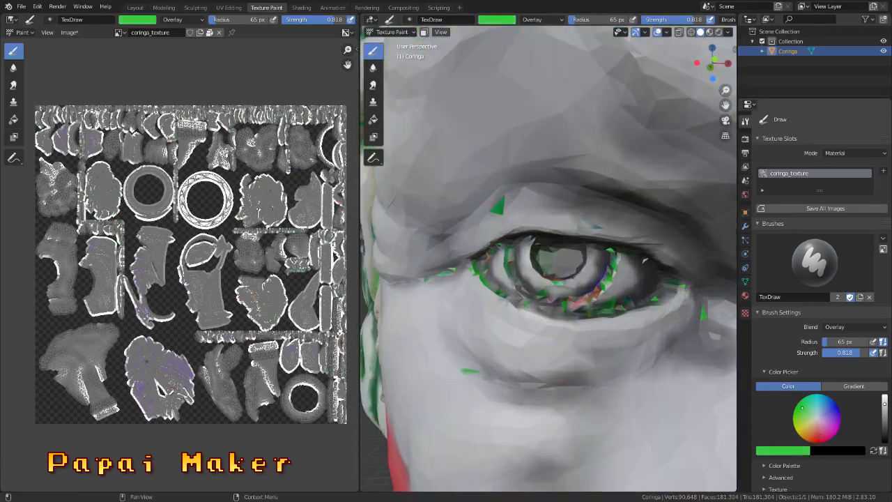
left_click_drag(525, 262, 521, 260)
left_click_drag(588, 262, 588, 271)
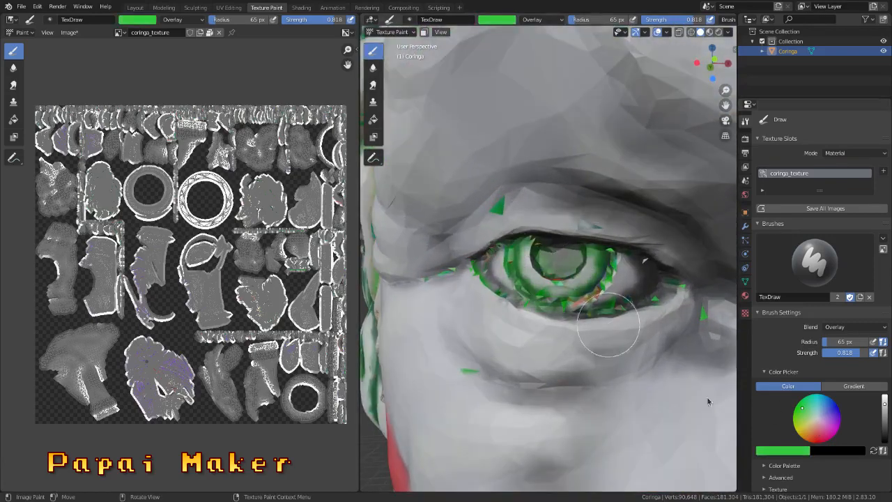
Darken the brush color to a very dark green and paint the iris of the bust's left eye
left_click_drag(884, 422, 884, 435)
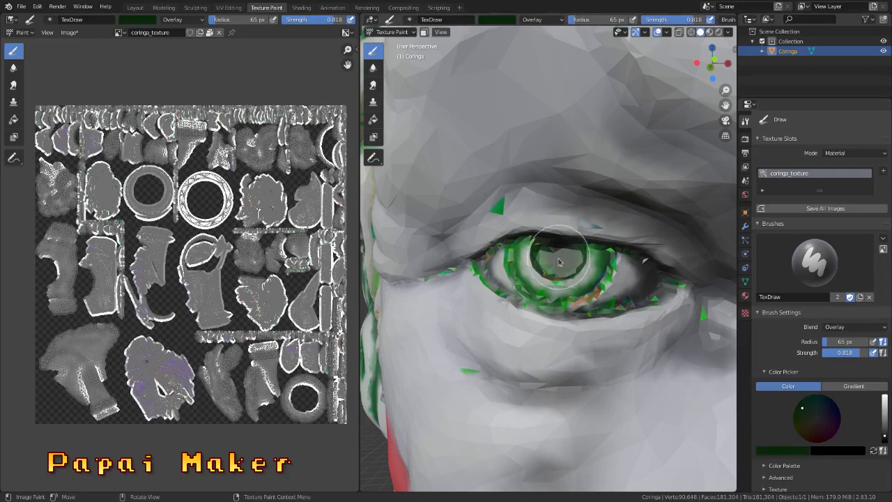
scroll(641, 323, "down", 5)
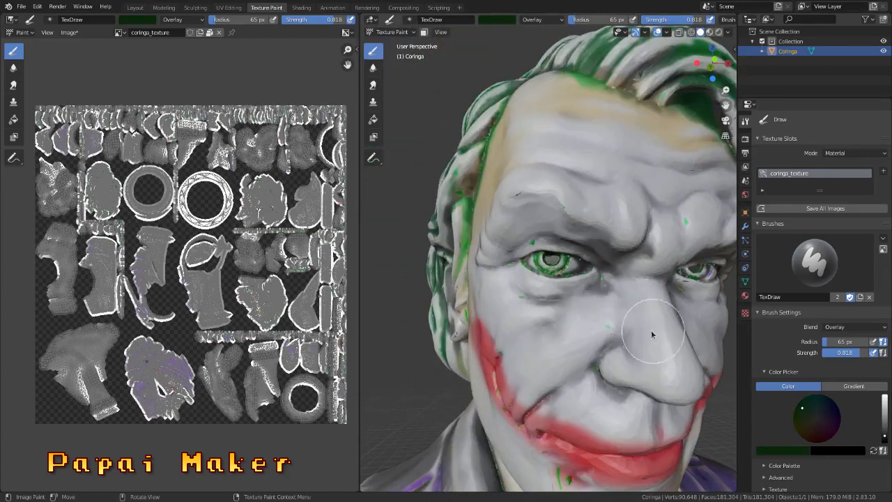
middle_click_drag(641, 322, 625, 338)
middle_click(725, 254, "alt")
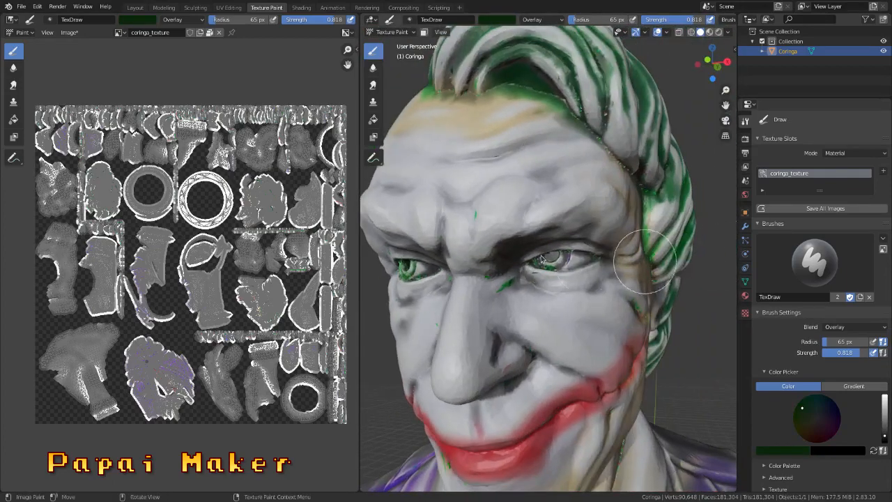
scroll(553, 253, "up", 5)
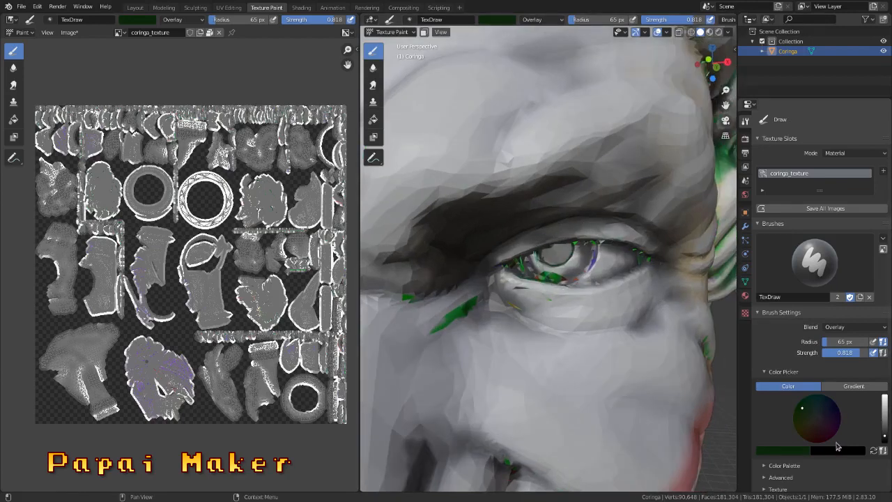
mouse_move(881, 432)
left_mouse_down()
mouse_move(883, 397)
mouse_move(883, 440)
left_mouse_up()
key("ctrl+z")
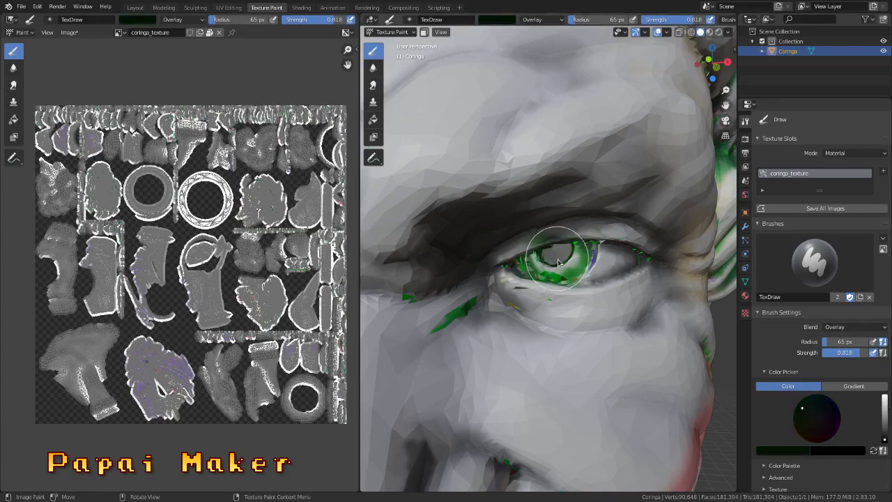
Examine the whole painted bust and its UV layout over coringa_texture in the UV Editing workspace
scroll(557, 257, "down", 12)
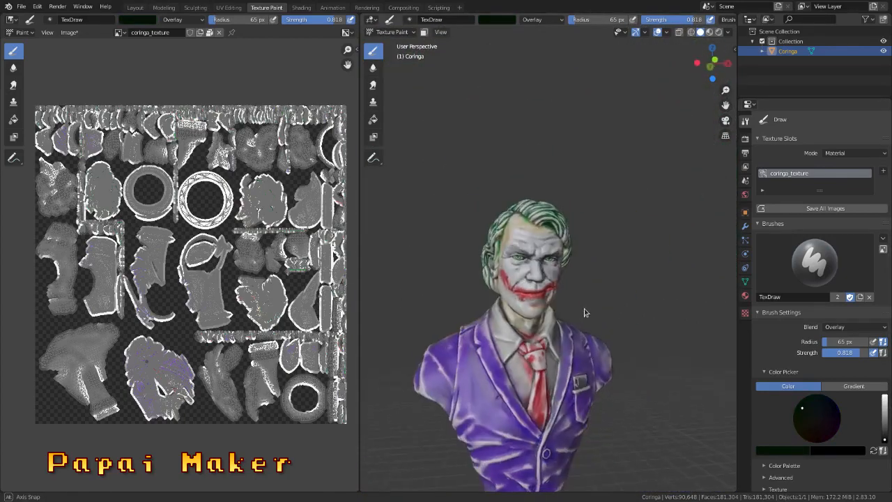
middle_click_drag(583, 313, 578, 319)
scroll(578, 318, "down", 4)
middle_click_drag(581, 378, 596, 342, "shift")
scroll(550, 358, "up", 5)
scroll(177, 260, "up", 2)
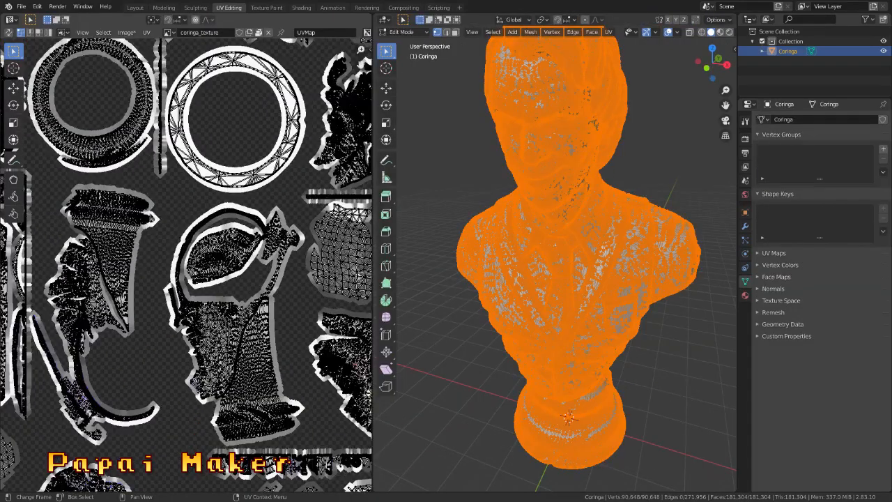
scroll(173, 207, "down", 3)
scroll(173, 208, "up", 1)
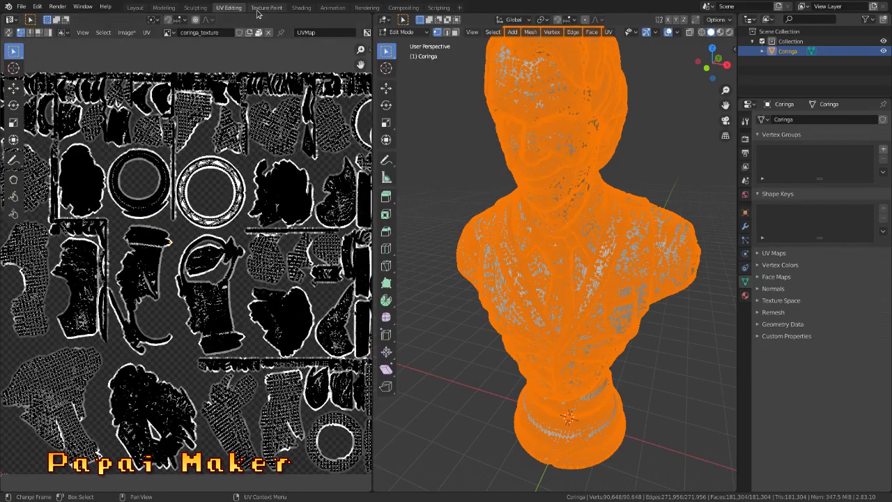
Return to Texture Paint and examine the painted jacket island in coringa_texture and the bust from several sides
left_click(266, 7)
scroll(158, 253, "up", 4)
middle_click_drag(140, 303, 230, 123)
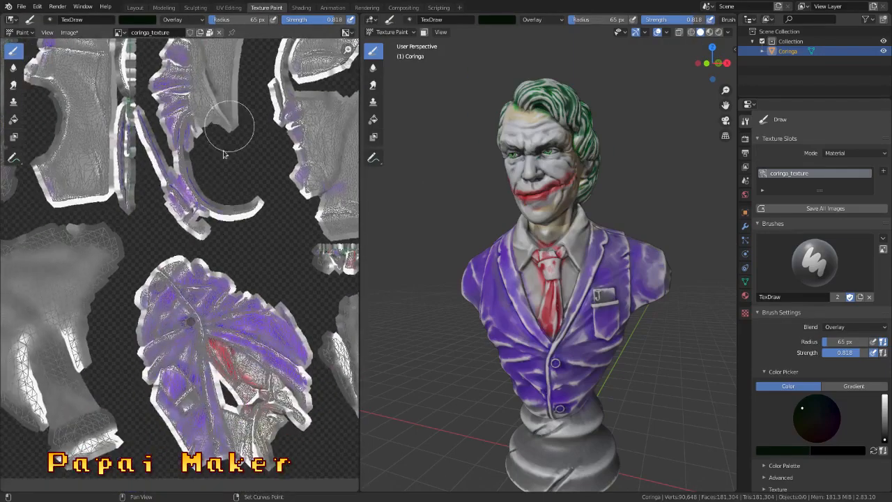
scroll(188, 276, "up", 2)
middle_click_drag(289, 398, 266, 277)
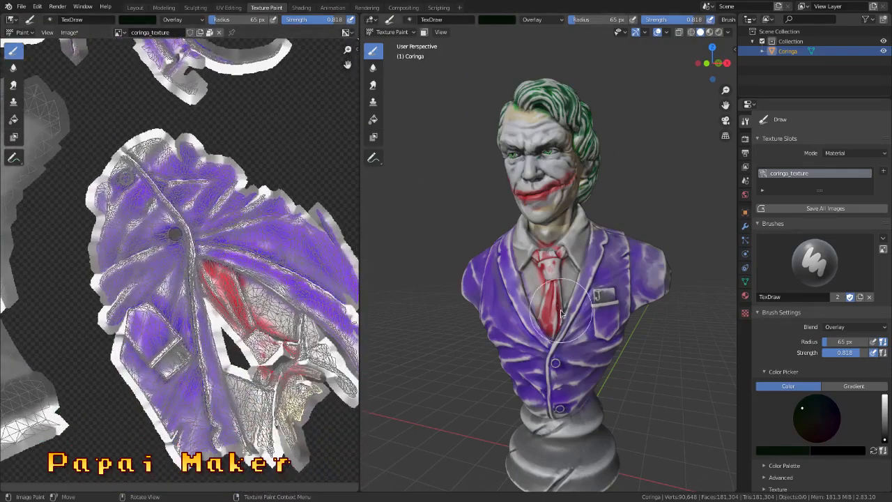
mouse_move(579, 323)
middle_mouse_down()
mouse_move(608, 325)
mouse_move(597, 340)
mouse_move(631, 342)
mouse_move(562, 329)
mouse_move(641, 360)
mouse_move(524, 265)
mouse_move(498, 257)
middle_mouse_up()
scroll(608, 324, "down", 2)
scroll(608, 324, "down", 2)
scroll(562, 329, "up", 2)
scroll(586, 278, "up", 3)
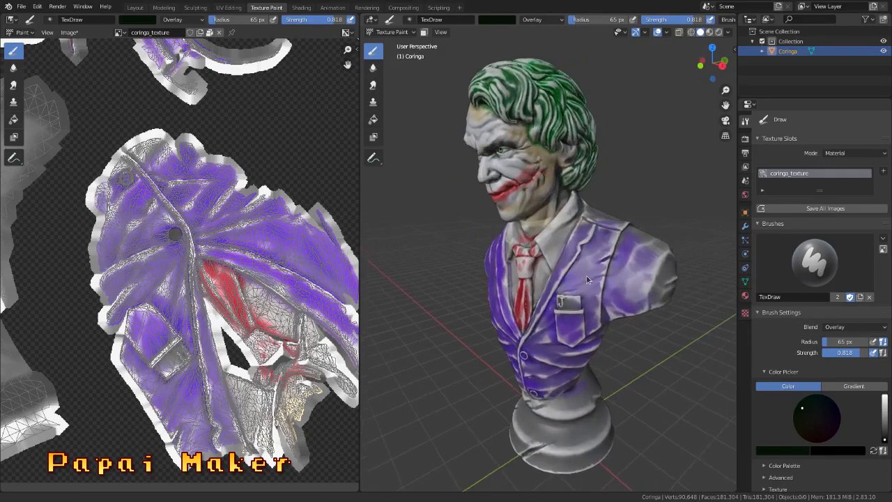
middle_click_drag(586, 278, 548, 278)
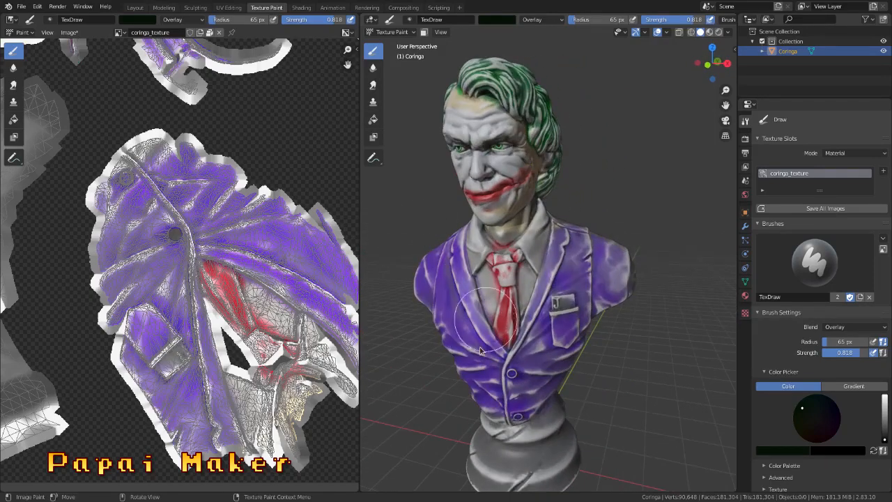
mouse_move(534, 334)
middle_mouse_down()
mouse_move(583, 332)
mouse_move(567, 325)
middle_mouse_up()
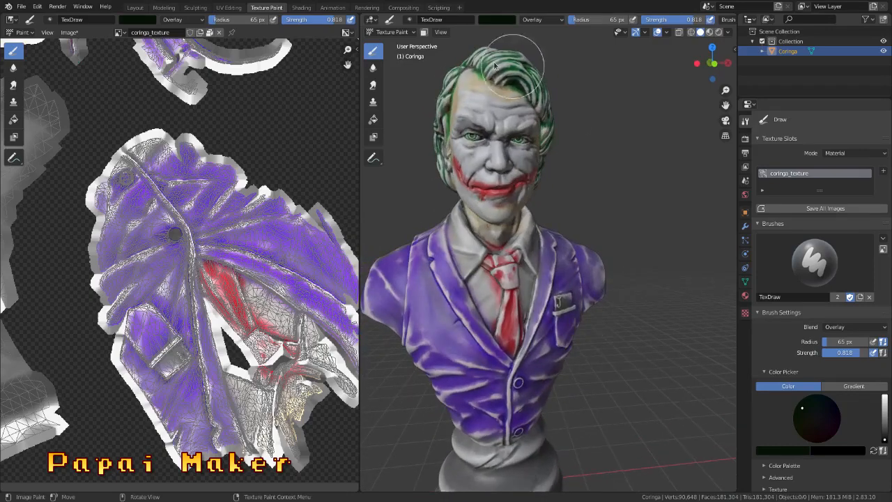
Switch to the Shading workspace and set the render engine to Eevee
left_click(301, 8)
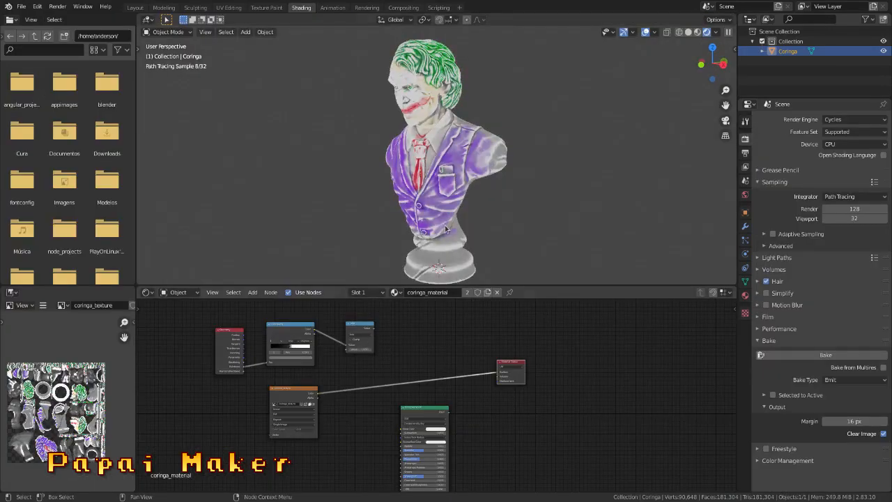
middle_click_drag(448, 183, 515, 179)
scroll(515, 179, "up", 3)
scroll(515, 179, "down", 2)
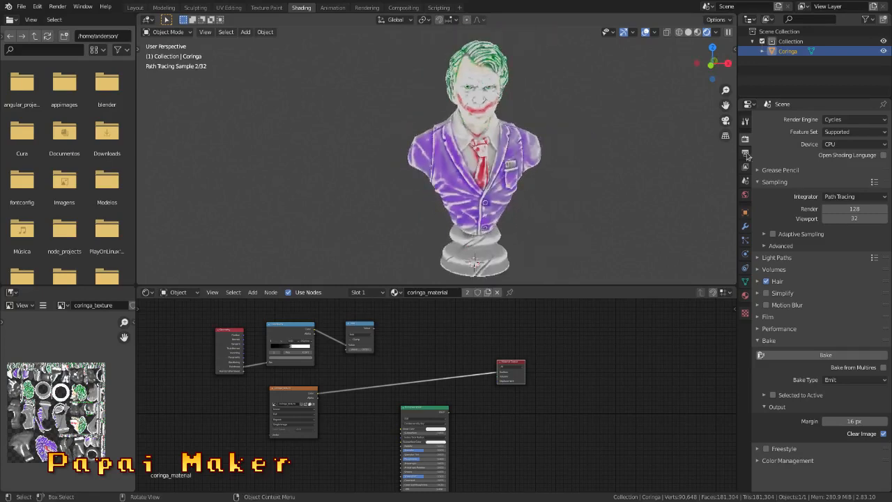
left_click(850, 119)
left_click(841, 131)
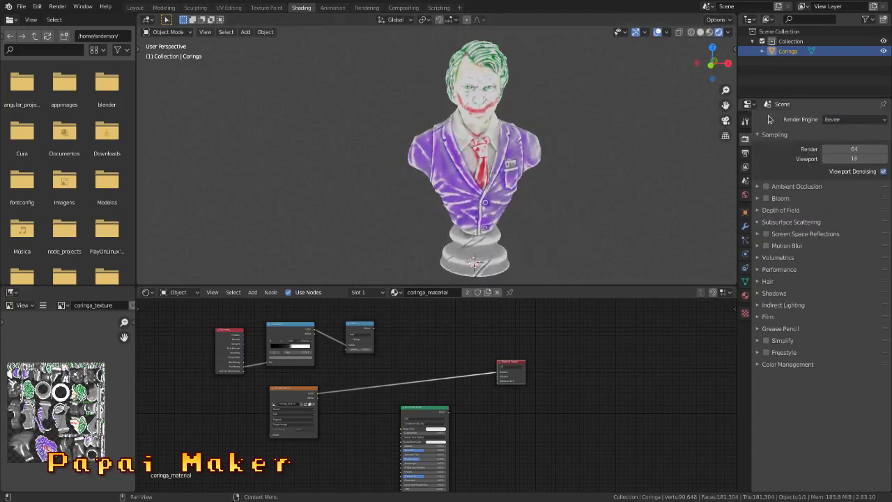
Examine the painted bust in the rendered Eevee view, up close and from several angles
scroll(486, 171, "up", 4)
middle_click_drag(486, 171, 515, 180)
scroll(509, 172, "down", 5)
scroll(488, 228, "up", 5)
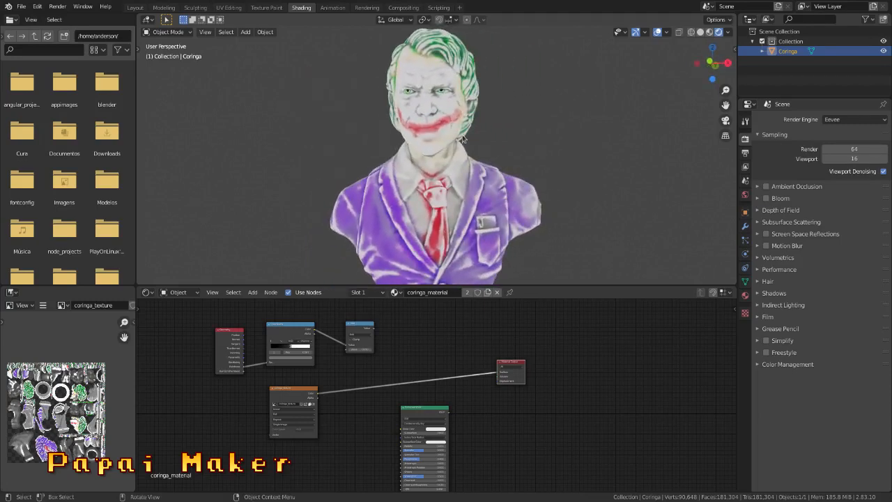
scroll(463, 140, "down", 6)
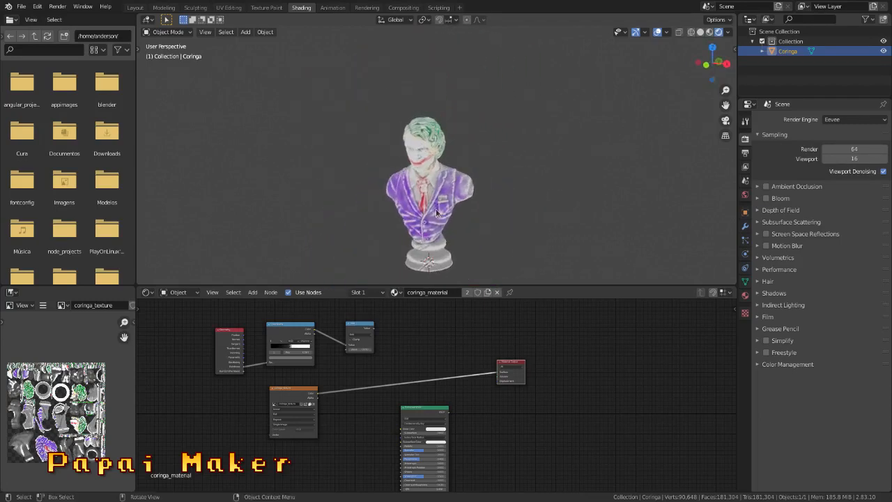
scroll(436, 212, "up", 6)
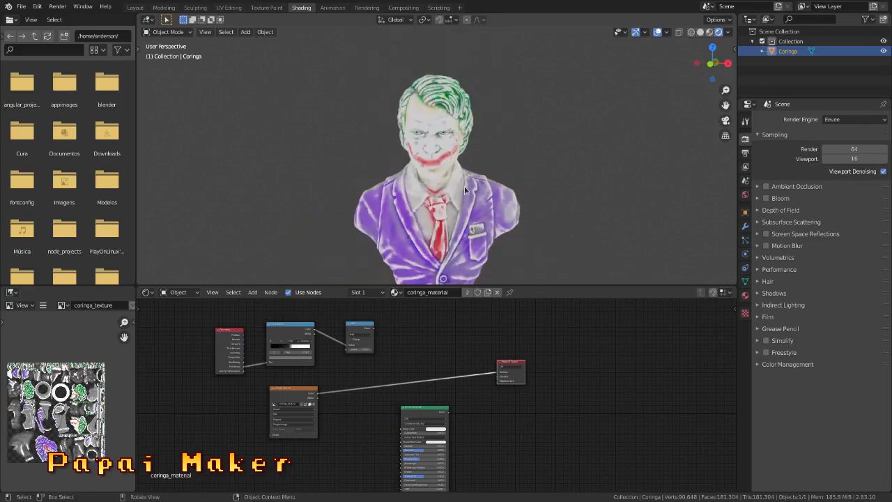
scroll(464, 186, "down", 4)
mouse_move(464, 186)
middle_mouse_down()
mouse_move(494, 190)
mouse_move(465, 192)
middle_mouse_up()
middle_click_drag(505, 230, 434, 178)
scroll(439, 195, "up", 4)
scroll(451, 183, "down", 5)
scroll(473, 195, "up", 6)
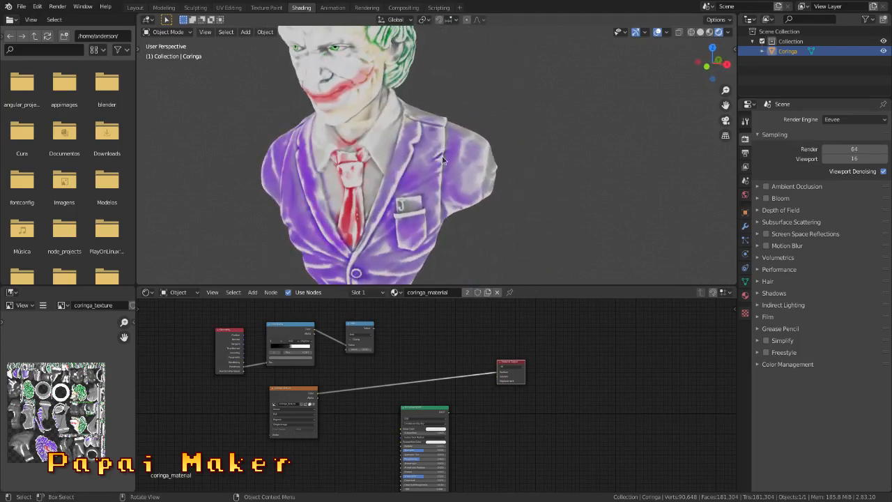
scroll(411, 232, "down", 5)
middle_click_drag(411, 232, 436, 218)
scroll(437, 218, "up", 2)
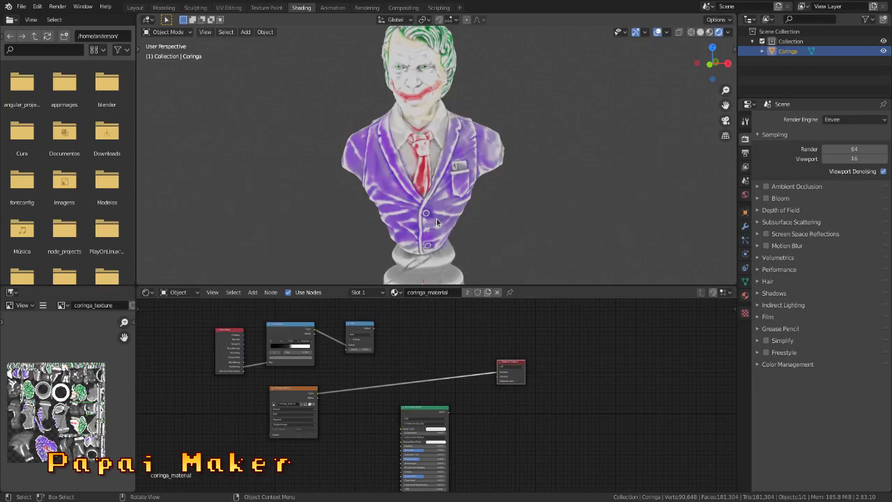
scroll(437, 218, "down", 2)
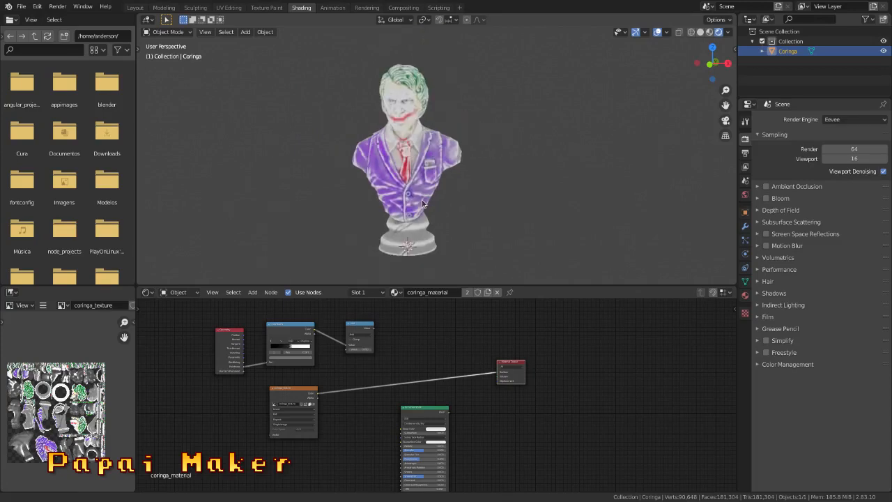
scroll(421, 203, "up", 2)
middle_click_drag(422, 202, 404, 192, "shift")
scroll(429, 195, "up", 2)
scroll(429, 195, "down", 2)
scroll(430, 195, "down", 2)
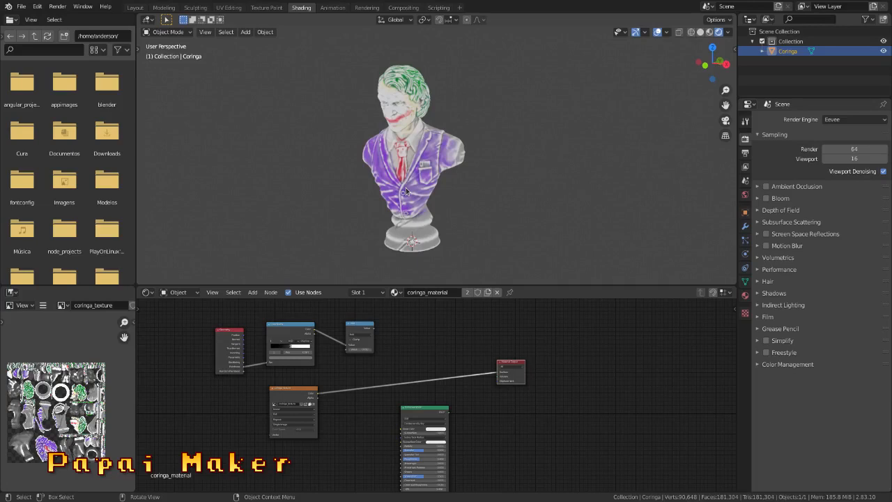
scroll(406, 189, "up", 3)
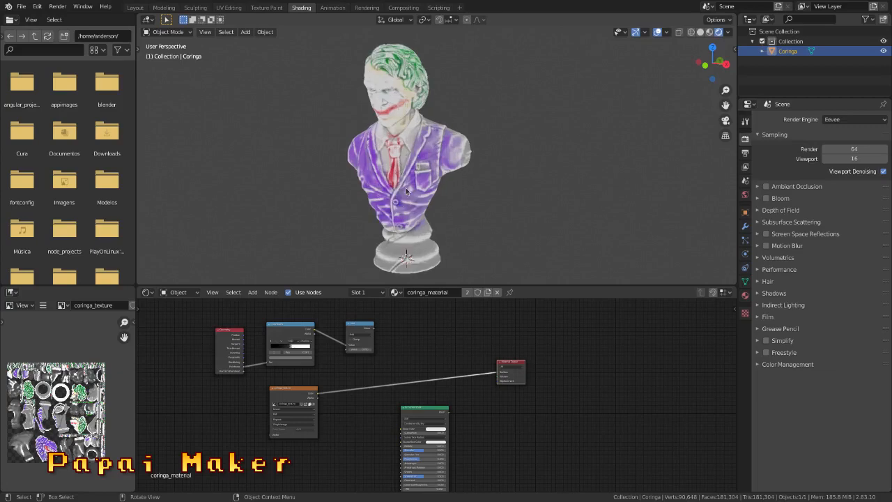
middle_click_drag(405, 187, 394, 171)
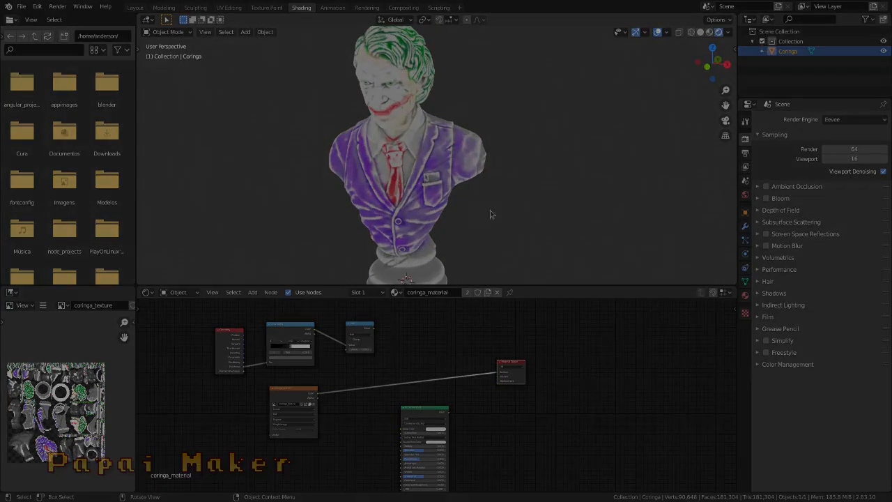